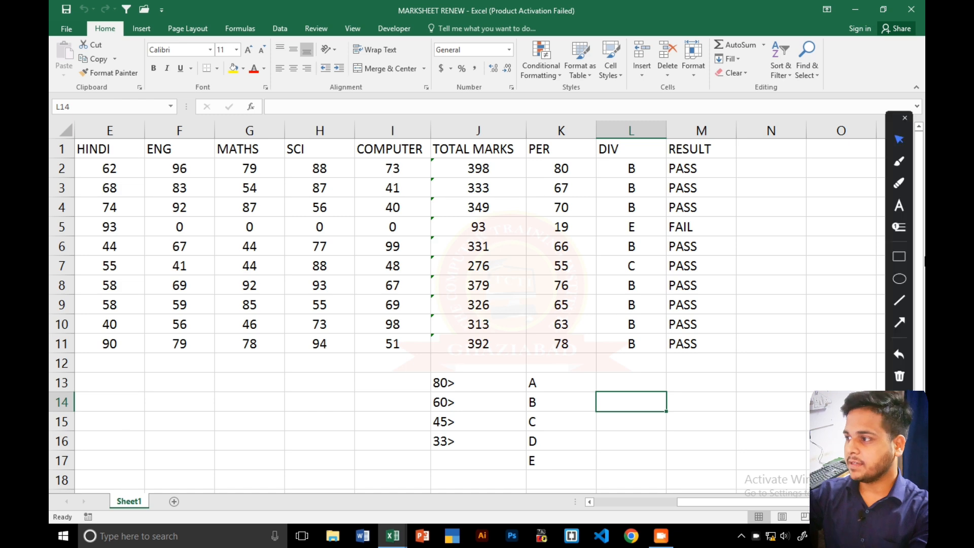
- Outline the marksheet table with a red rectangle annotation and clear the drawing
{"action": "left_click", "coordinate": [899, 257]}
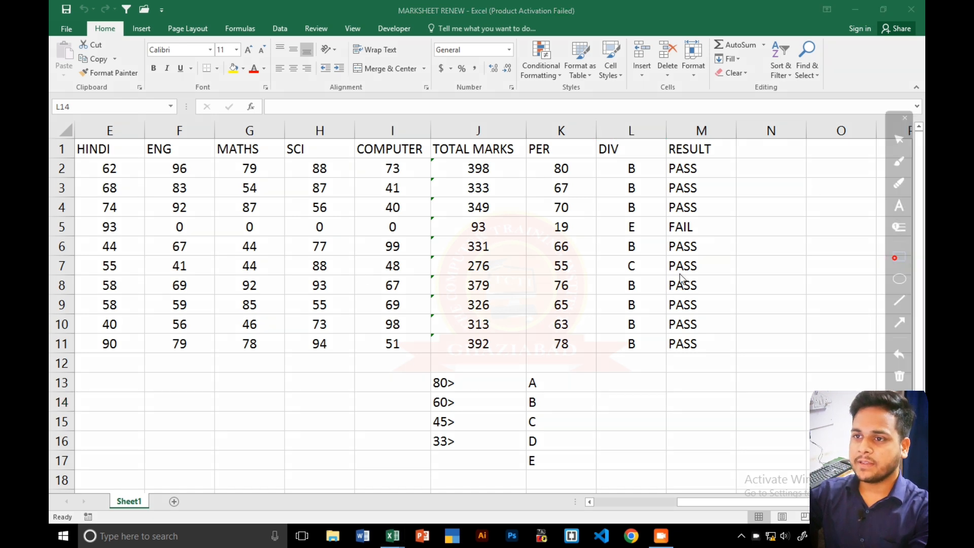
{"action": "mouse_move", "coordinate": [77, 148]}
{"action": "left_mouse_down"}
{"action": "mouse_move", "coordinate": [387, 286]}
{"action": "mouse_move", "coordinate": [723, 364]}
{"action": "left_mouse_up"}
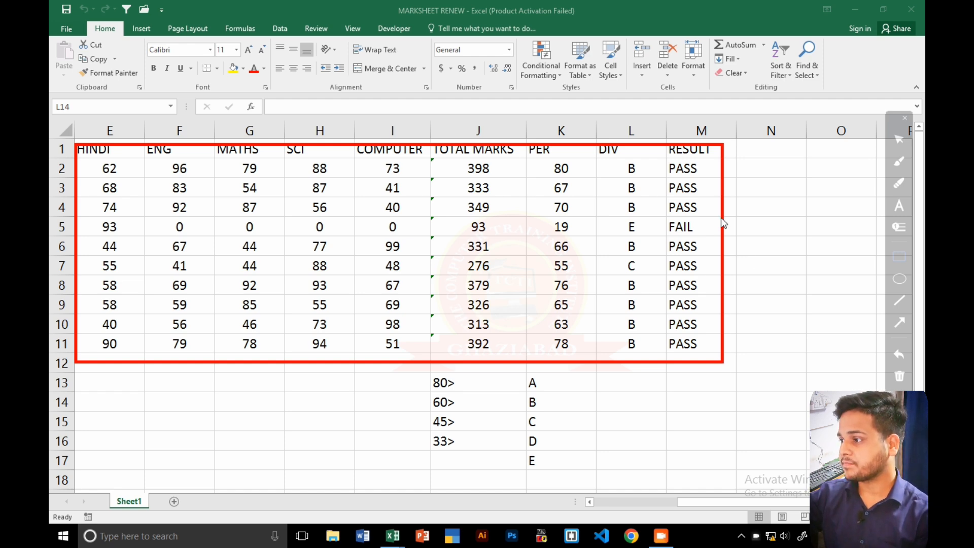
{"action": "left_click", "coordinate": [896, 379]}
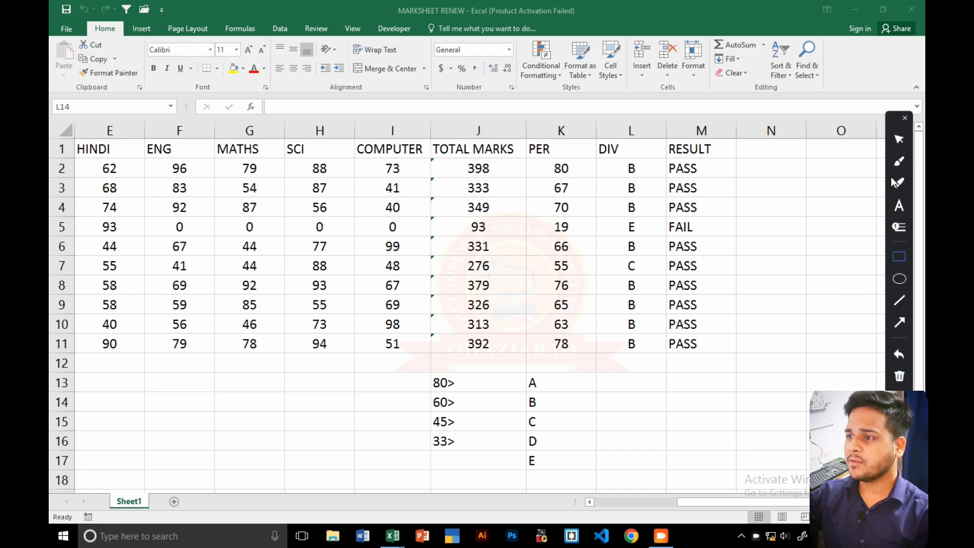
{"action": "left_click", "coordinate": [899, 139]}
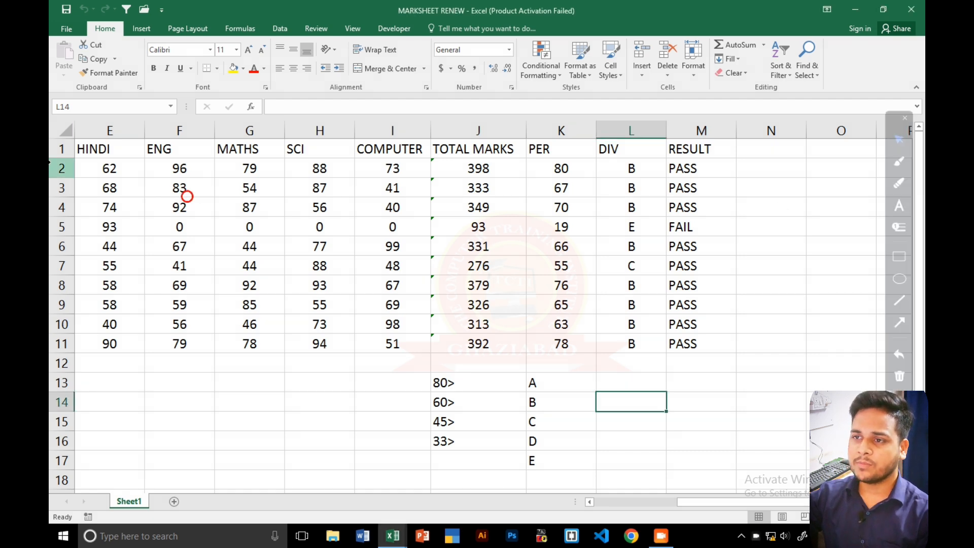
{"action": "left_click", "coordinate": [134, 162]}
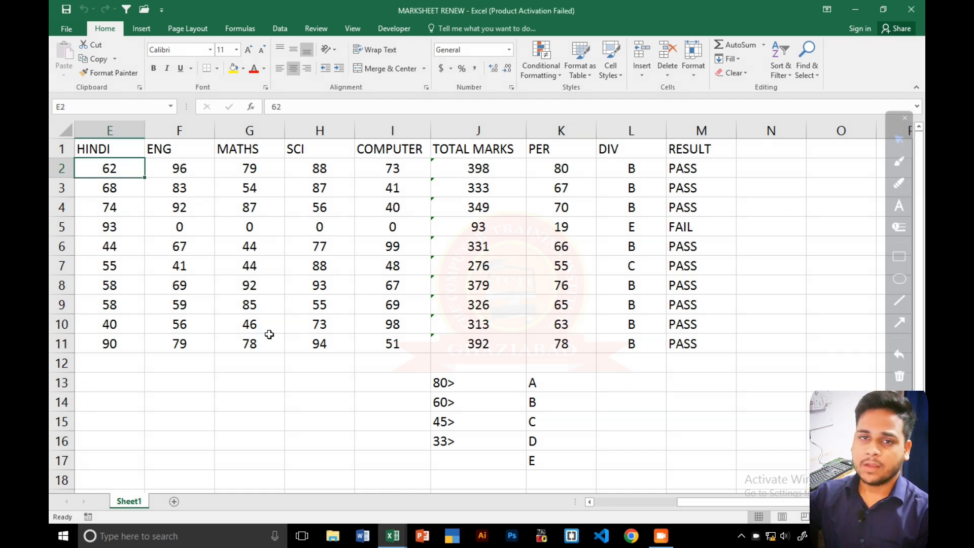
{"action": "left_click", "coordinate": [252, 363]}
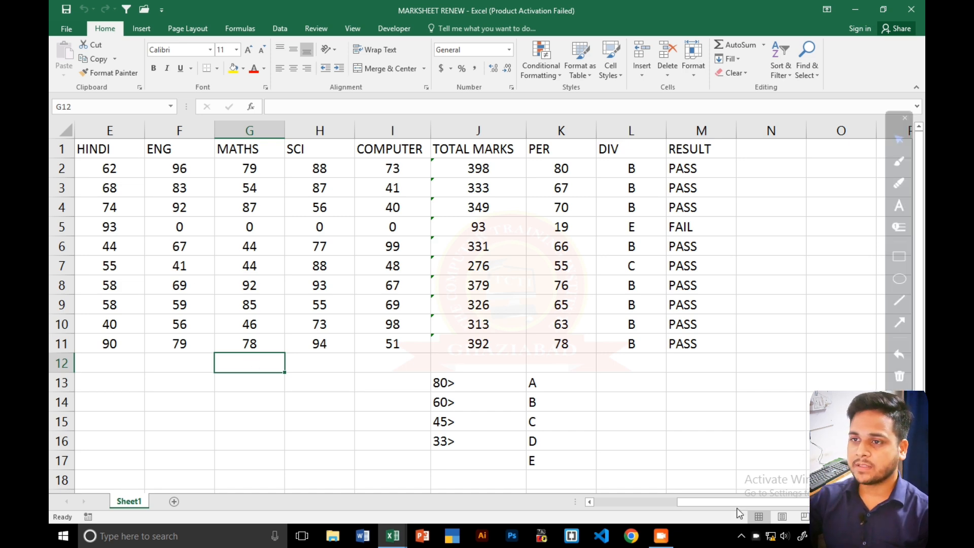
{"action": "left_click_drag", "start_coordinate": [738, 503], "coordinate": [413, 431]}
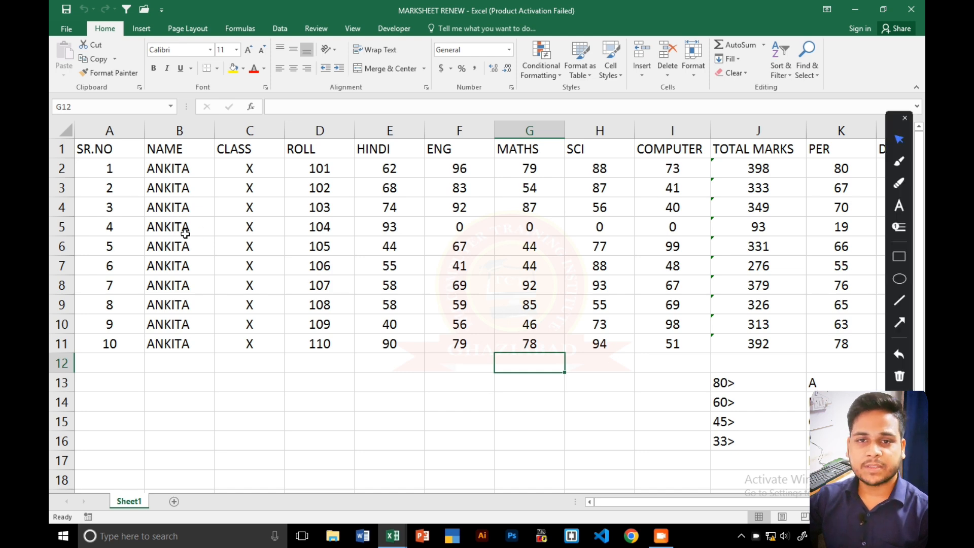
{"action": "left_click", "coordinate": [110, 149]}
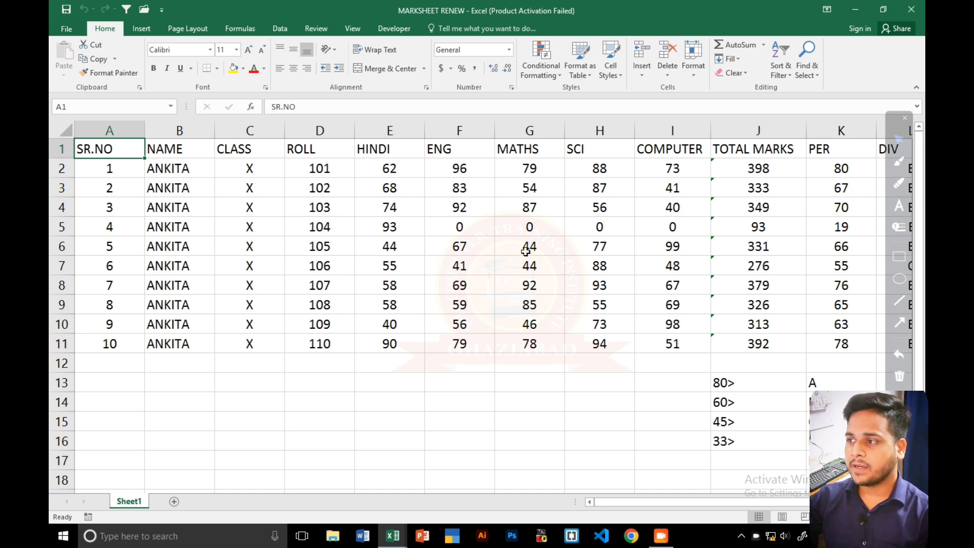
{"action": "left_click", "coordinate": [401, 269]}
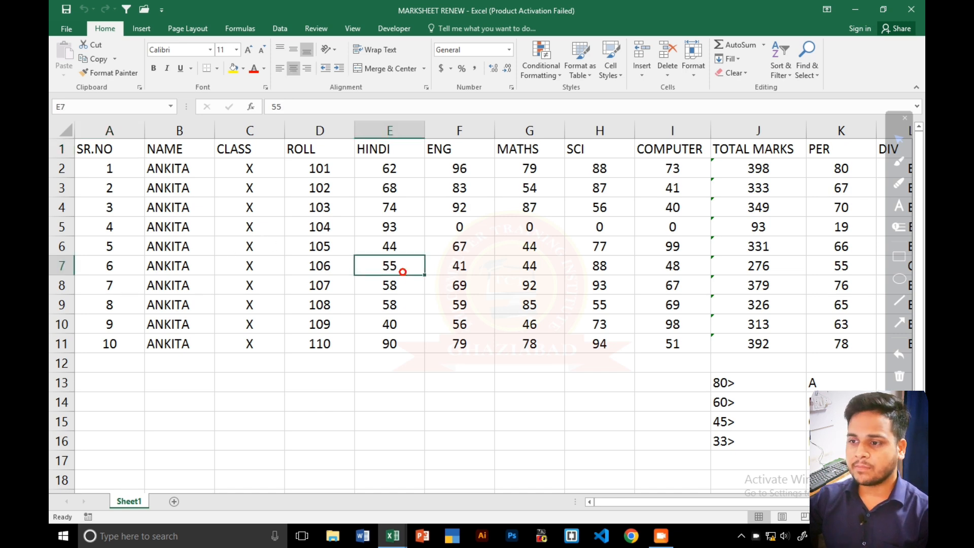
- Start a numbered list below the table with "sheet name" in C14 and the number 1 in B14
{"action": "left_click", "coordinate": [273, 388]}
{"action": "left_click", "coordinate": [257, 400]}
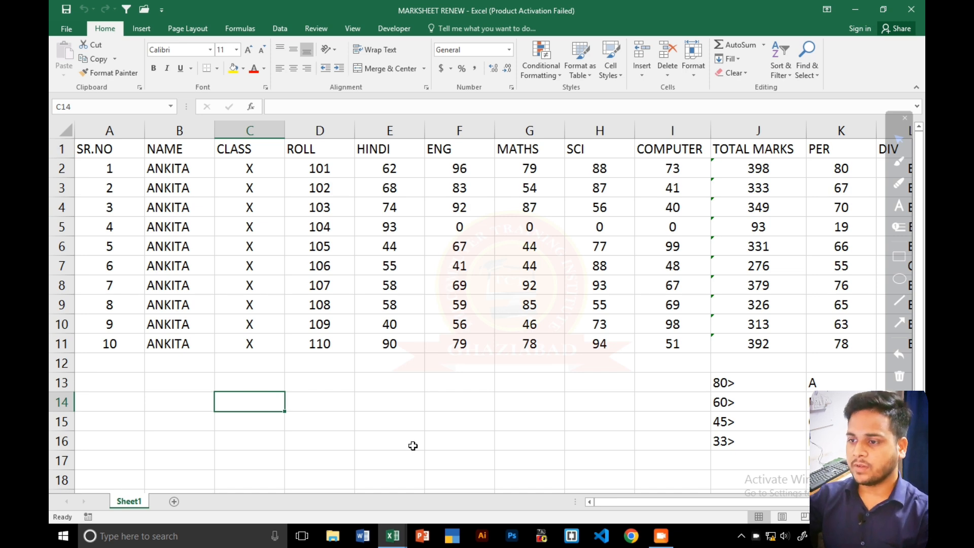
{"action": "scroll", "coordinate": [406, 444], "scroll_direction": "up", "scroll_amount": 3, "text": "ctrl"}
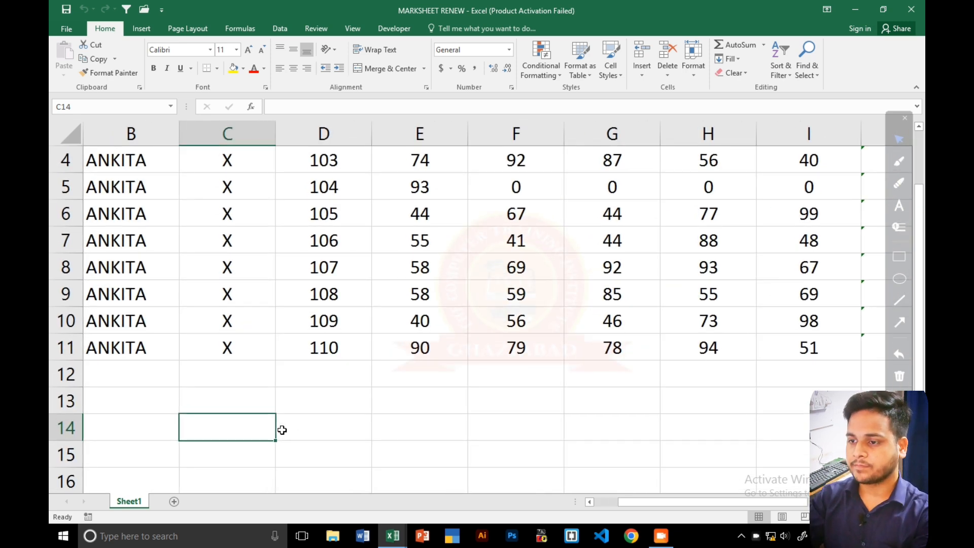
{"action": "type", "text": "sheet name"}
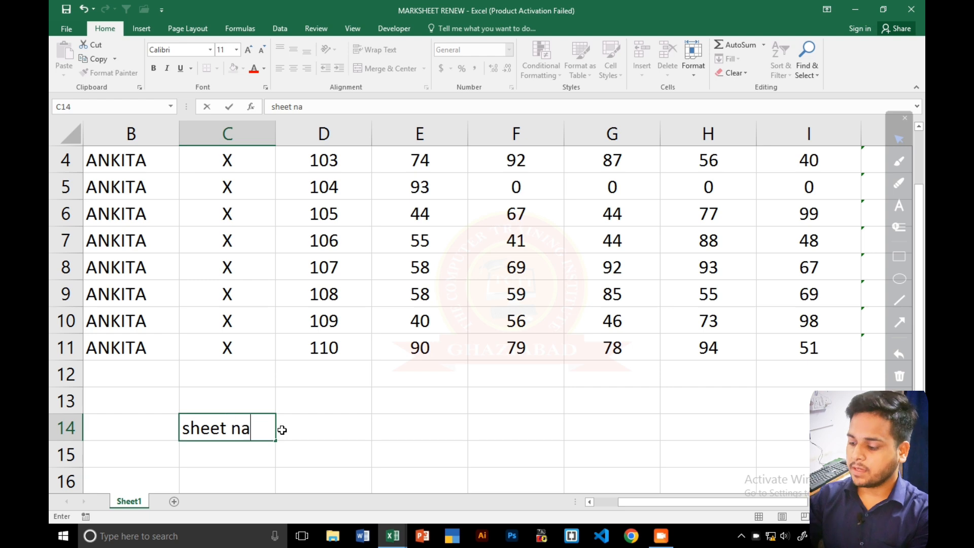
{"action": "key", "text": "Left"}
{"action": "key", "text": "Left"}
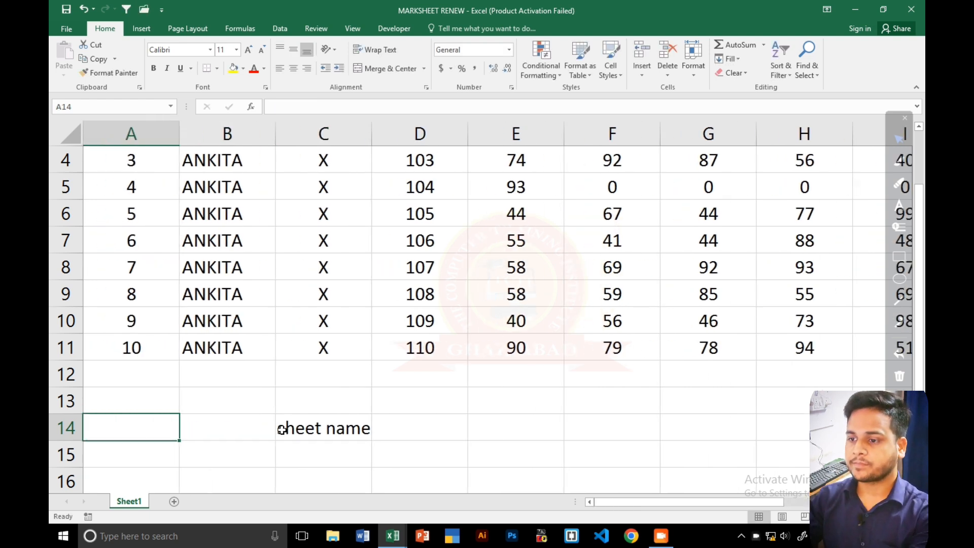
{"action": "key", "text": "Right"}
{"action": "type", "text": "1."}
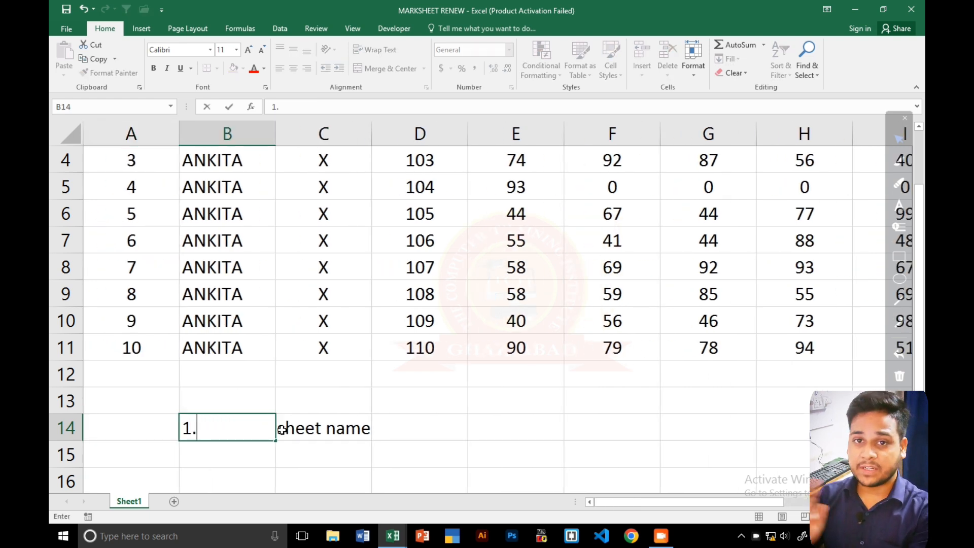
{"action": "key", "text": "Return"}
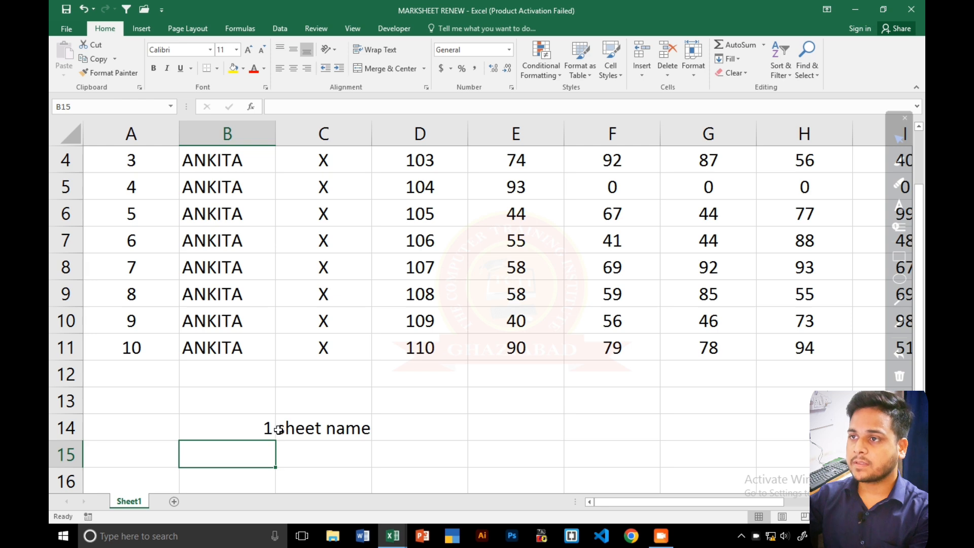
- Left-align the list's number cells B14:B20
{"action": "left_click", "coordinate": [206, 426]}
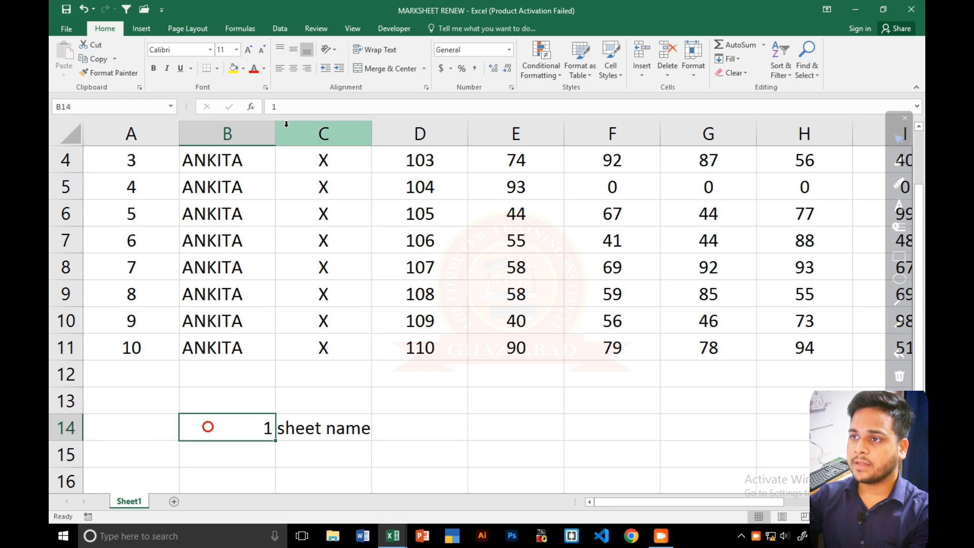
{"action": "left_click", "coordinate": [279, 68]}
{"action": "left_click", "coordinate": [247, 449]}
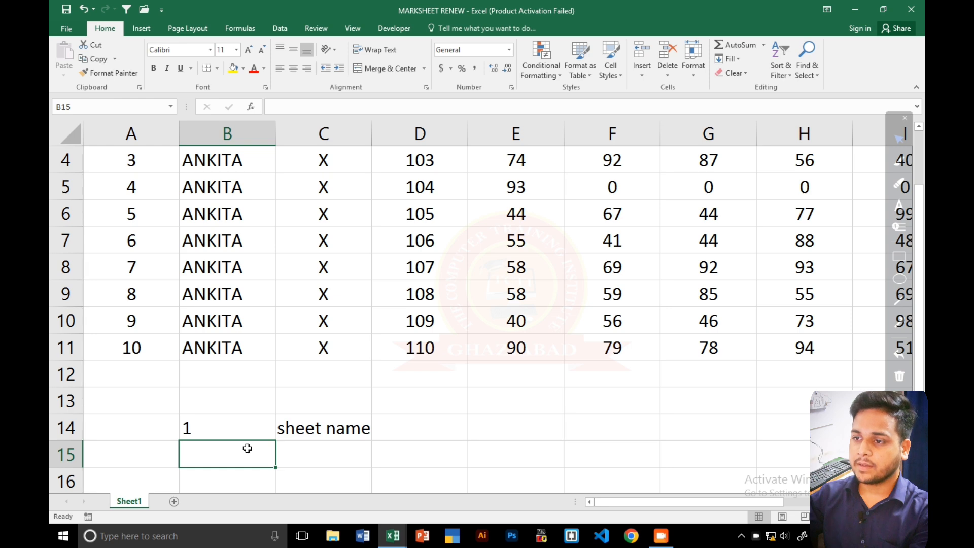
{"action": "scroll", "coordinate": [247, 448], "scroll_direction": "down", "scroll_amount": 2}
{"action": "left_click_drag", "start_coordinate": [239, 297], "coordinate": [235, 449]}
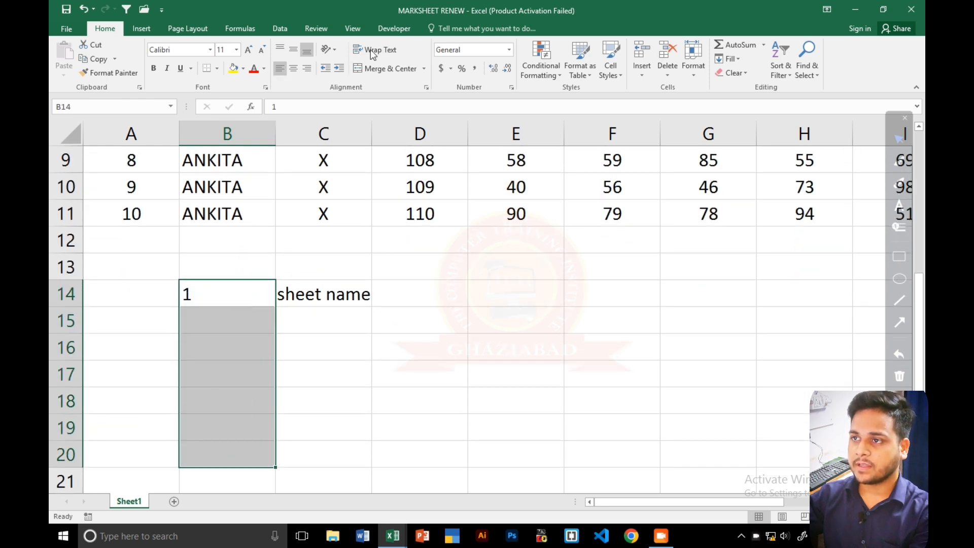
{"action": "left_click", "coordinate": [280, 68]}
{"action": "left_click", "coordinate": [279, 68]}
- Add the second list item, with 2 in B15 and "color combination" in C15
{"action": "left_click", "coordinate": [241, 325]}
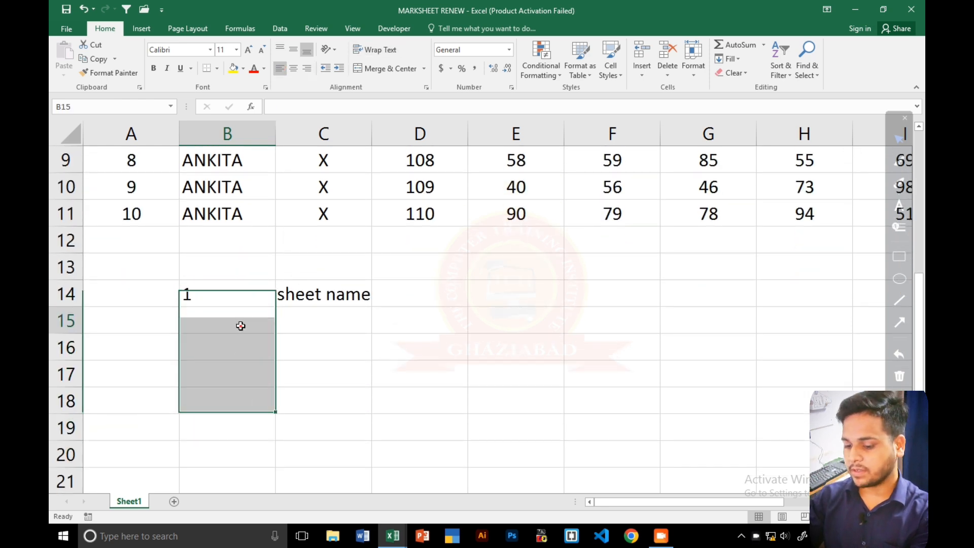
{"action": "left_click", "coordinate": [241, 326]}
{"action": "type", "text": "2"}
{"action": "key", "text": "Tab"}
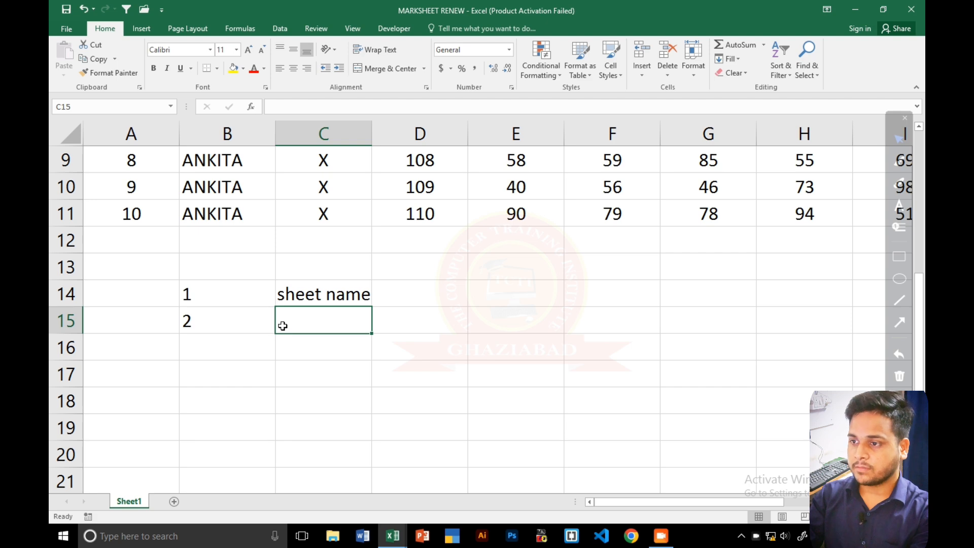
{"action": "type", "text": "cpr"}
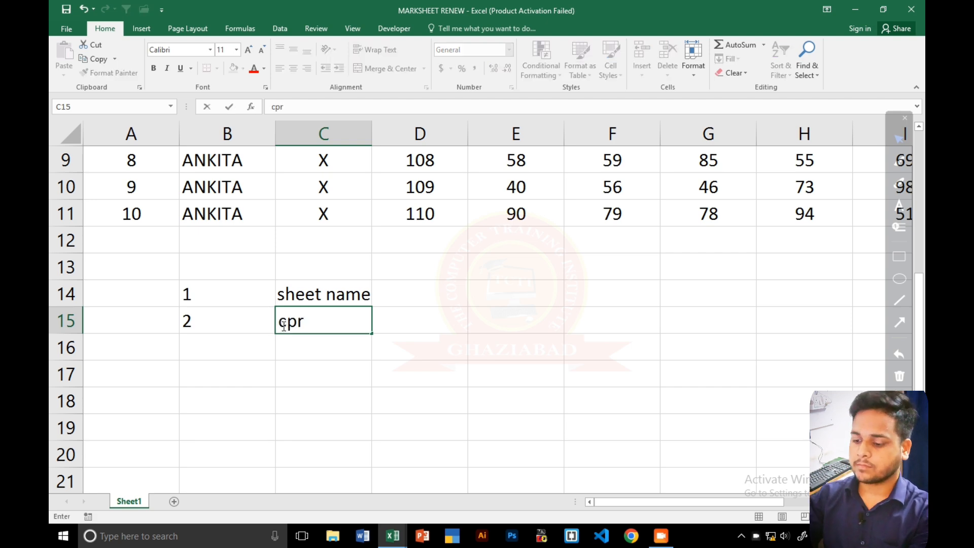
{"action": "key", "text": "BackSpace"}
{"action": "key", "text": "BackSpace"}
{"action": "type", "text": "olr"}
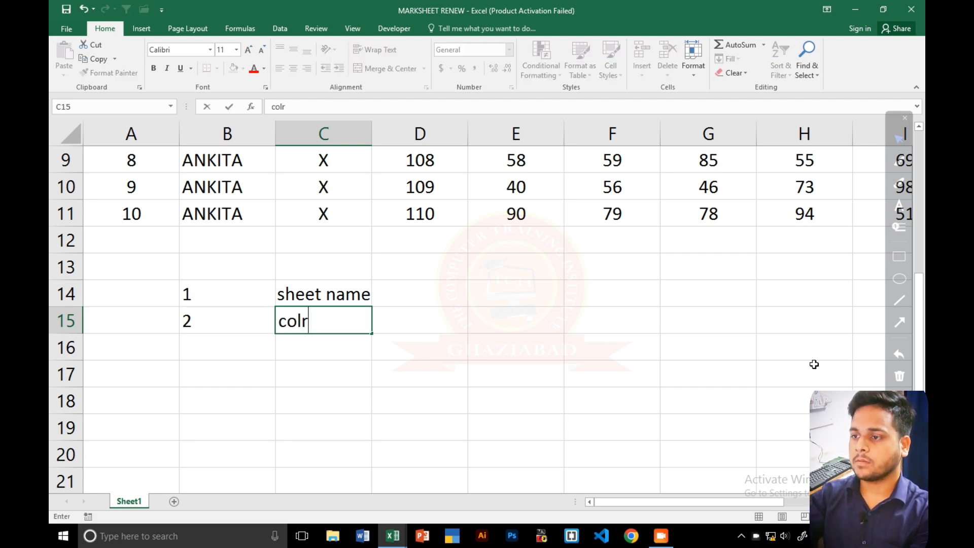
{"action": "key", "text": "BackSpace"}
{"action": "type", "text": "or co"}
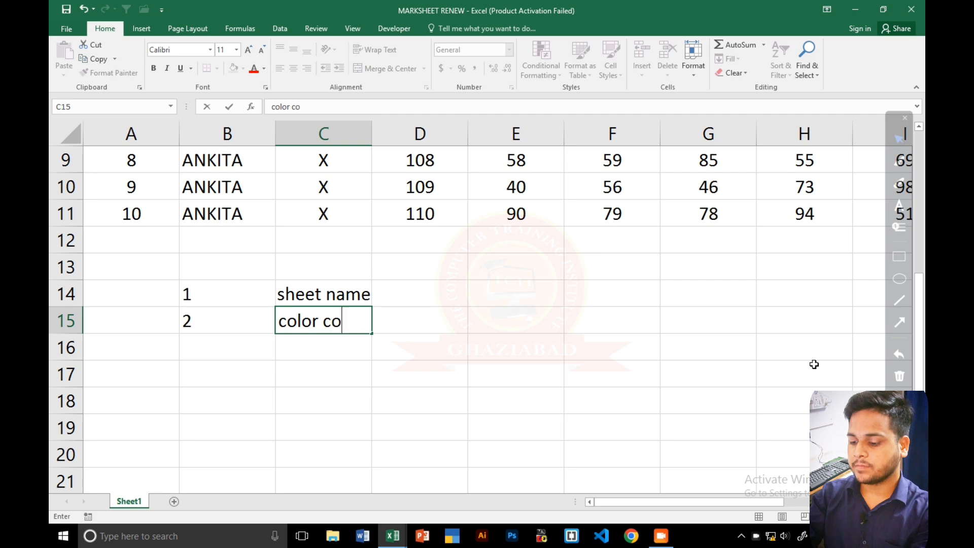
{"action": "type", "text": "mbinatin"}
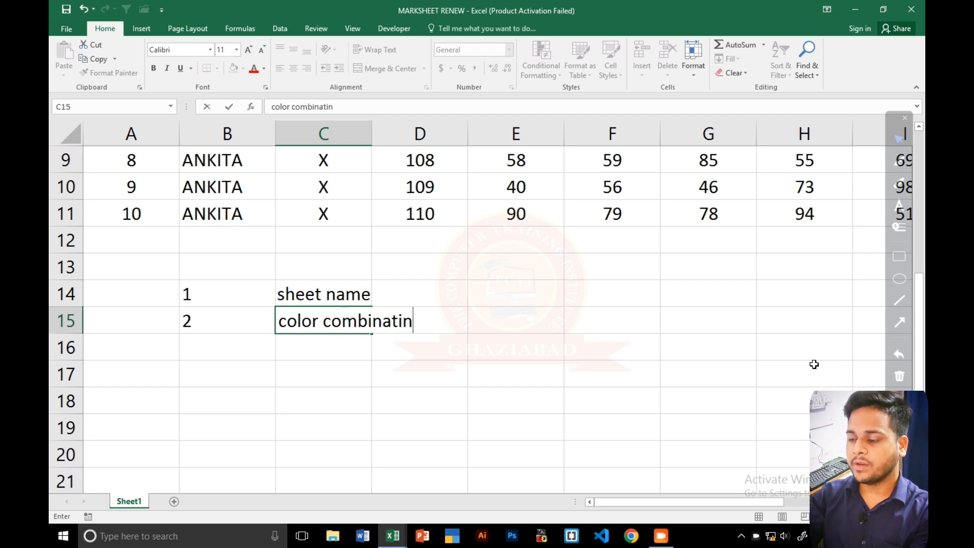
{"action": "key", "text": "BackSpace"}
{"action": "key", "text": "BackSpace"}
{"action": "type", "text": "ion"}
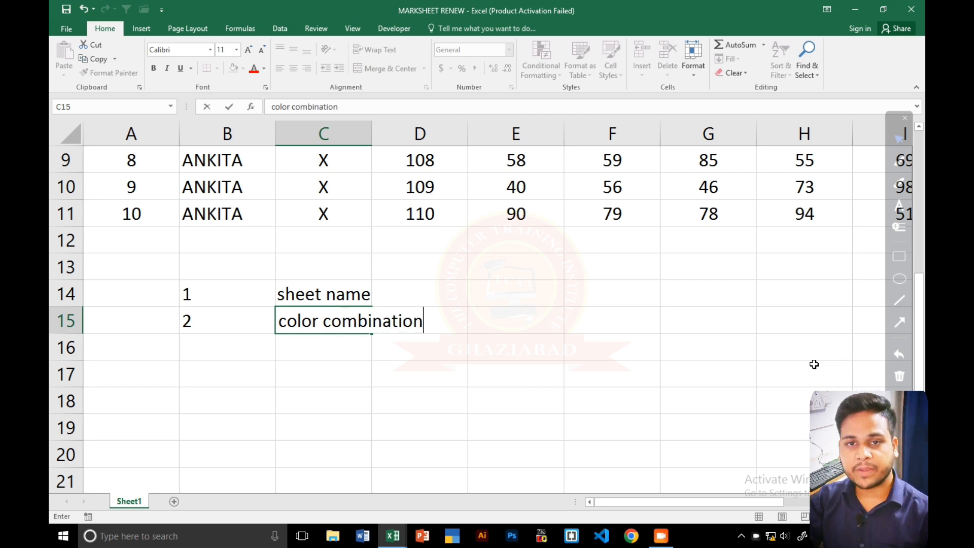
{"action": "key", "text": "Return"}
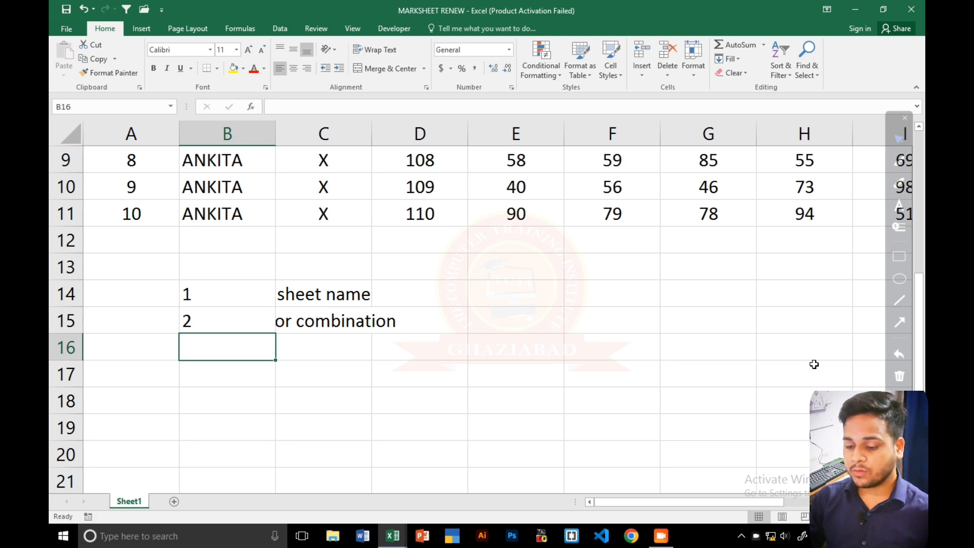
- Add the third list item, with 3 in B16 and "borders" in C16
{"action": "type", "text": "3"}
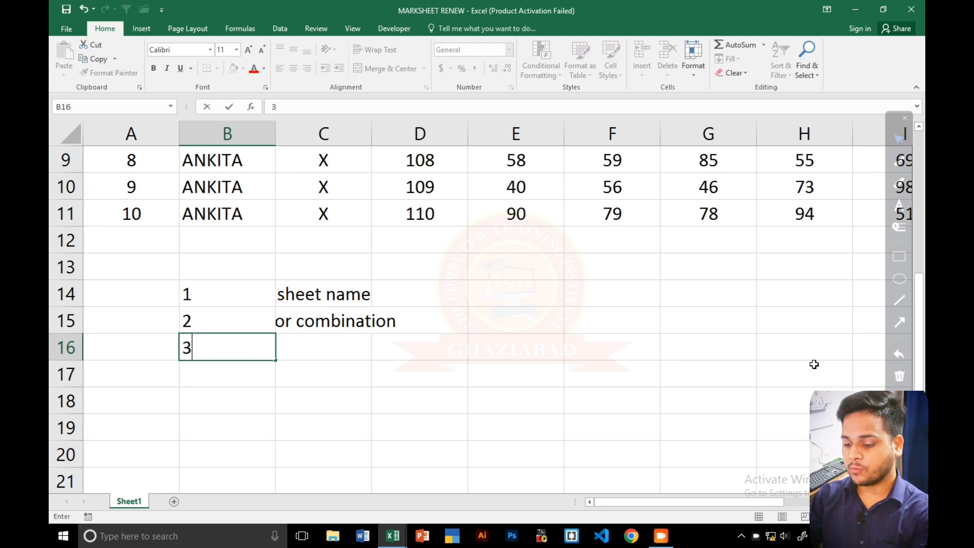
{"action": "key", "text": "Tab"}
{"action": "type", "text": "borders"}
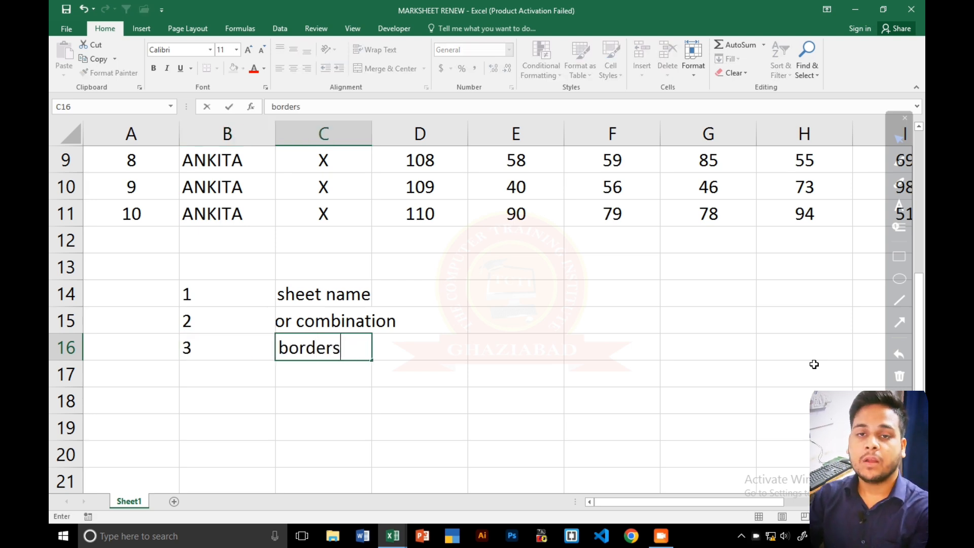
{"action": "key", "text": "Return"}
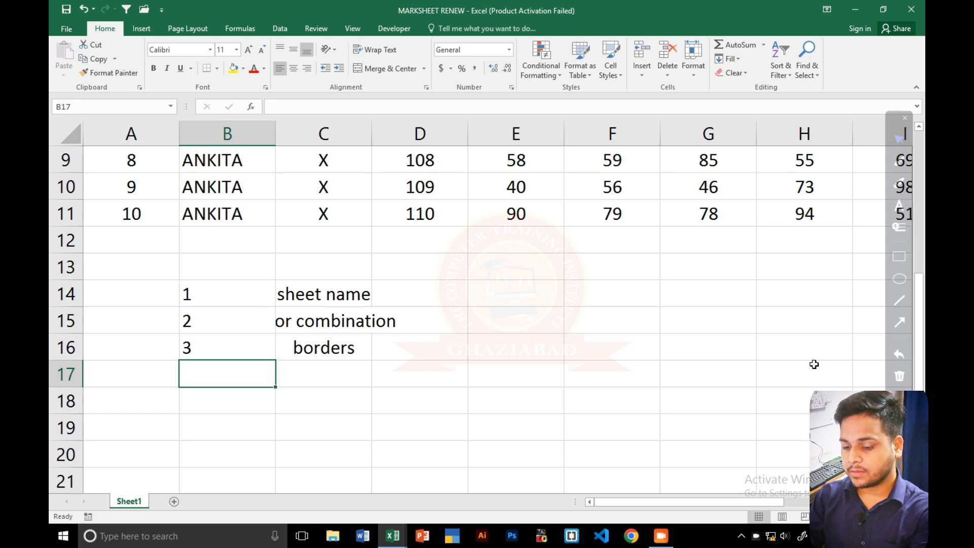
- Add the fourth list item, with 4 in B17 and "headings" in C17
{"action": "type", "text": "4"}
{"action": "key", "text": "Tab"}
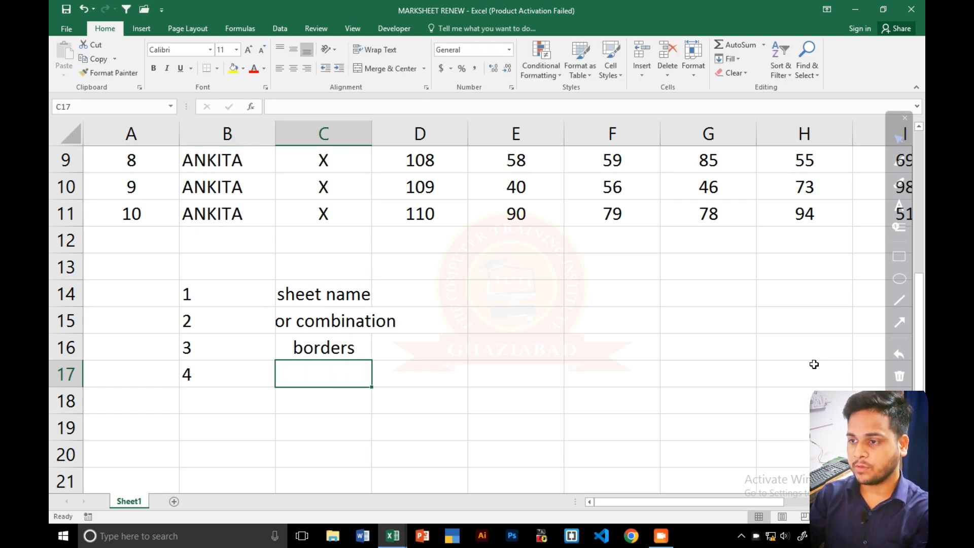
{"action": "type", "text": "heading"}
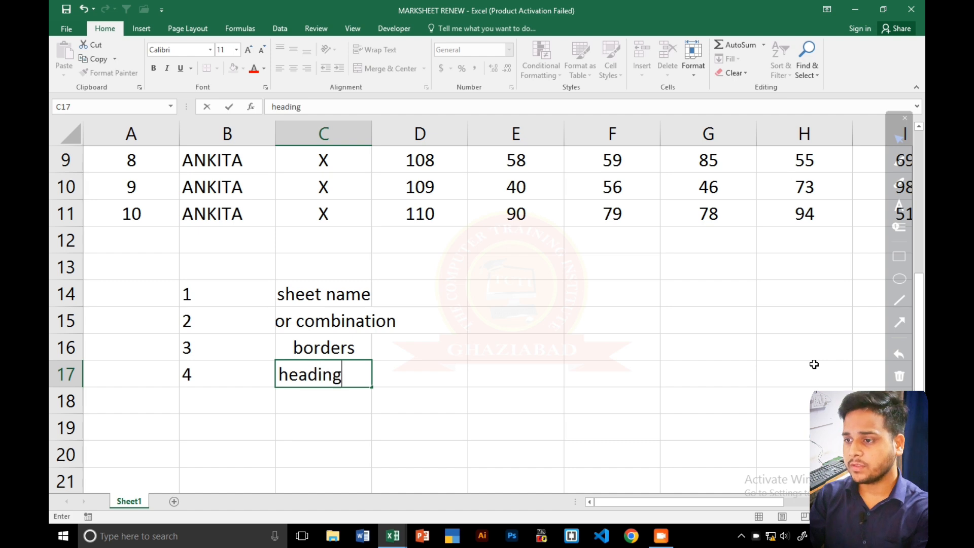
{"action": "type", "text": "s"}
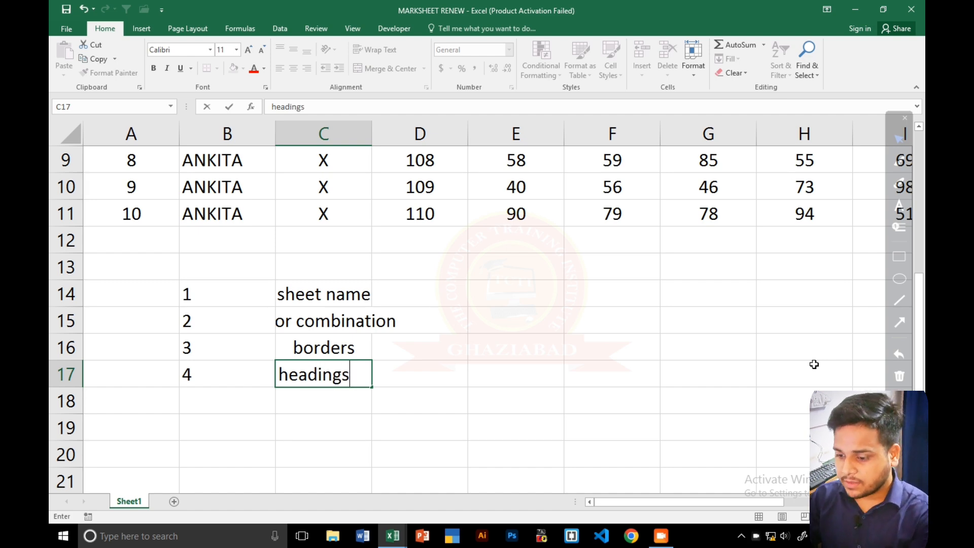
{"action": "key", "text": "Return"}
- Add the fifth list item, with 5 in B18 and "alignment" in C18
{"action": "type", "text": "5"}
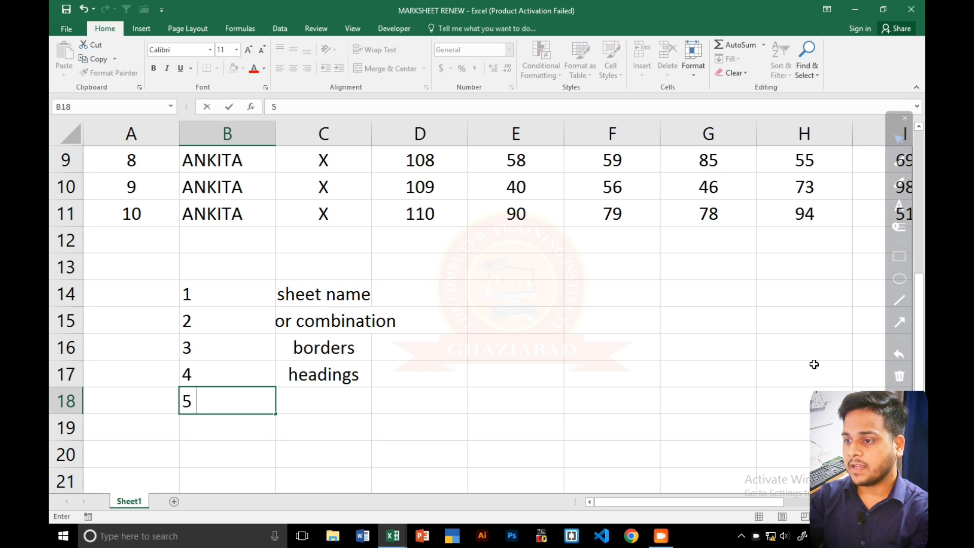
{"action": "key", "text": "Tab"}
{"action": "type", "text": "ali"}
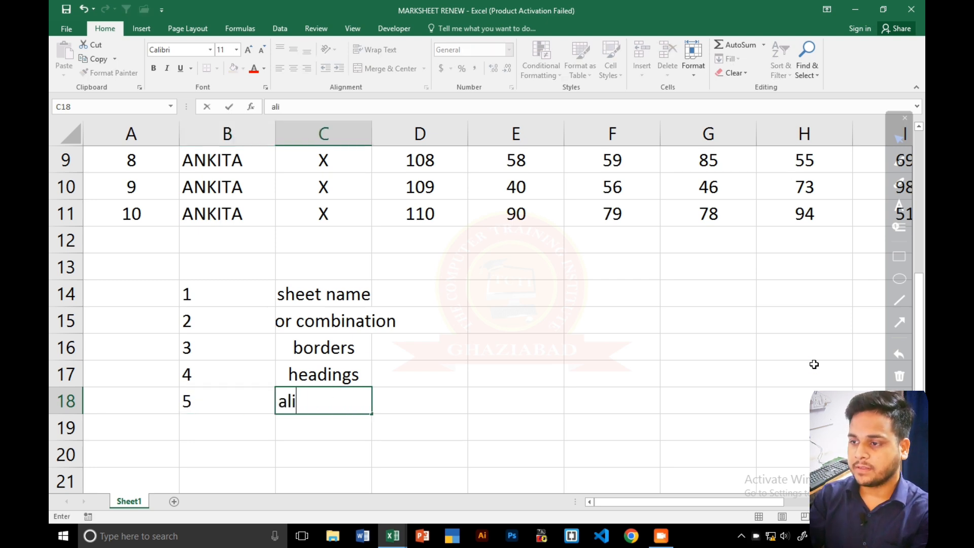
{"action": "type", "text": "gnment"}
{"action": "key", "text": "Return"}
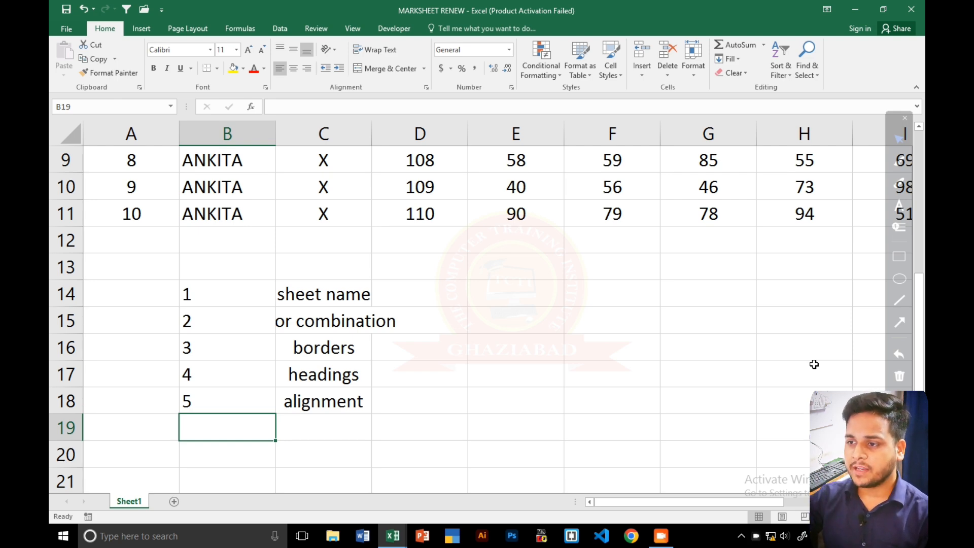
{"action": "scroll", "coordinate": [269, 343], "scroll_direction": "up", "scroll_amount": 3}
{"action": "scroll", "coordinate": [268, 358], "scroll_direction": "down", "scroll_amount": 8}
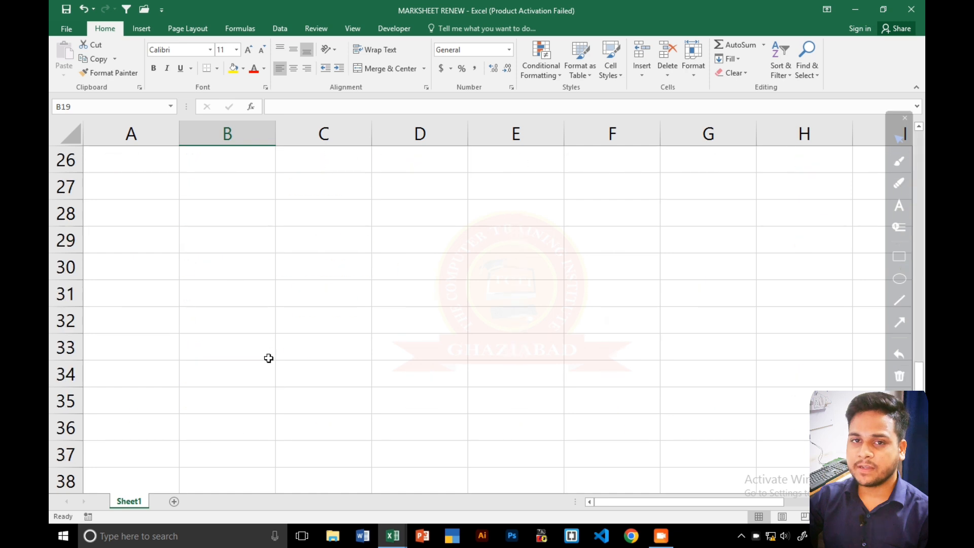
{"action": "scroll", "coordinate": [268, 358], "scroll_direction": "down", "scroll_amount": 2}
{"action": "scroll", "coordinate": [127, 504], "scroll_direction": "up", "scroll_amount": 10}
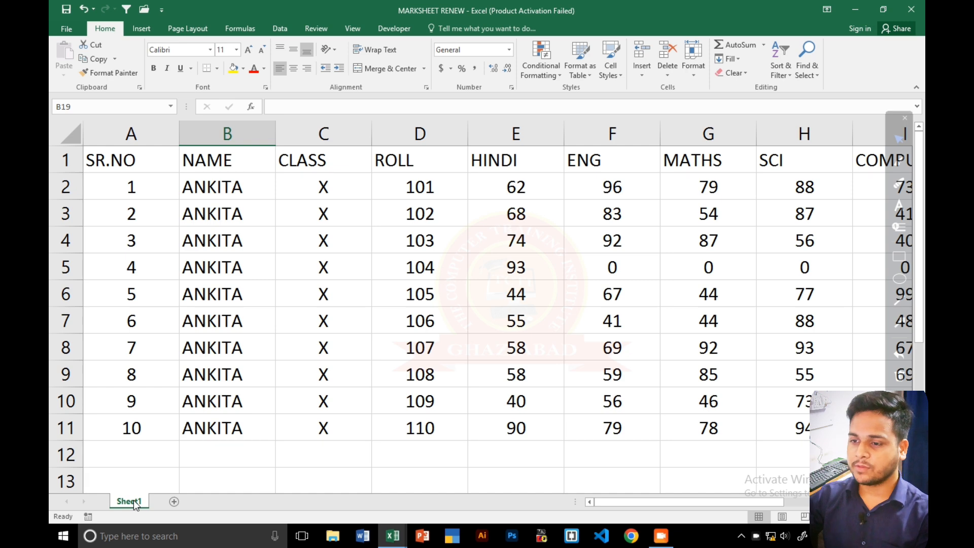
- Rename the worksheet Sheet1 as 2023-2024
{"action": "key", "text": "super+plus"}
{"action": "key", "text": "super+plus"}
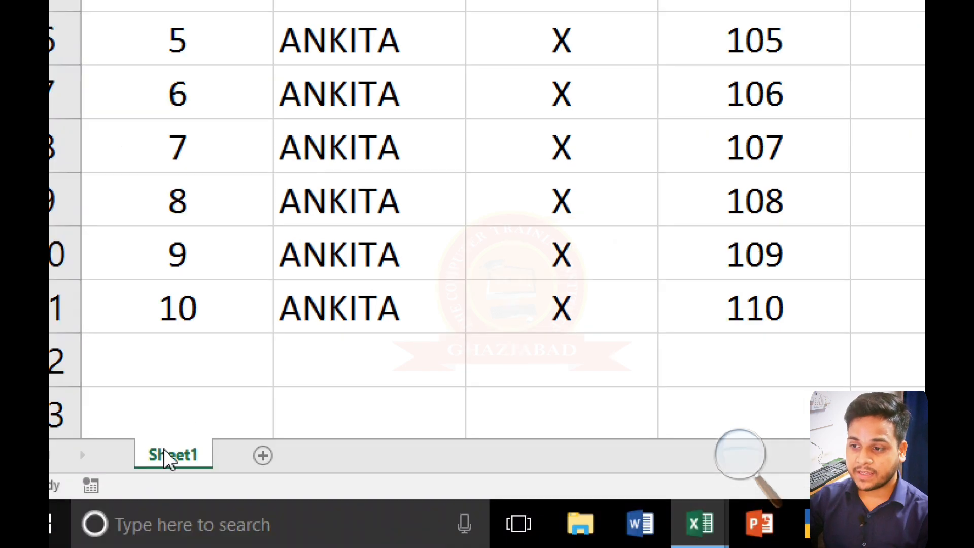
{"action": "double_click", "coordinate": [148, 502]}
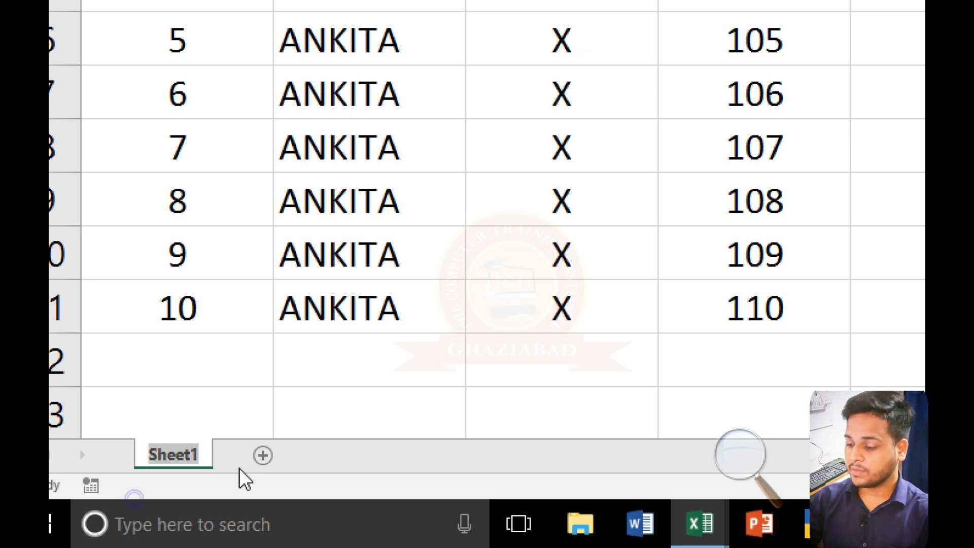
{"action": "key", "text": "BackSpace"}
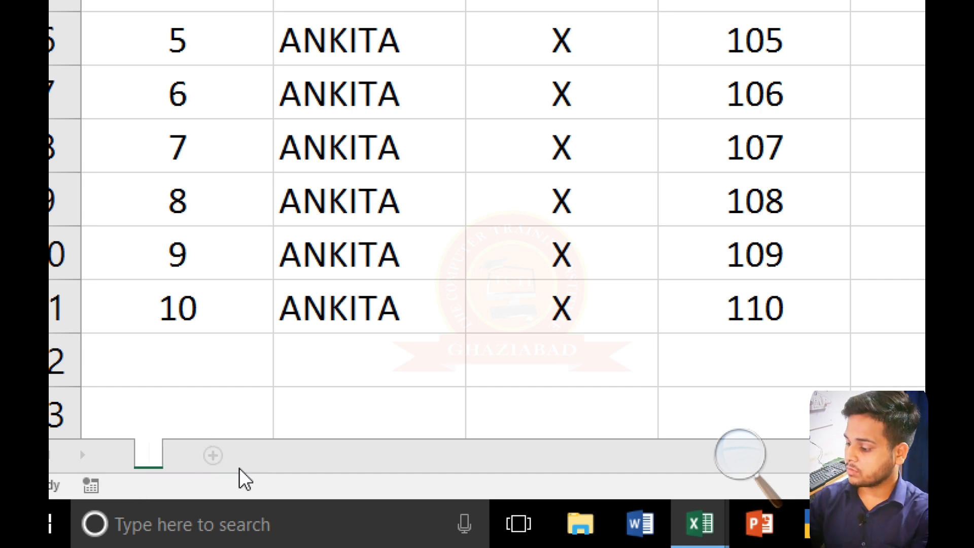
{"action": "type", "text": "2023-"}
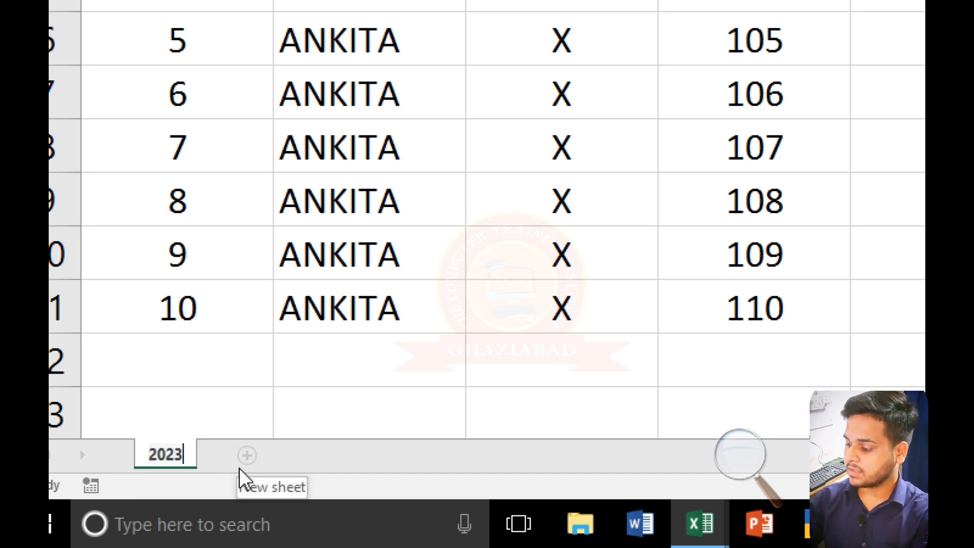
{"action": "type", "text": "2024"}
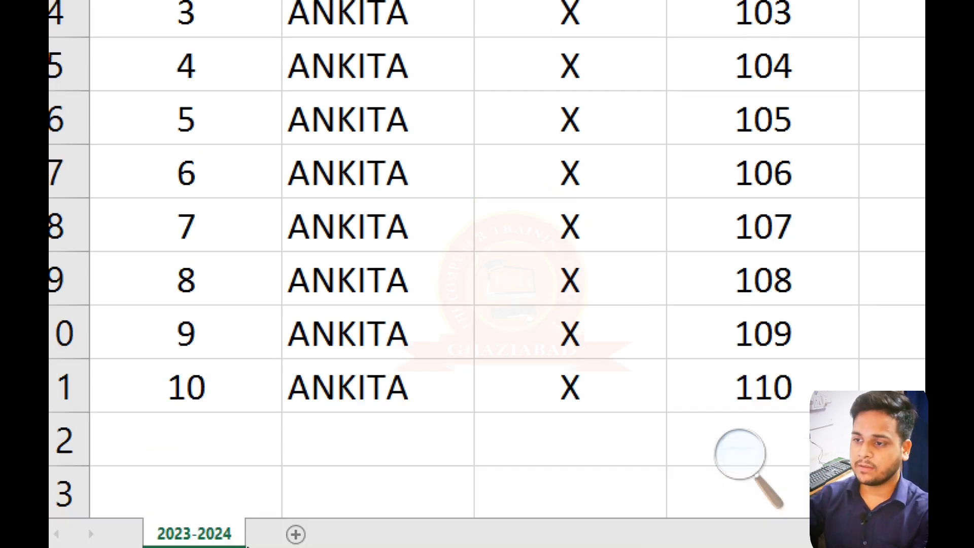
{"action": "scroll", "coordinate": [167, 6], "scroll_direction": "down", "scroll_amount": 20}
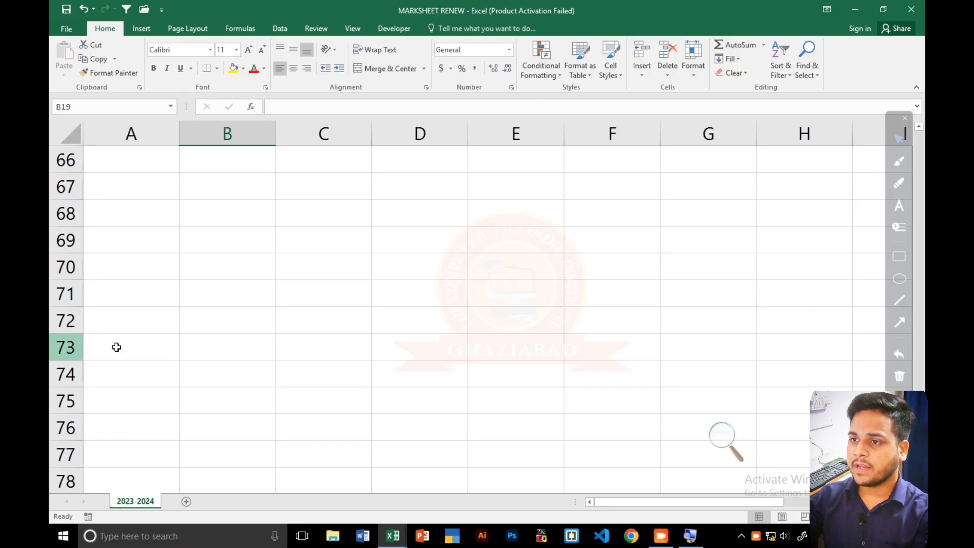
{"action": "scroll", "coordinate": [154, 286], "scroll_direction": "up", "scroll_amount": 15}
{"action": "scroll", "coordinate": [154, 285], "scroll_direction": "up", "scroll_amount": 7}
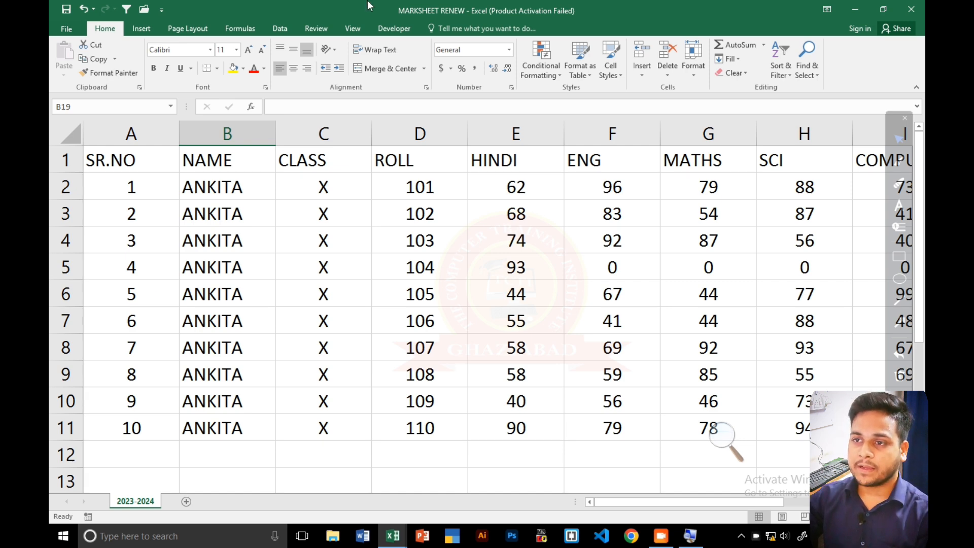
{"action": "left_click", "coordinate": [66, 161]}
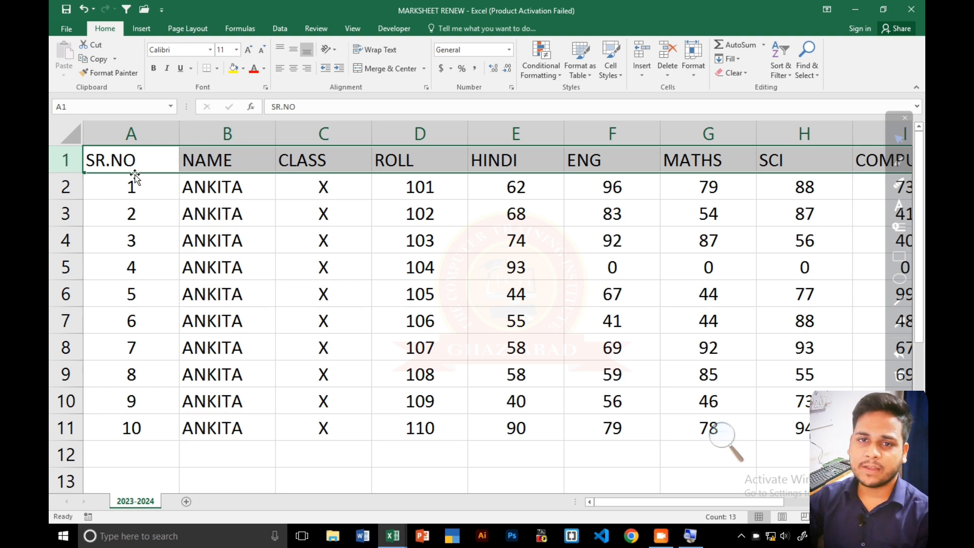
{"action": "left_click", "coordinate": [143, 167]}
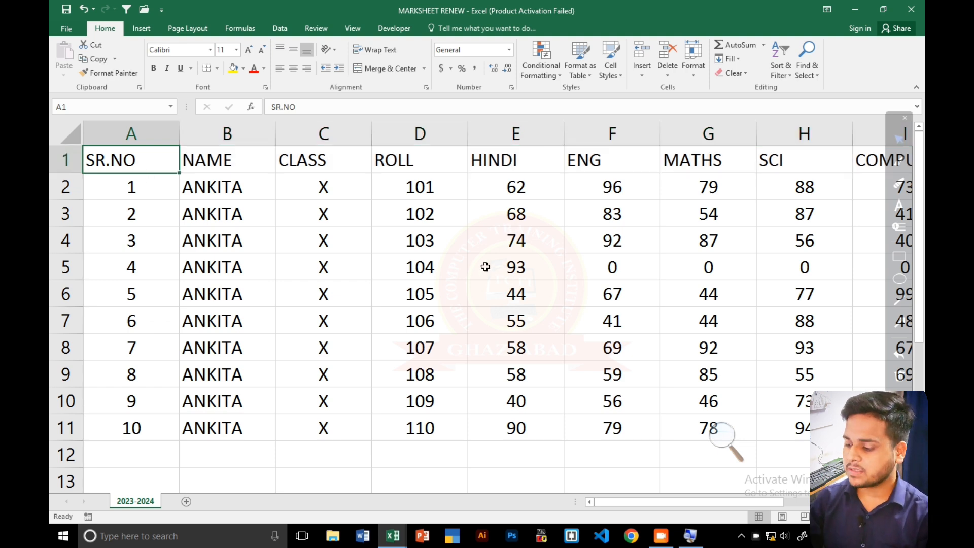
{"action": "key", "text": "Right"}
{"action": "key", "text": "Left"}
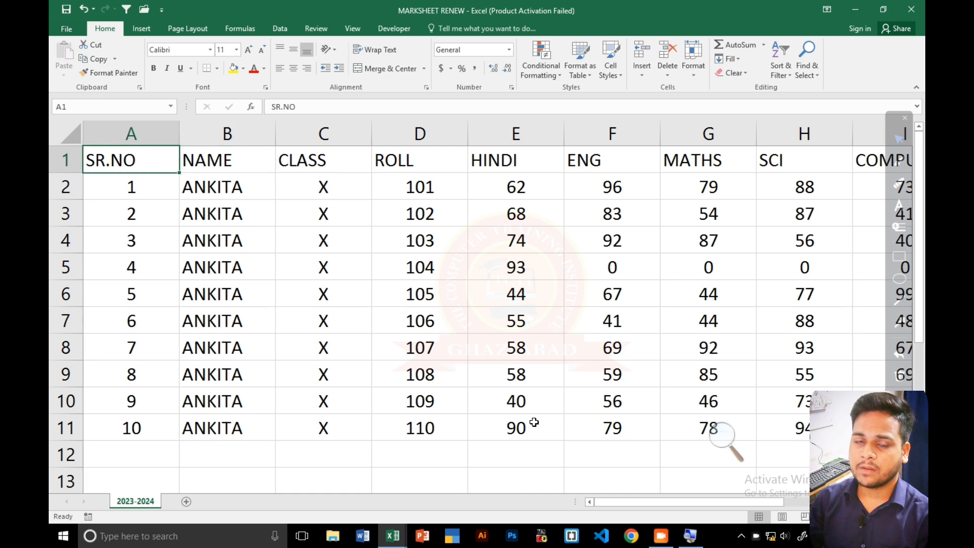
{"action": "key", "text": "Right"}
{"action": "key", "text": "Right"}
{"action": "key", "text": "Left"}
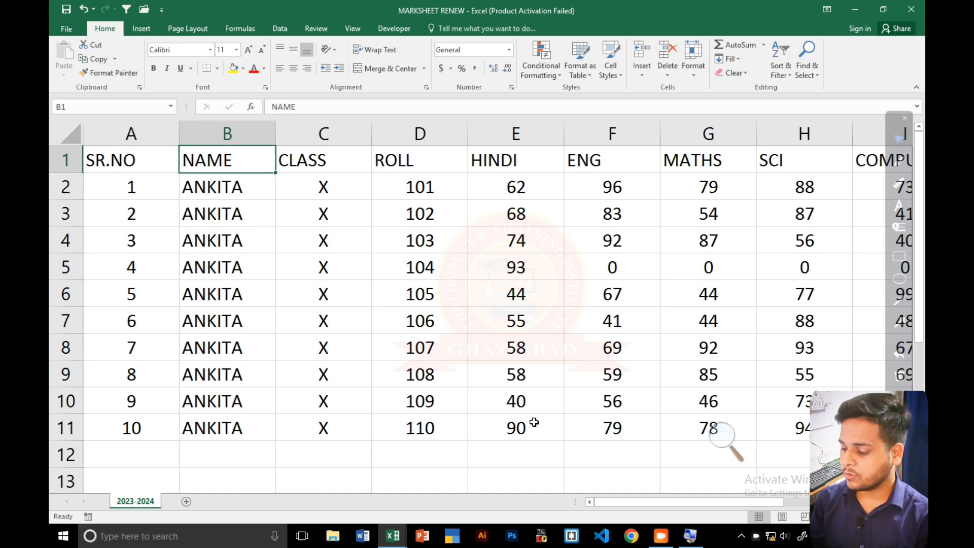
{"action": "key", "text": "Left"}
{"action": "key", "text": "Right"}
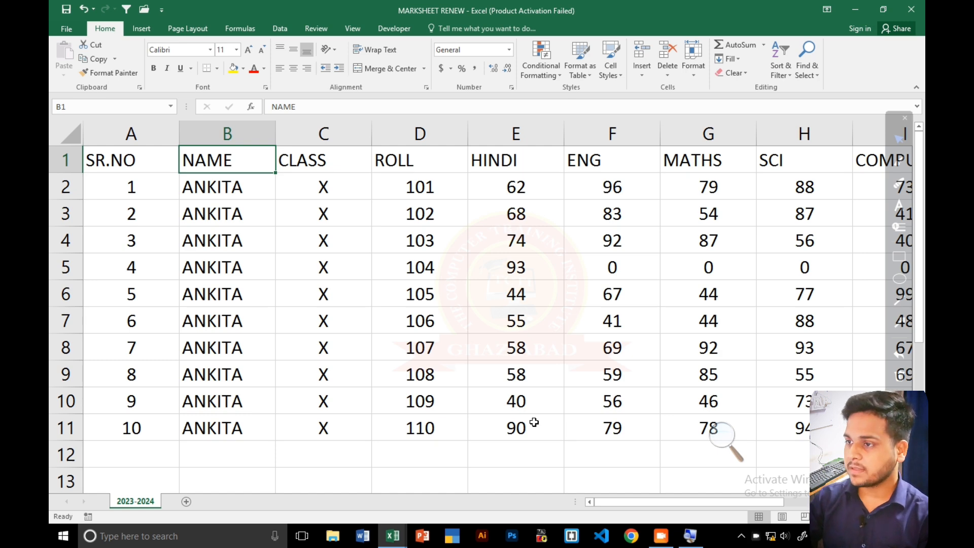
- Insert an entire blank row above the marksheet's header row
{"action": "key", "text": "ctrl+shift+plus"}
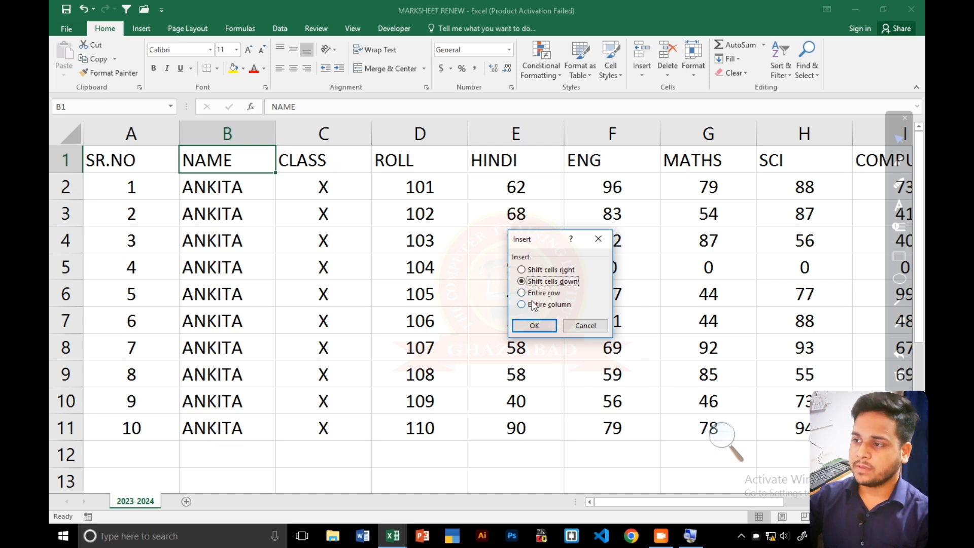
{"action": "key", "text": "Up"}
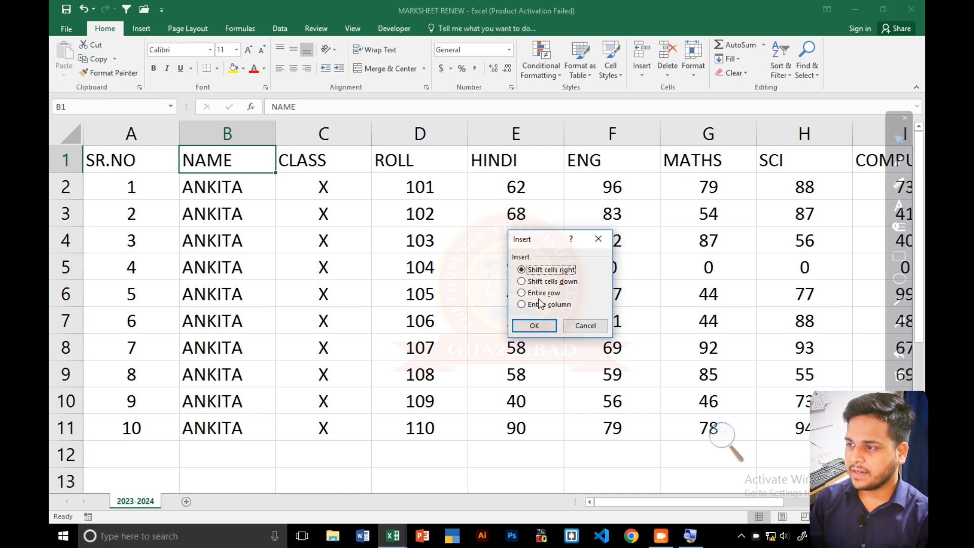
{"action": "key", "text": "Down"}
{"action": "key", "text": "Down"}
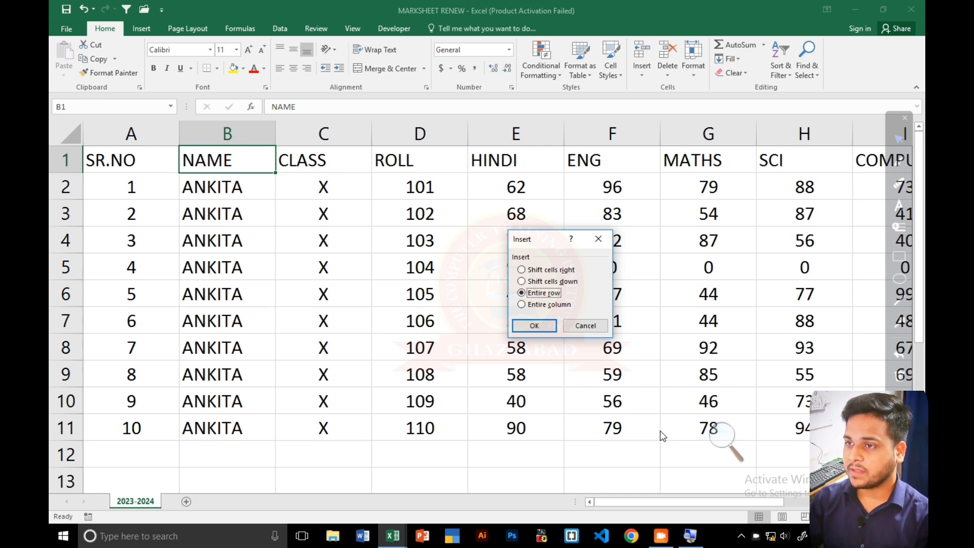
{"action": "key", "text": "Return"}
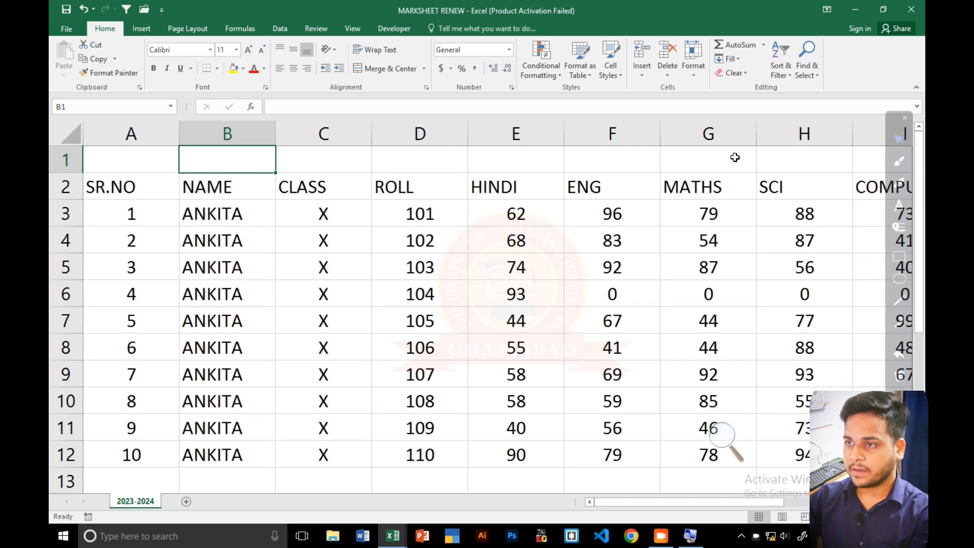
- Select the blank cells A1 to M1 across the full width of the marksheet table
{"action": "left_click_drag", "start_coordinate": [167, 155], "coordinate": [135, 153]}
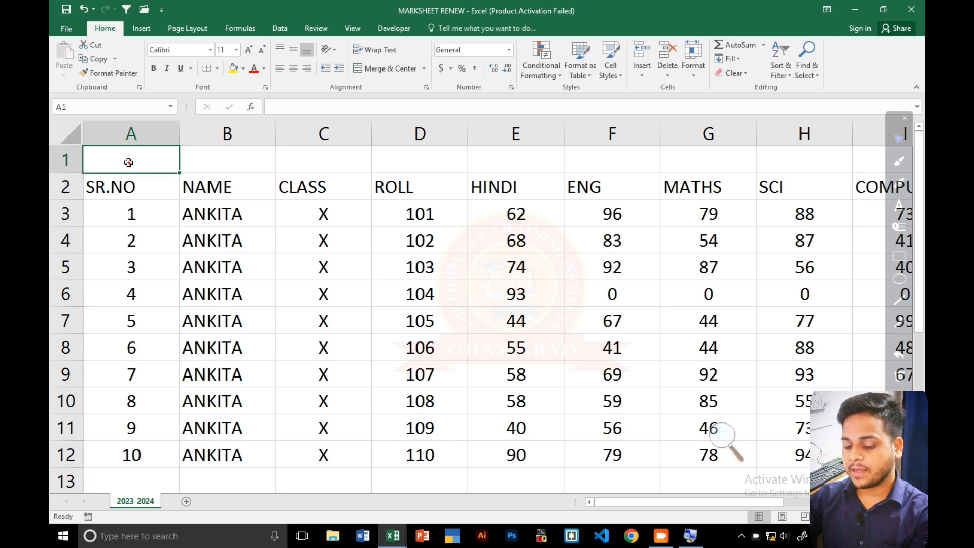
{"action": "left_click", "coordinate": [129, 161]}
{"action": "scroll", "coordinate": [128, 161], "scroll_direction": "down", "scroll_amount": 4}
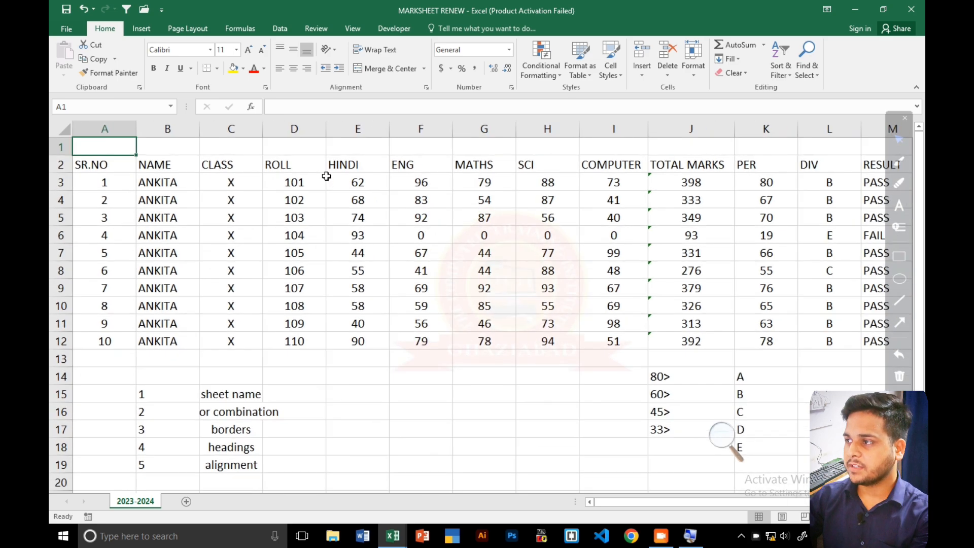
{"action": "scroll", "coordinate": [429, 213], "scroll_direction": "down", "scroll_amount": 1}
{"action": "scroll", "coordinate": [430, 212], "scroll_direction": "up", "scroll_amount": 3}
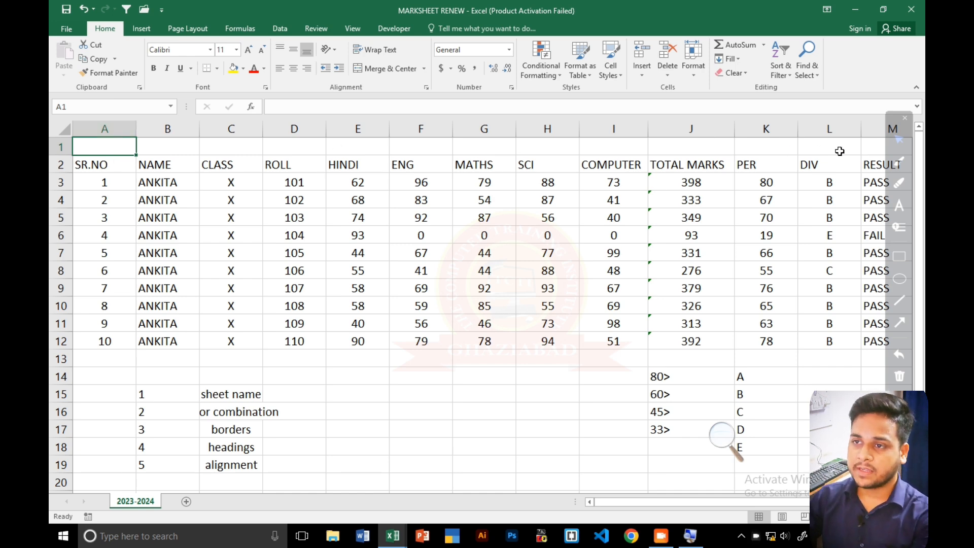
{"action": "left_click", "coordinate": [139, 200]}
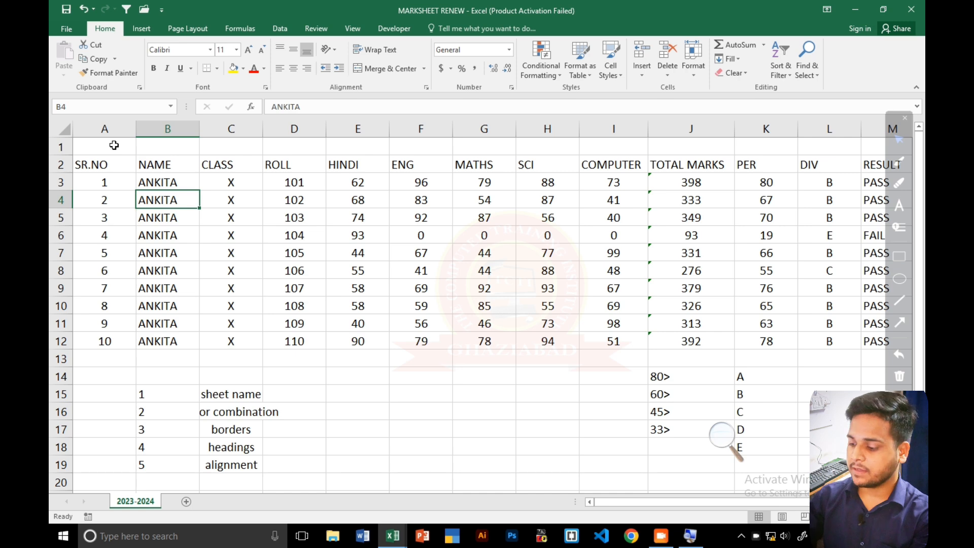
{"action": "key", "text": "Left"}
{"action": "key", "text": "Up"}
{"action": "key", "text": "Up"}
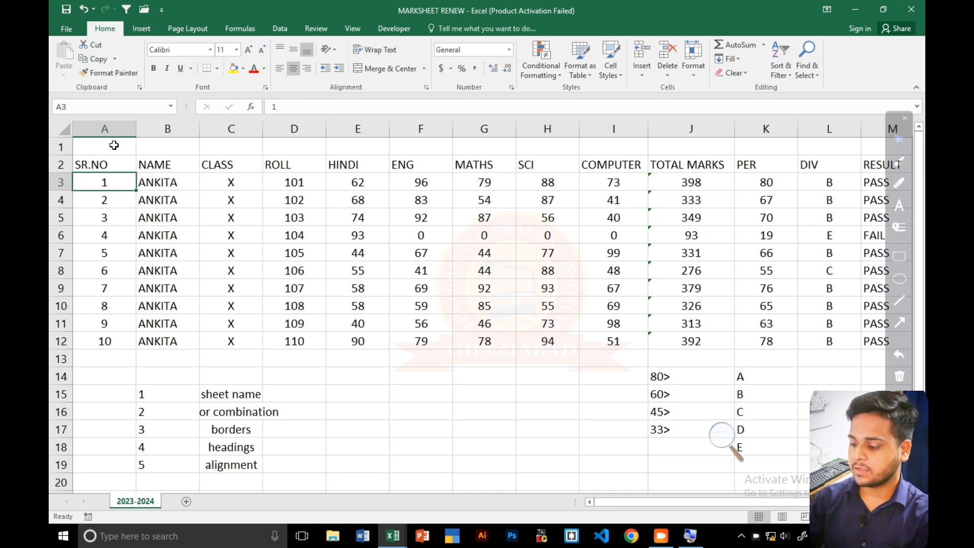
{"action": "key", "text": "Up"}
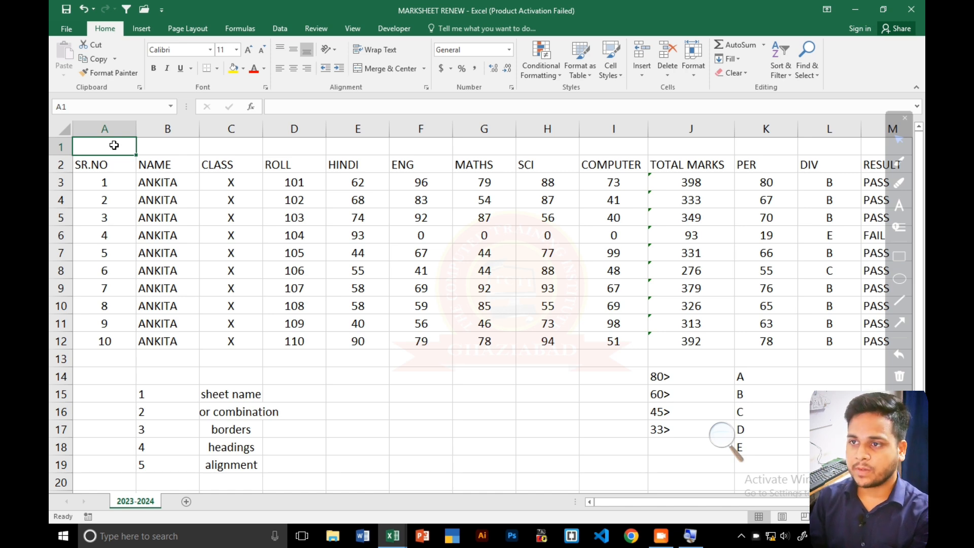
{"action": "key", "text": "shift+Right"}
{"action": "key", "text": "shift+Right"}
{"action": "key", "text": "shift+Right"}
{"action": "key", "text": "shift+Right"}
{"action": "key", "text": "shift+Right"}
{"action": "key", "text": "shift+Right"}
{"action": "key", "text": "shift+Right"}
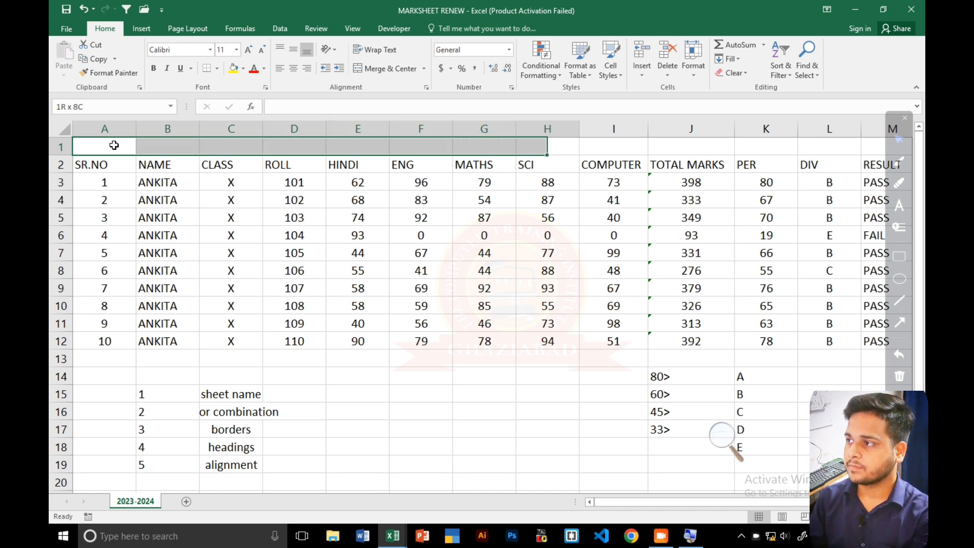
{"action": "key", "text": "shift+Right"}
{"action": "key", "text": "shift+Right"}
{"action": "key", "text": "shift+Right"}
{"action": "key", "text": "shift+Right"}
{"action": "key", "text": "shift+Right"}
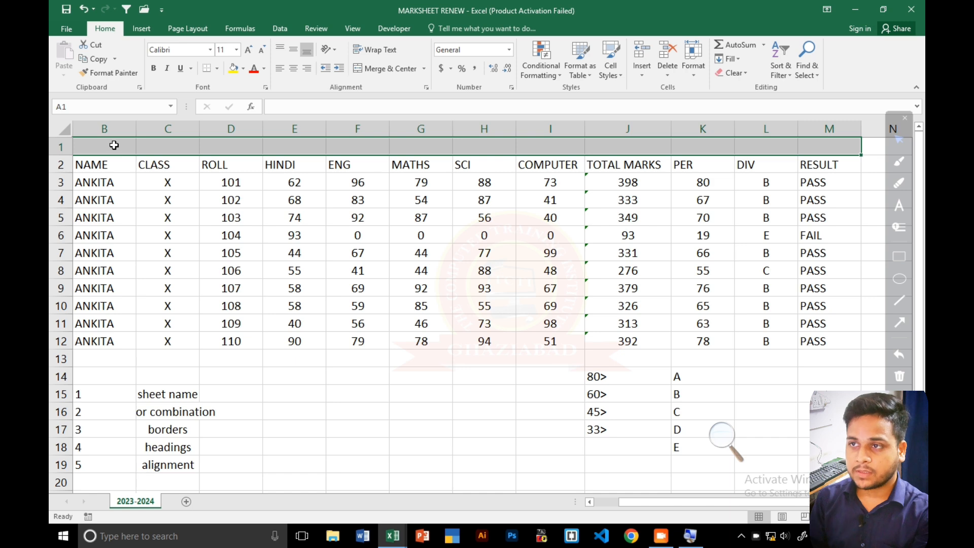
- Merge and center the selected cells A1:M1 as a trial, and undo the merge
{"action": "key", "text": "alt"}
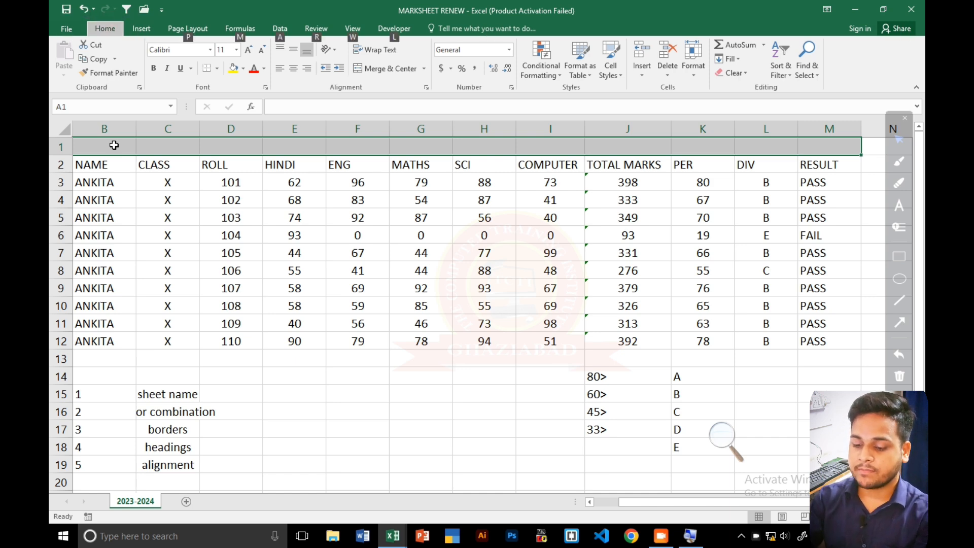
{"action": "key", "text": "h"}
{"action": "key", "text": "m"}
{"action": "key", "text": "c"}
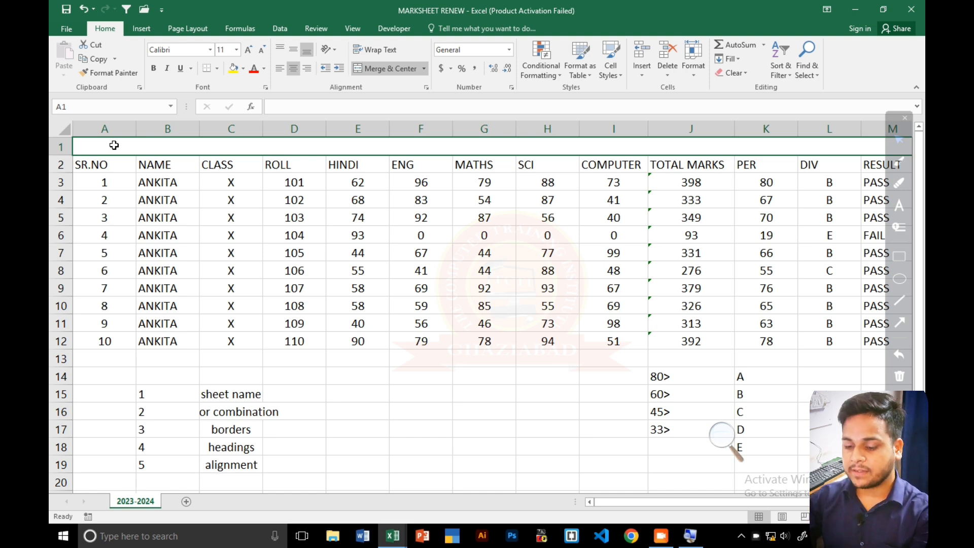
{"action": "key", "text": "ctrl+z"}
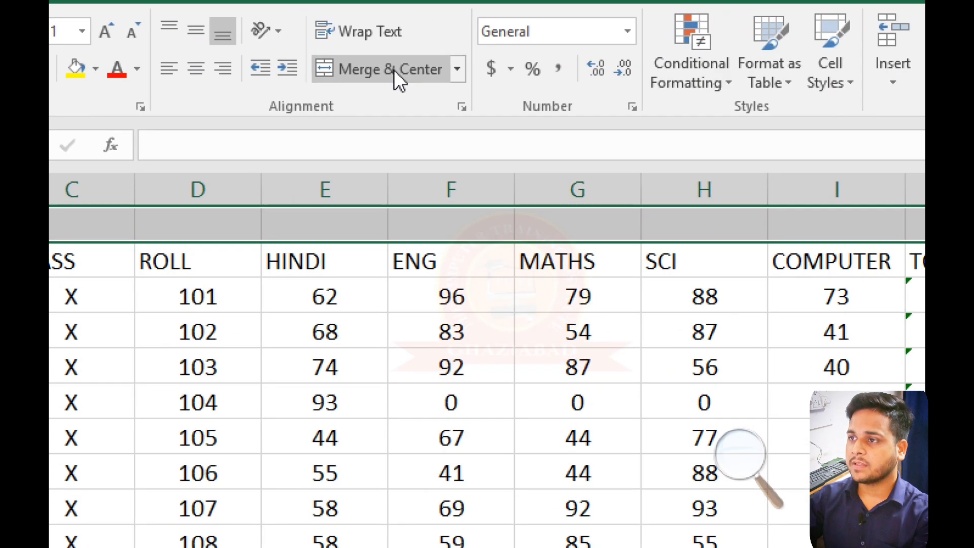
- Merge and center cells A1:M1 above the marksheet and enter the heading MD PUBLIC SCHOOL
{"action": "left_click", "coordinate": [457, 68]}
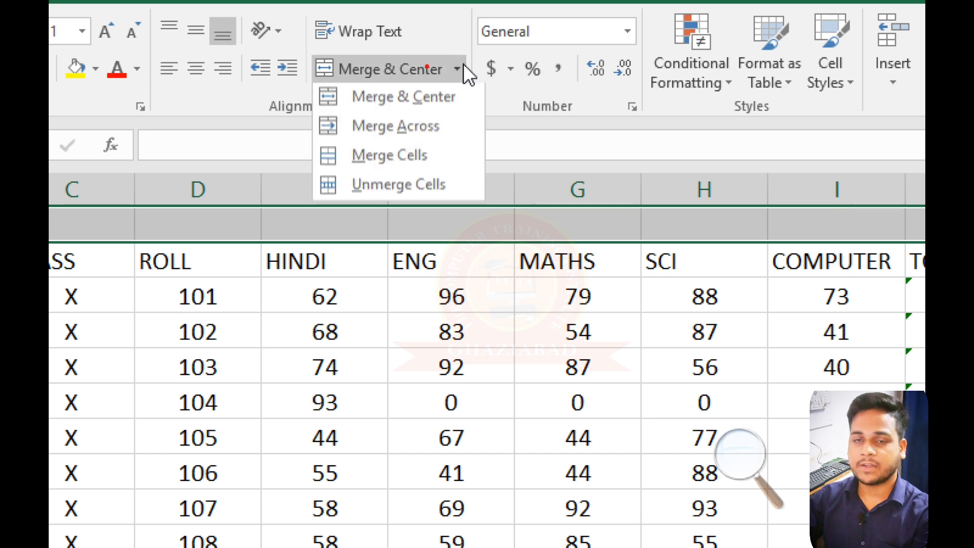
{"action": "left_click", "coordinate": [452, 99]}
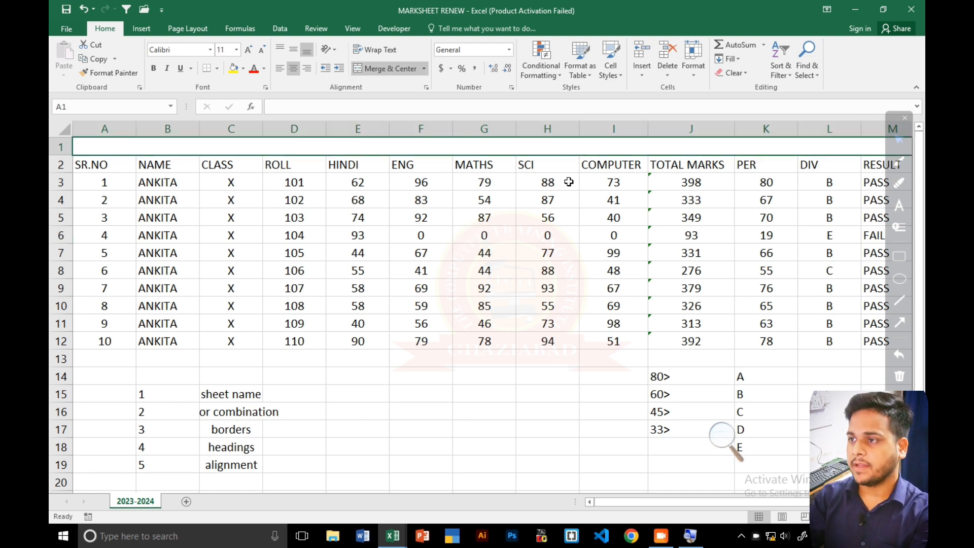
{"action": "type", "text": "m"}
{"action": "key", "text": "BackSpace"}
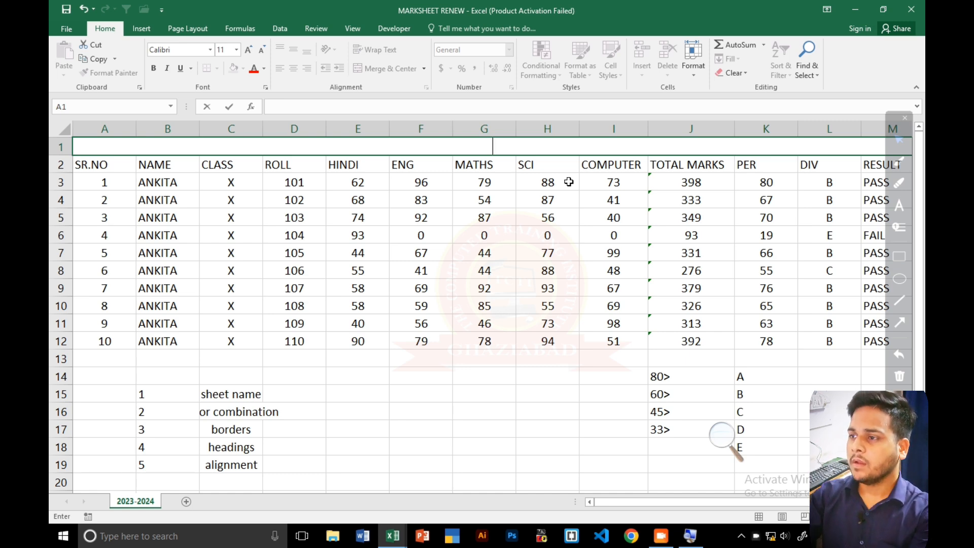
{"action": "type", "text": "MD PUB"}
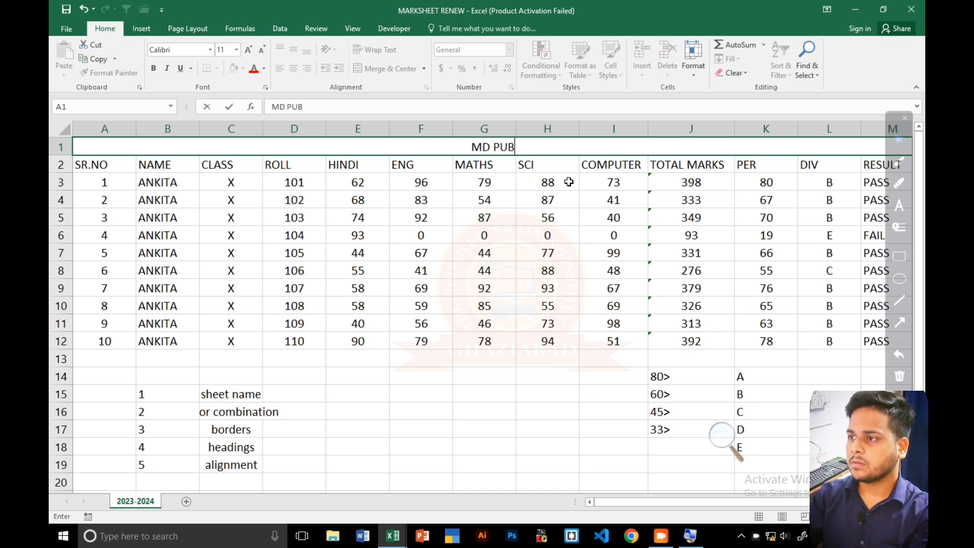
{"action": "type", "text": "LIC S"}
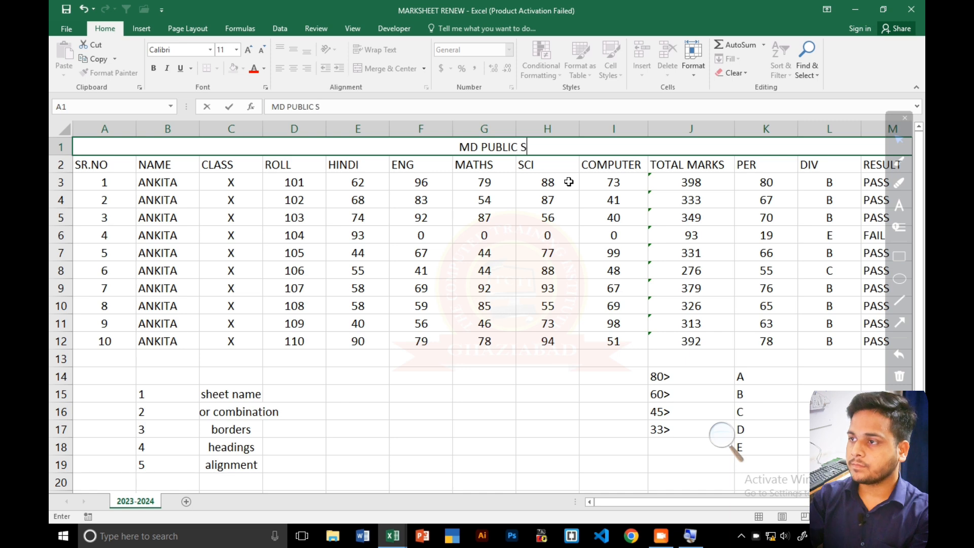
{"action": "type", "text": "CHOOL"}
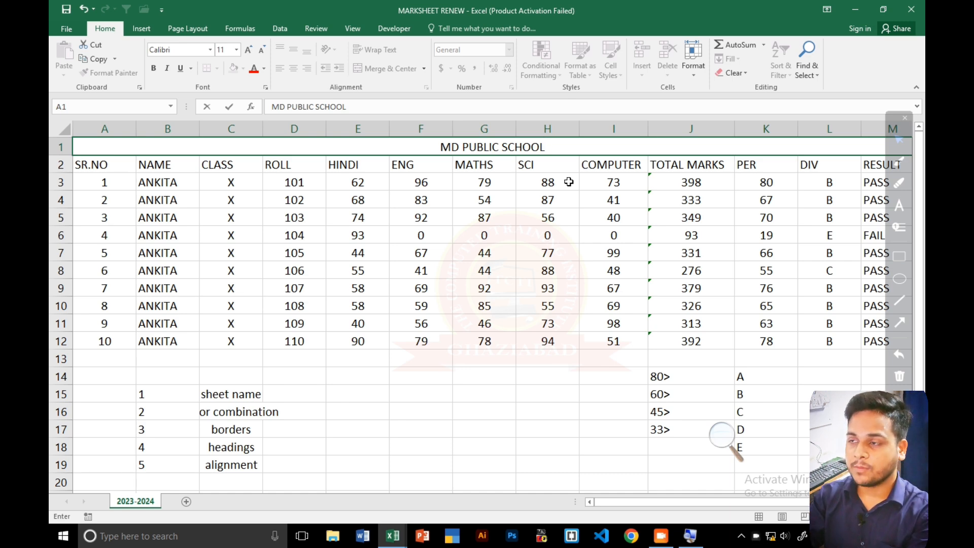
{"action": "type", "text": "D"}
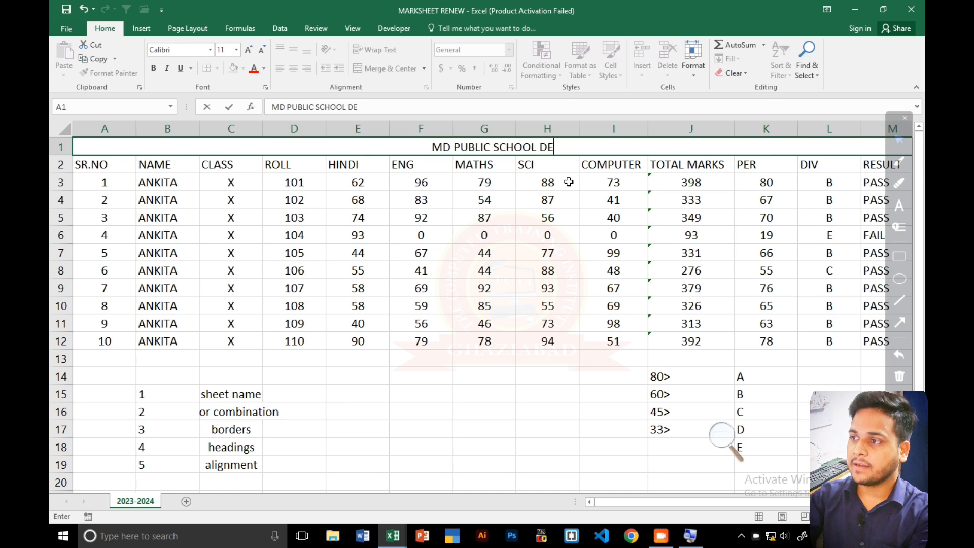
{"action": "key", "text": "BackSpace"}
{"action": "key", "text": "Return"}
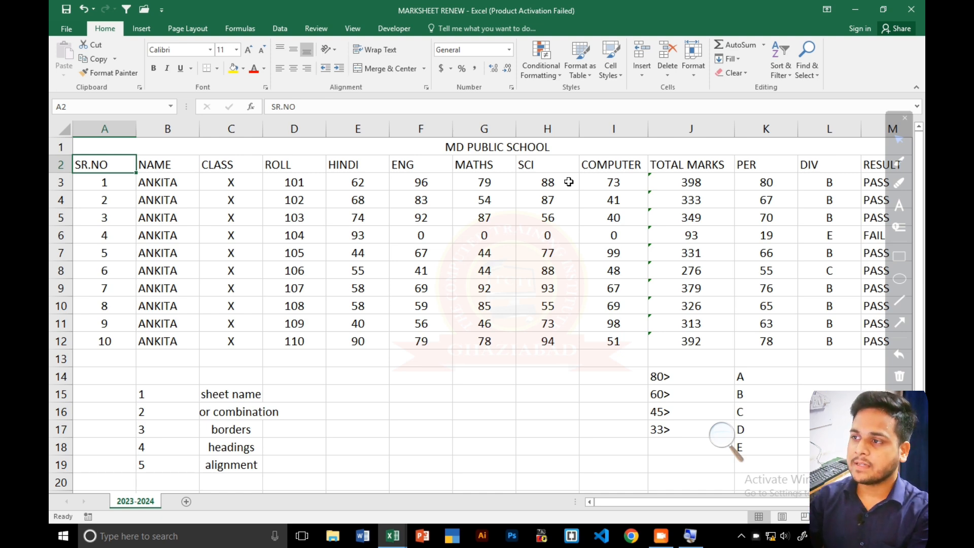
- Add a second line reading MAYUR VIHAR,DELHI below the school name inside the merged heading cell A1
{"action": "key", "text": "Up"}
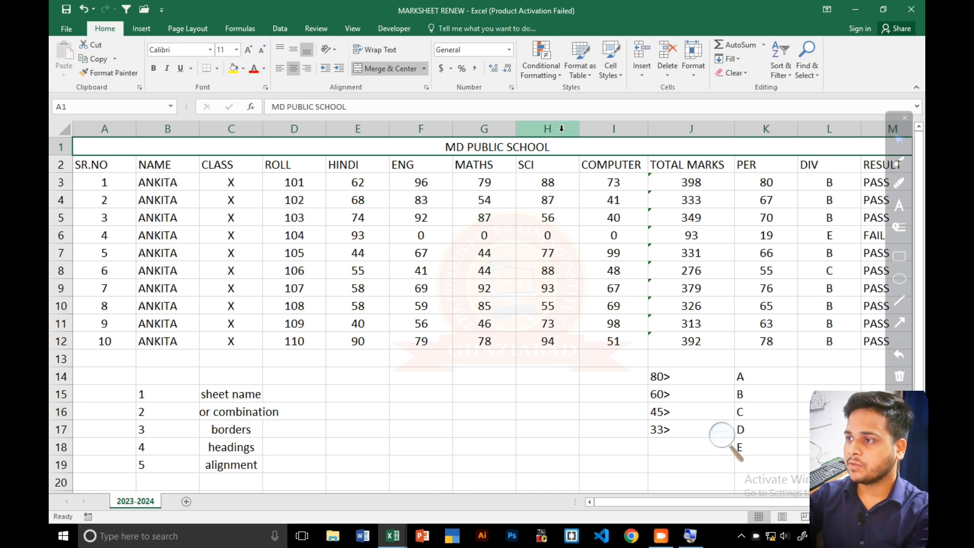
{"action": "double_click", "coordinate": [553, 150]}
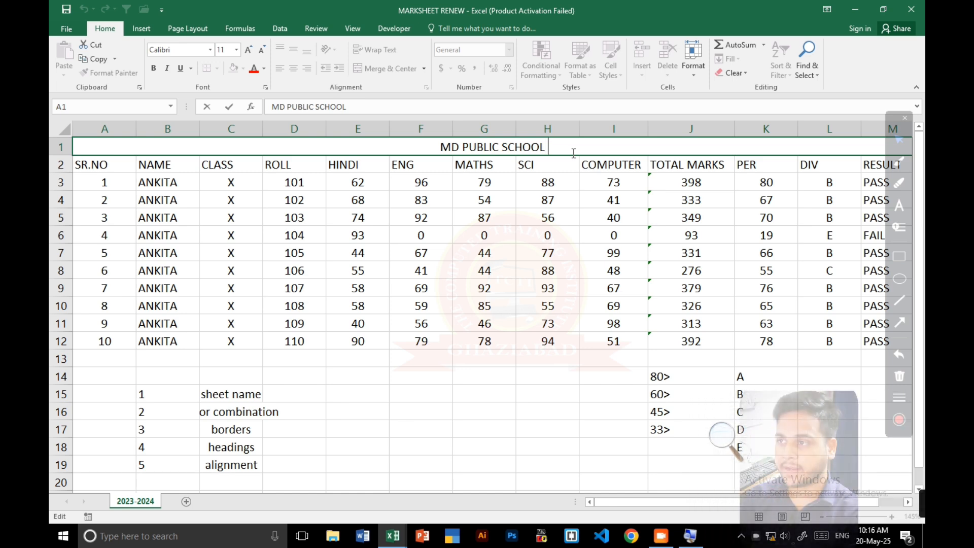
{"action": "key", "text": "alt+Return"}
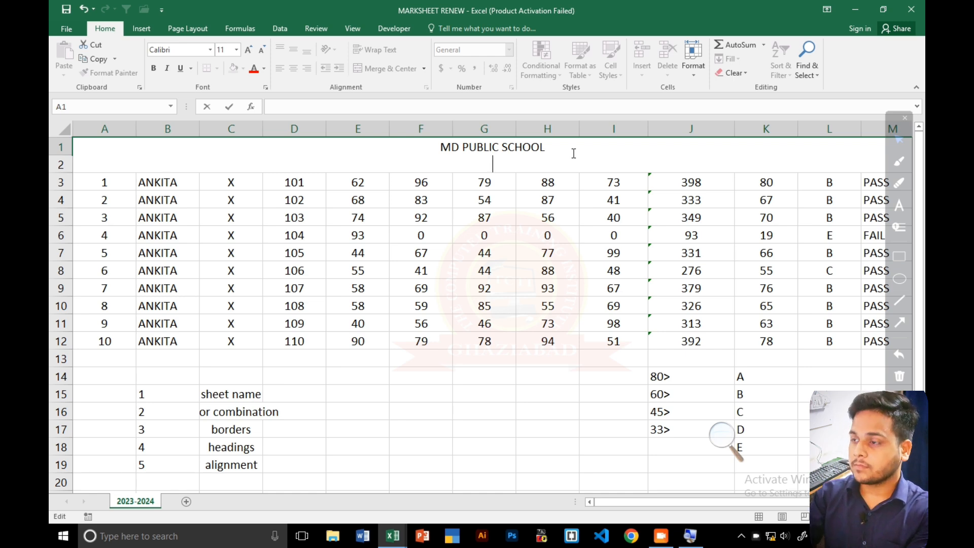
{"action": "type", "text": "N"}
{"action": "type", "text": "MAY"}
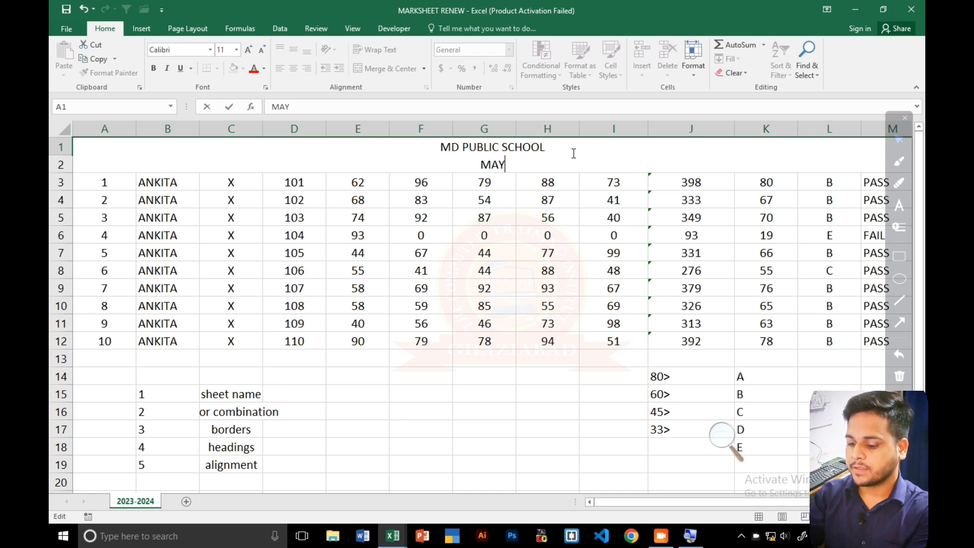
{"action": "type", "text": "UR VIHAR"}
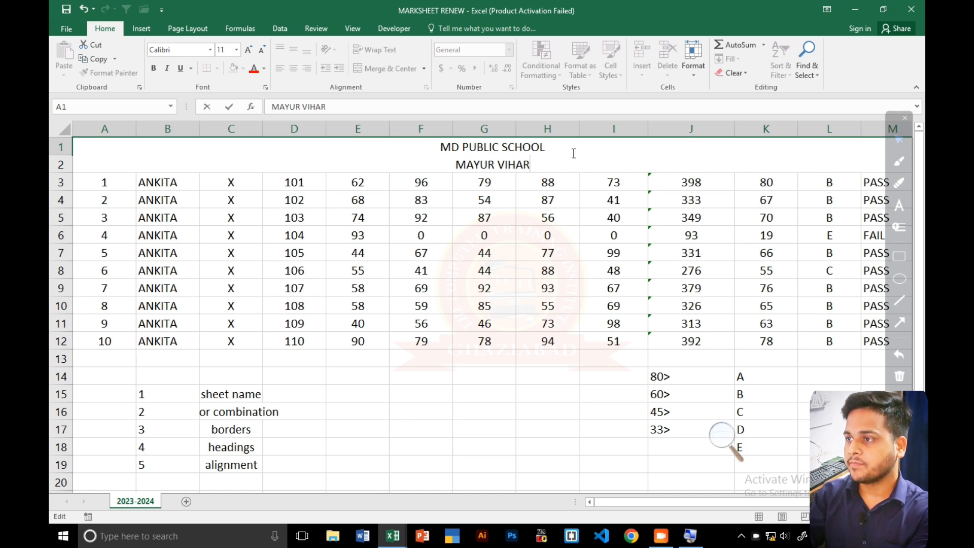
{"action": "type", "text": ",DELHI"}
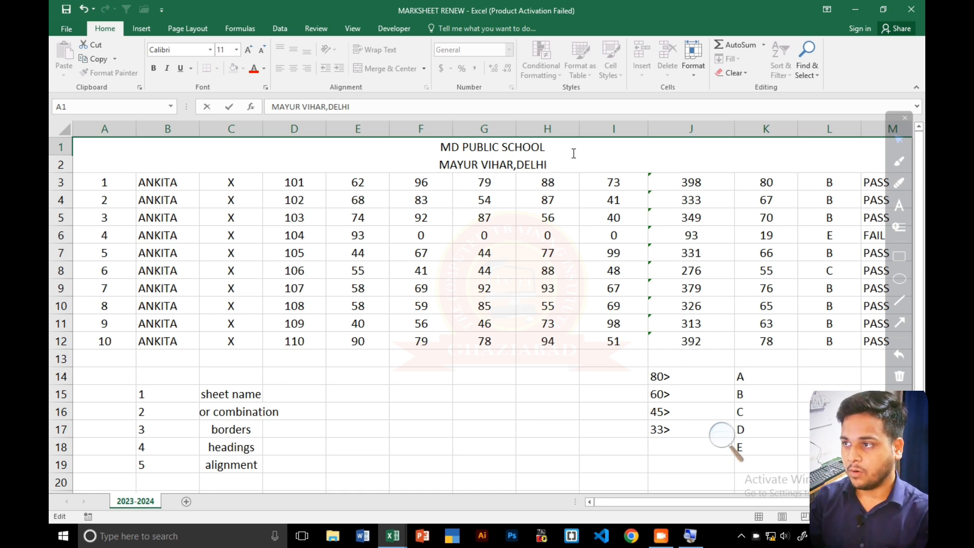
- Add a third line reading SESSION to the heading in A1 and commit the entry
{"action": "key", "text": "alt+Return"}
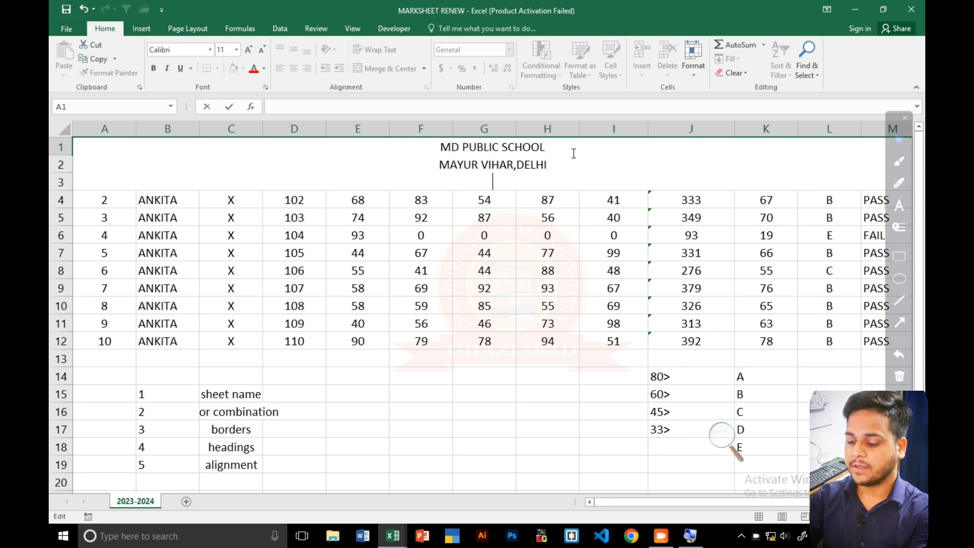
{"action": "type", "text": "SESSIO"}
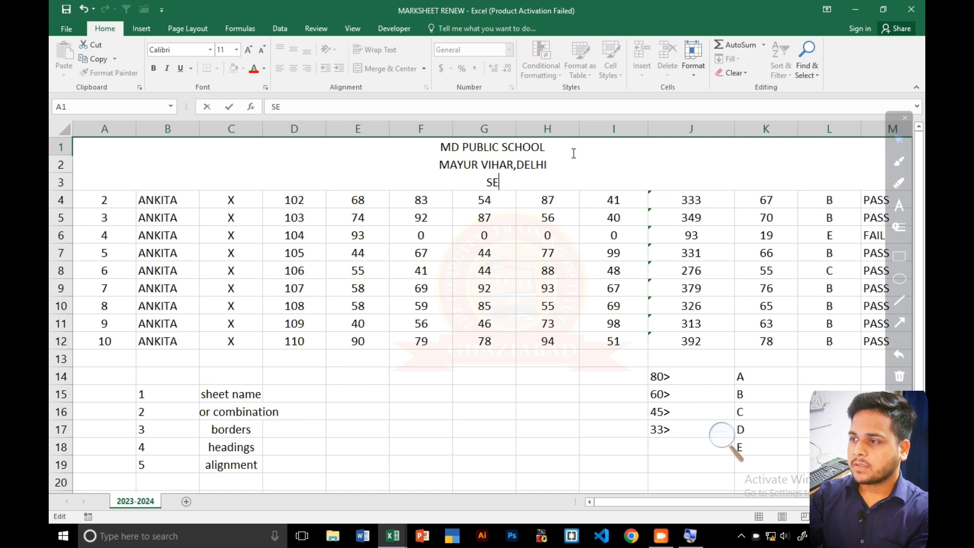
{"action": "key", "text": "BackSpace"}
{"action": "key", "text": "BackSpace"}
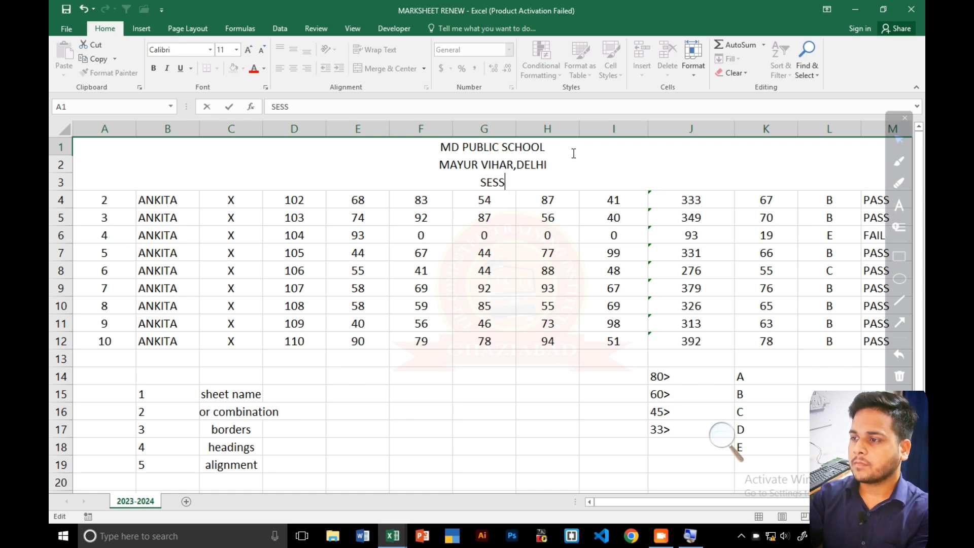
{"action": "type", "text": "ION"}
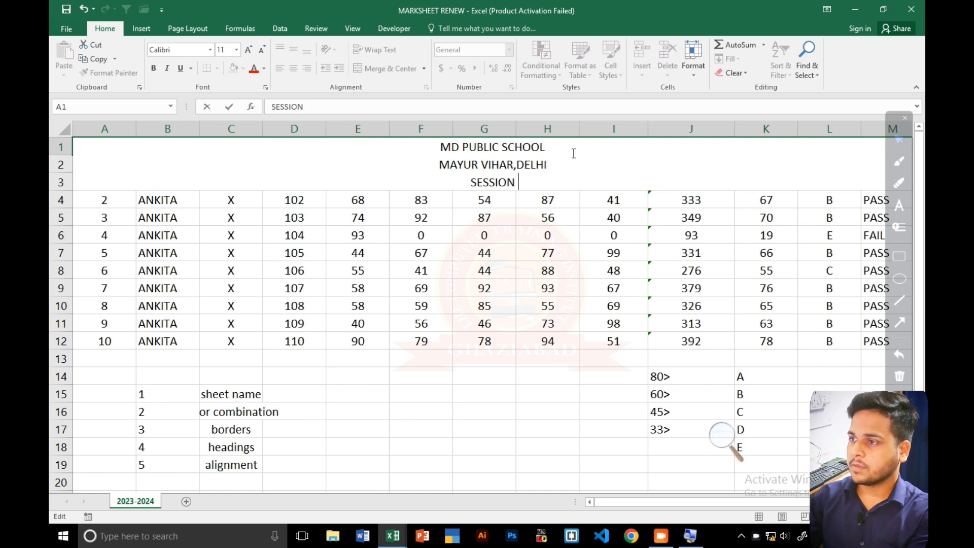
{"action": "key", "text": "Return"}
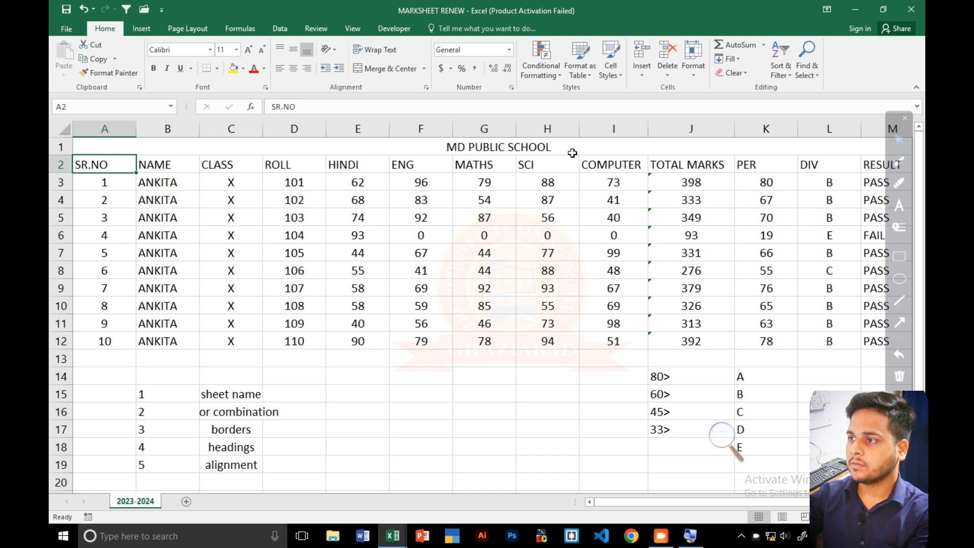
- Complete the heading's third line in A1 with the years, so that it reads SESSION 2023-2024
{"action": "double_click", "coordinate": [573, 153]}
{"action": "double_click", "coordinate": [574, 153]}
{"action": "left_click", "coordinate": [546, 143]}
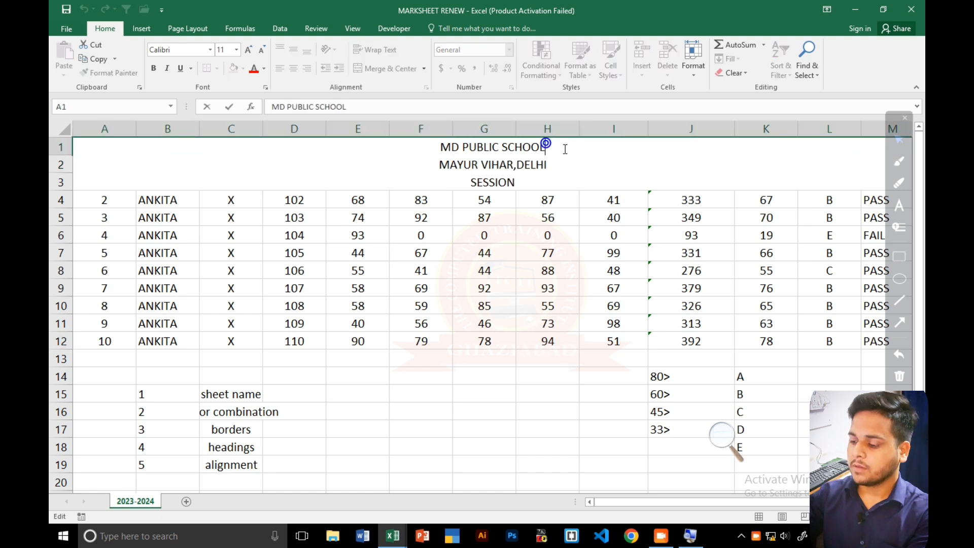
{"action": "left_click", "coordinate": [523, 182]}
{"action": "type", "text": "20"}
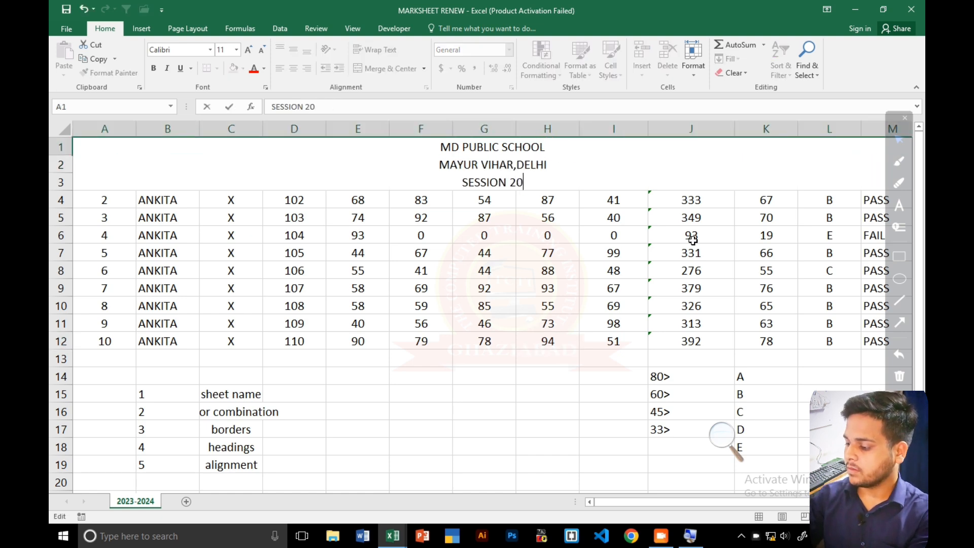
{"action": "type", "text": "23-"}
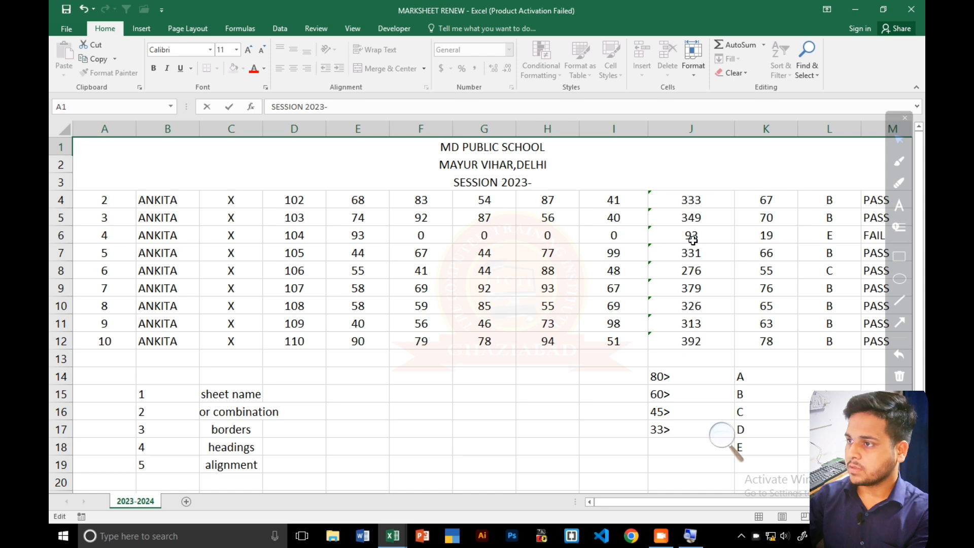
{"action": "type", "text": "2024"}
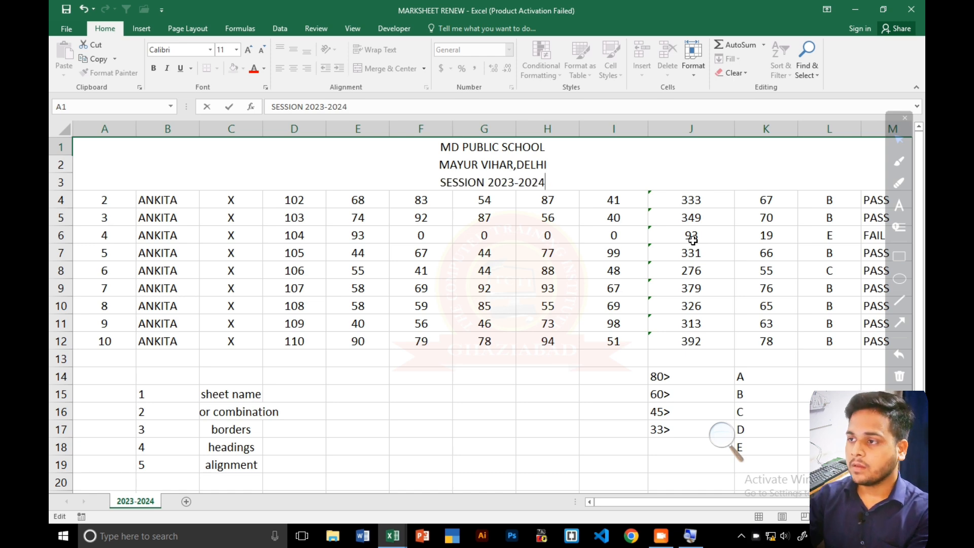
{"action": "key", "text": "Return"}
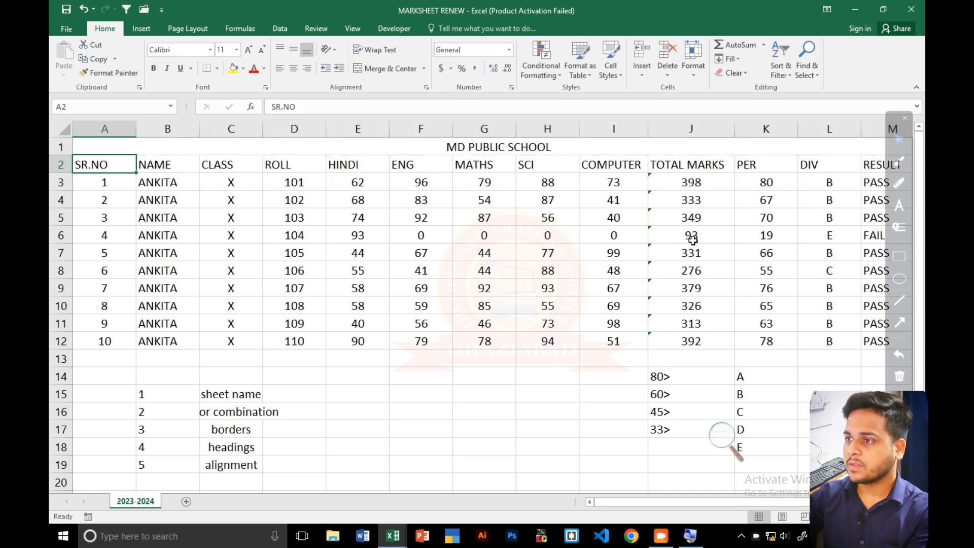
- Increase the height of row 1 to fit all three lines of the school heading
{"action": "left_click", "coordinate": [542, 148]}
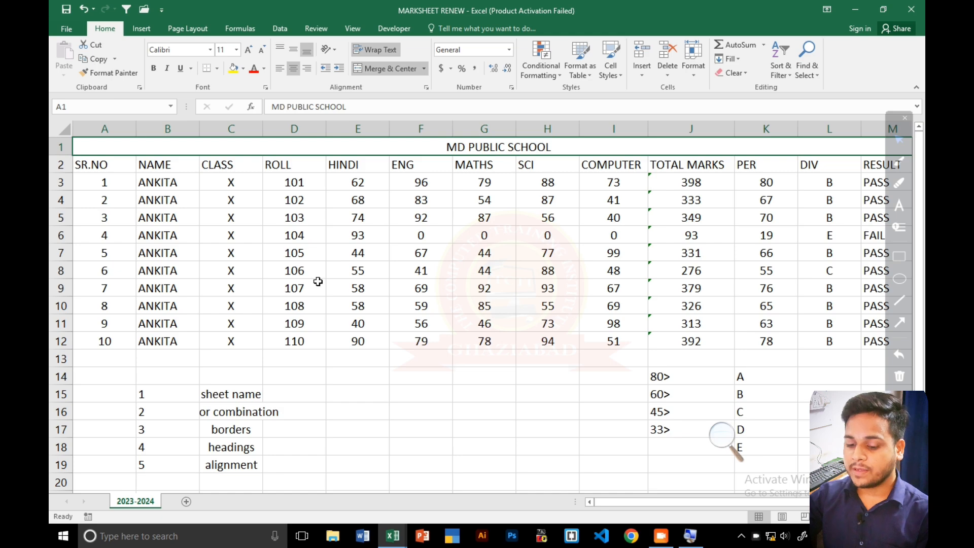
{"action": "scroll", "coordinate": [542, 163], "scroll_direction": "up", "scroll_amount": 3}
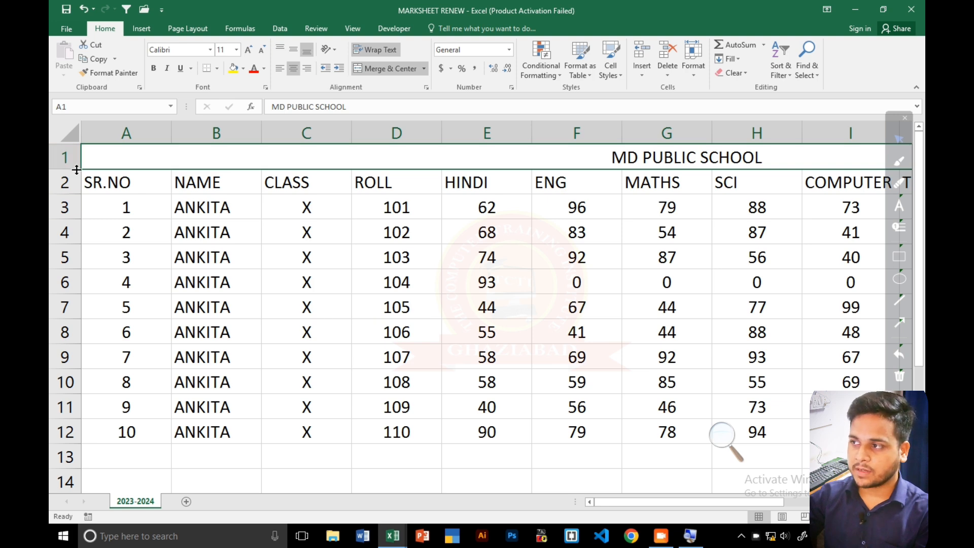
{"action": "left_click_drag", "start_coordinate": [76, 170], "coordinate": [75, 222]}
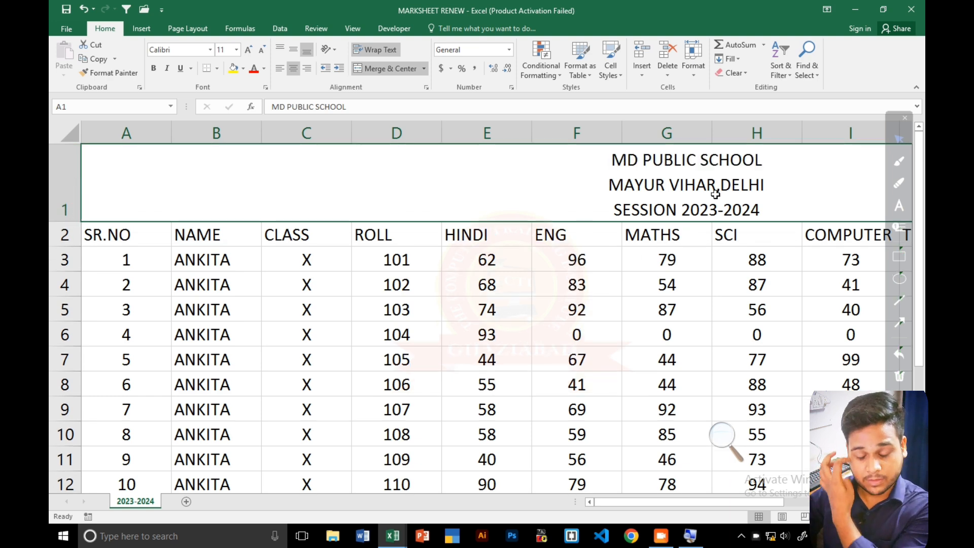
- Make the merged three-line school heading in A1 bold
{"action": "left_click", "coordinate": [677, 285]}
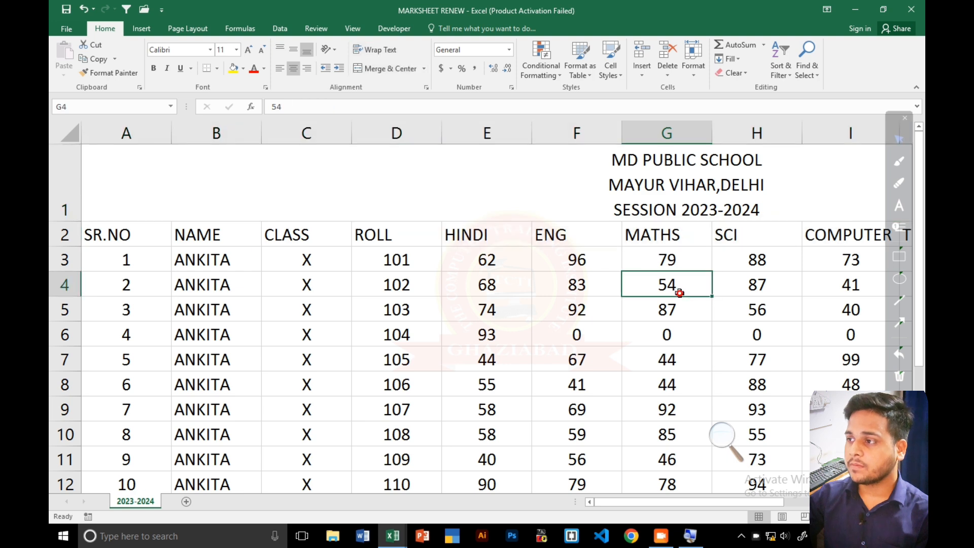
{"action": "left_click", "coordinate": [692, 181]}
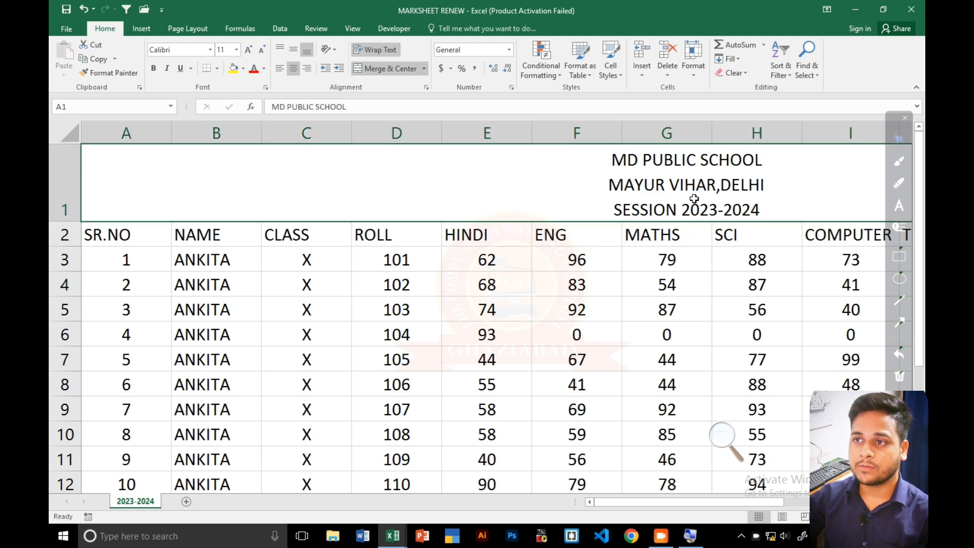
{"action": "left_click", "coordinate": [155, 72]}
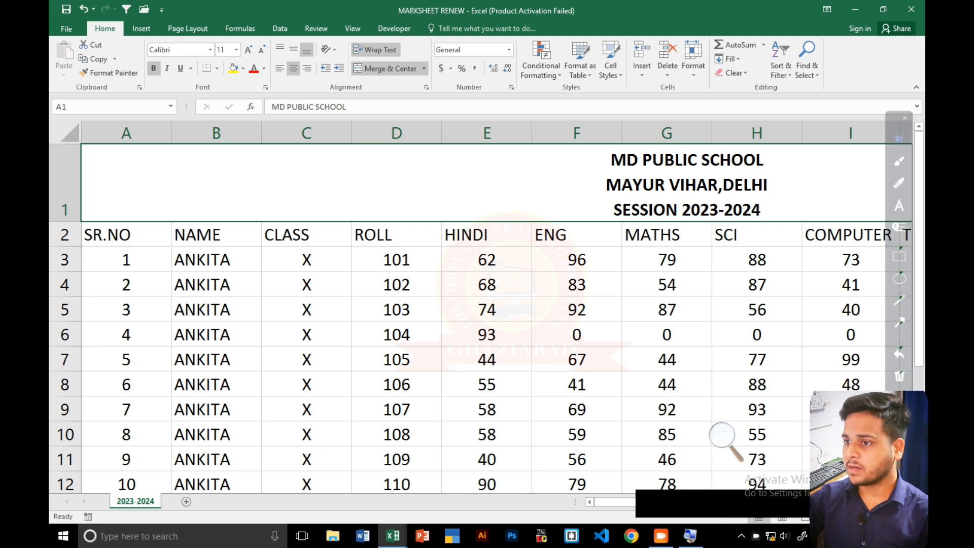
- Enter the note WRAP TEXT WITH IN ROW= in cell E15, beside the list of formatting points
{"action": "scroll", "coordinate": [337, 311], "scroll_direction": "down", "scroll_amount": 4}
{"action": "left_click", "coordinate": [464, 231]}
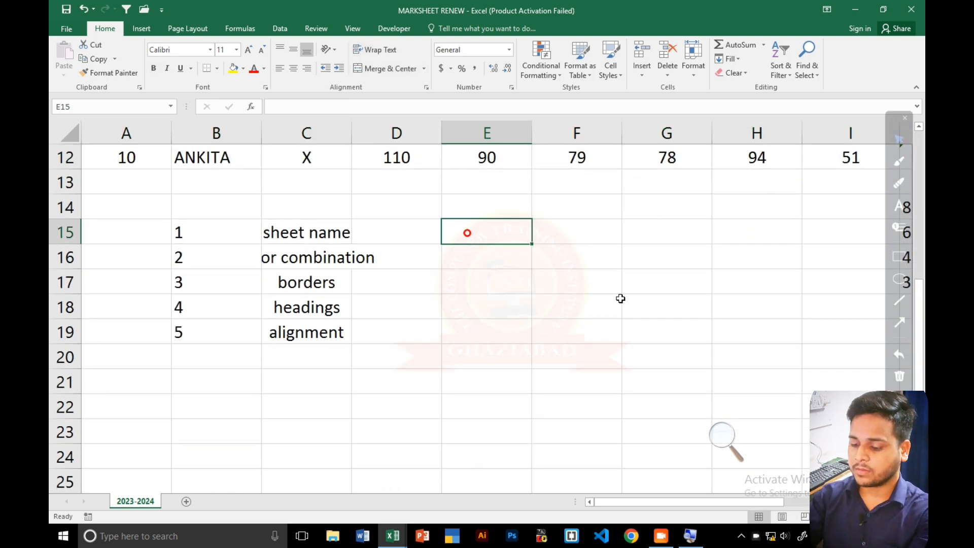
{"action": "type", "text": "WRAPT E"}
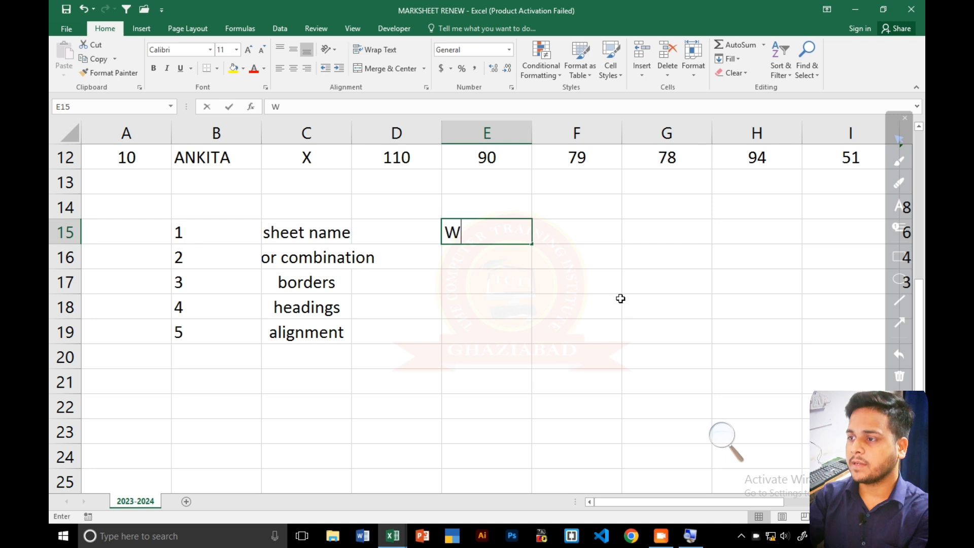
{"action": "key", "text": "BackSpace"}
{"action": "key", "text": "BackSpace"}
{"action": "key", "text": "BackSpace"}
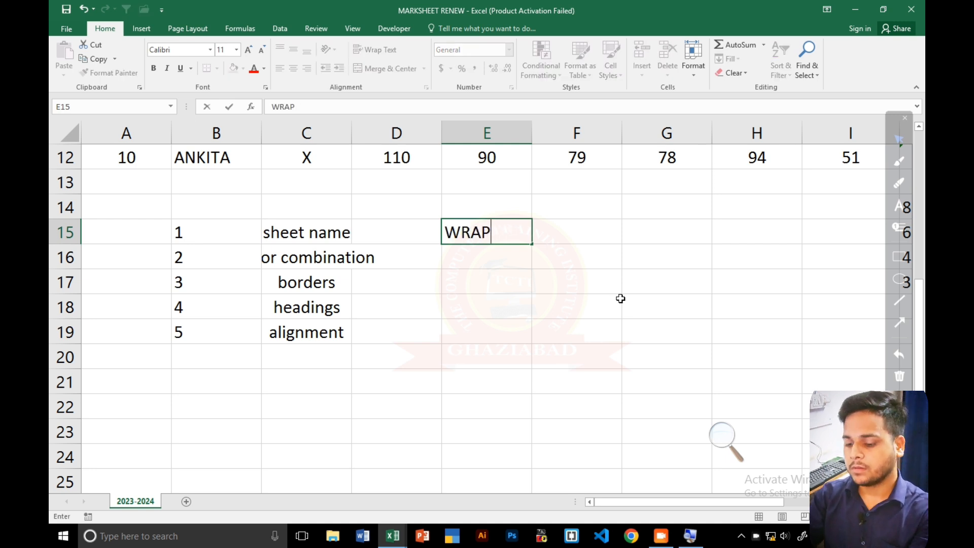
{"action": "type", "text": "TEXT "}
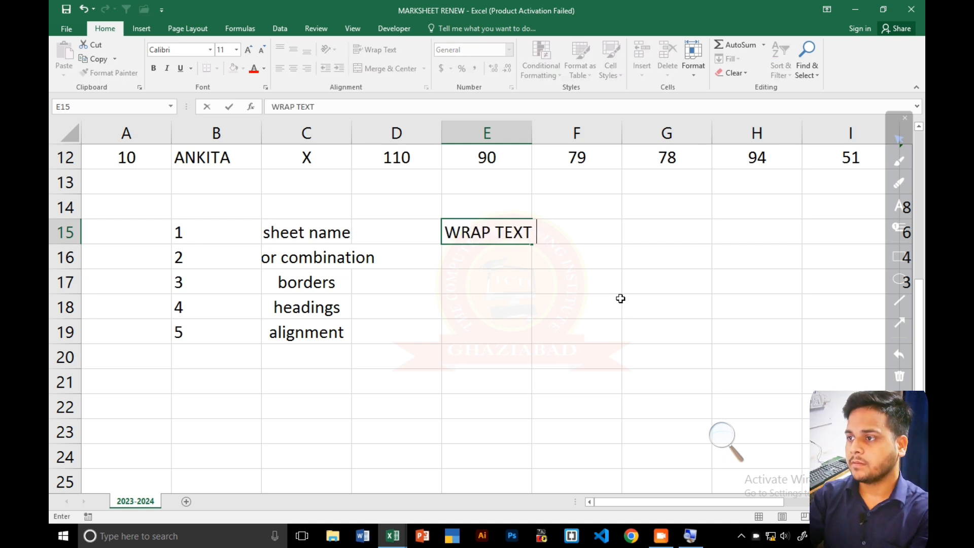
{"action": "type", "text": "WI"}
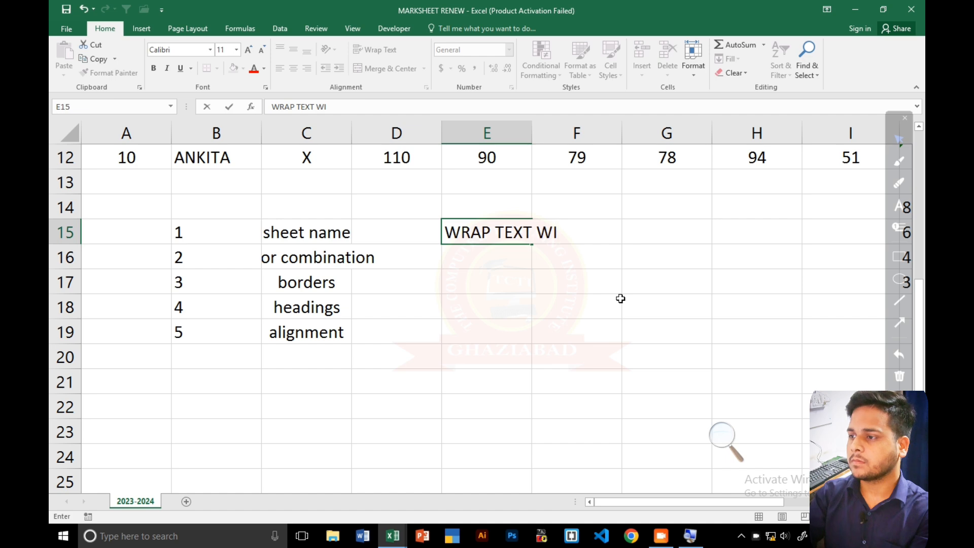
{"action": "type", "text": "HIN"}
{"action": "key", "text": "BackSpace"}
{"action": "key", "text": "BackSpace"}
{"action": "key", "text": "BackSpace"}
{"action": "key", "text": "BackSpace"}
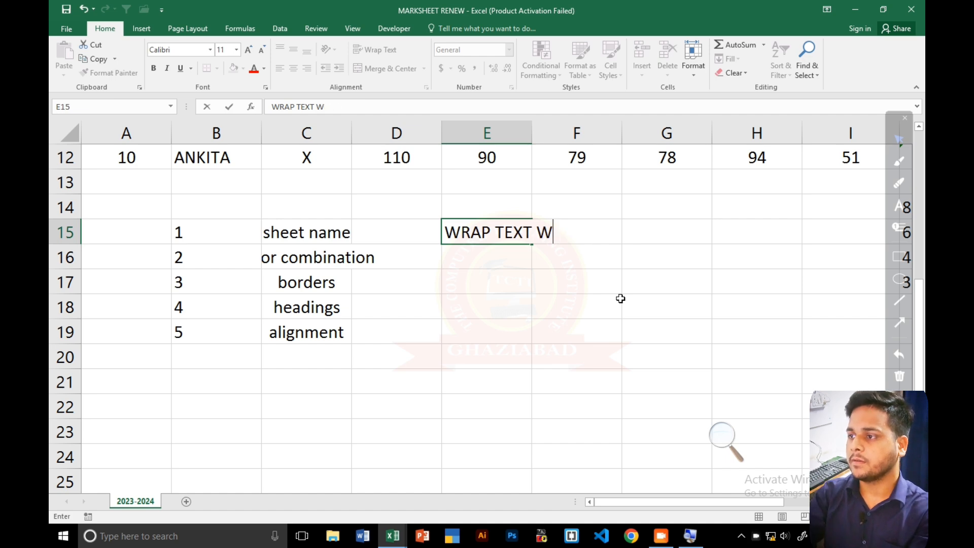
{"action": "type", "text": "T"}
{"action": "key", "text": "BackSpace"}
{"action": "type", "text": "ITH IN "}
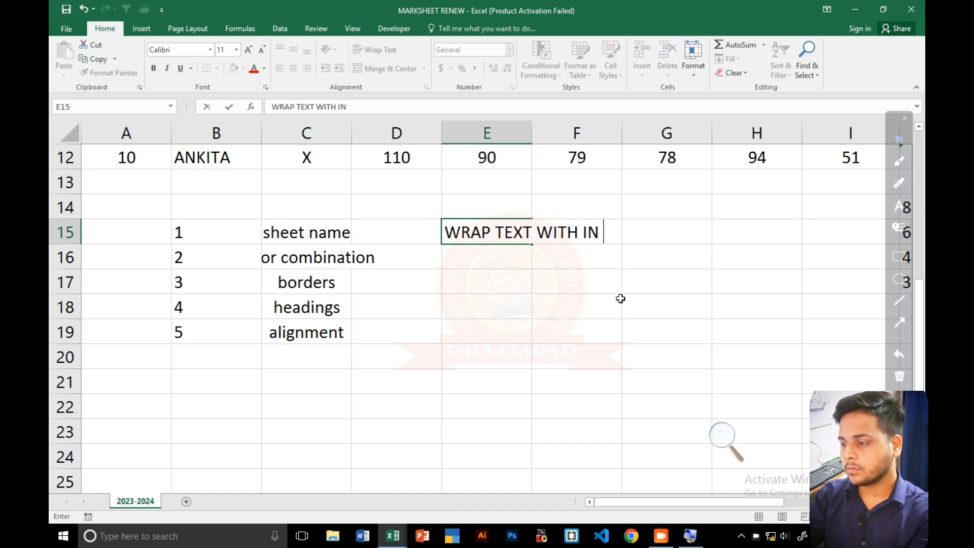
{"action": "type", "text": "ROW"}
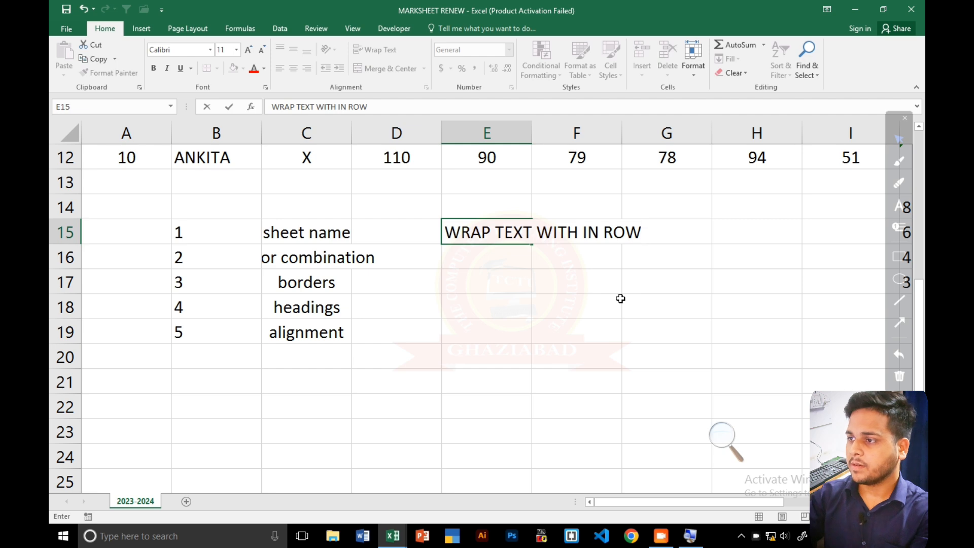
{"action": "type", "text": "="}
{"action": "key", "text": "Return"}
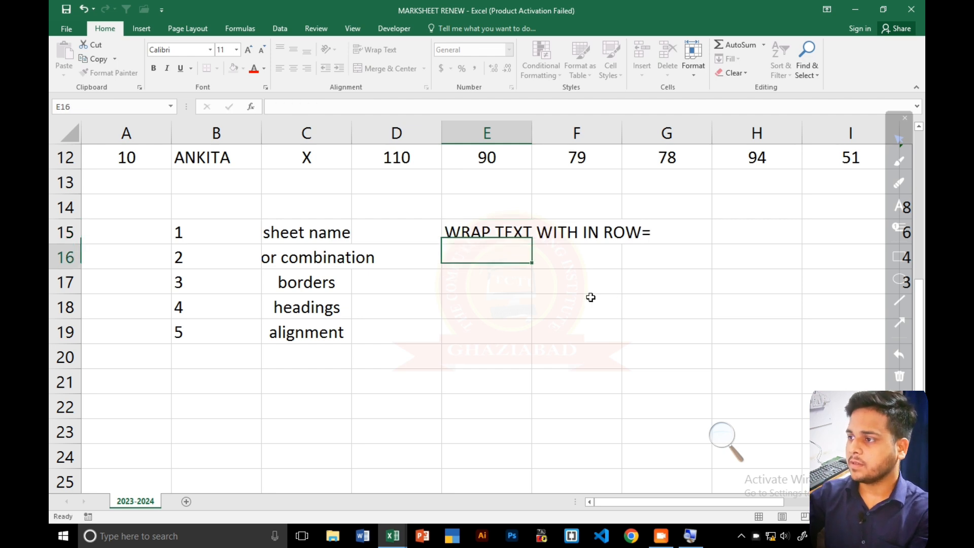
- Enter the text ALT+ENTER in cell H15 to complete the wrap text note
{"action": "left_click", "coordinate": [744, 232]}
{"action": "type", "text": "ALT"}
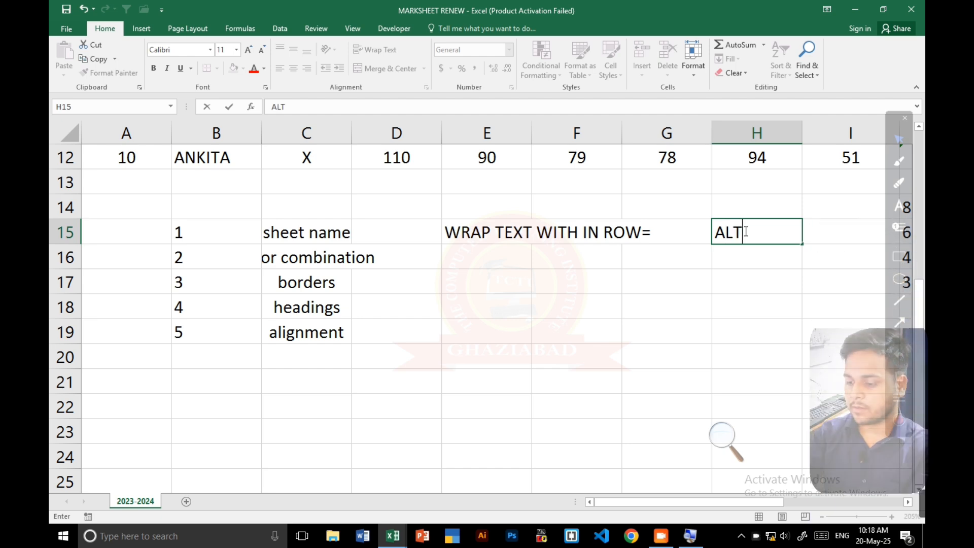
{"action": "type", "text": "+ENTER"}
{"action": "key", "text": "Return"}
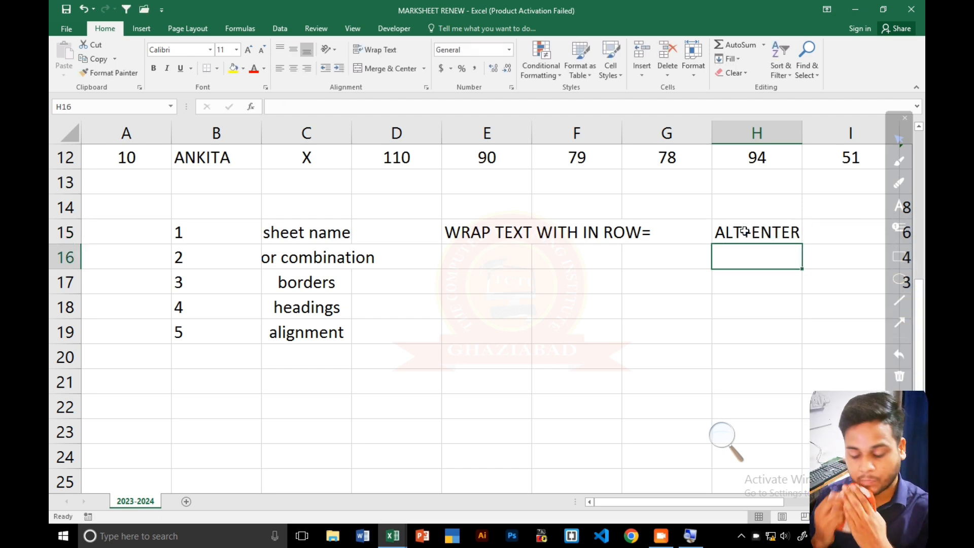
{"action": "key", "text": "Up"}
{"action": "key", "text": "Up"}
{"action": "key", "text": "Up"}
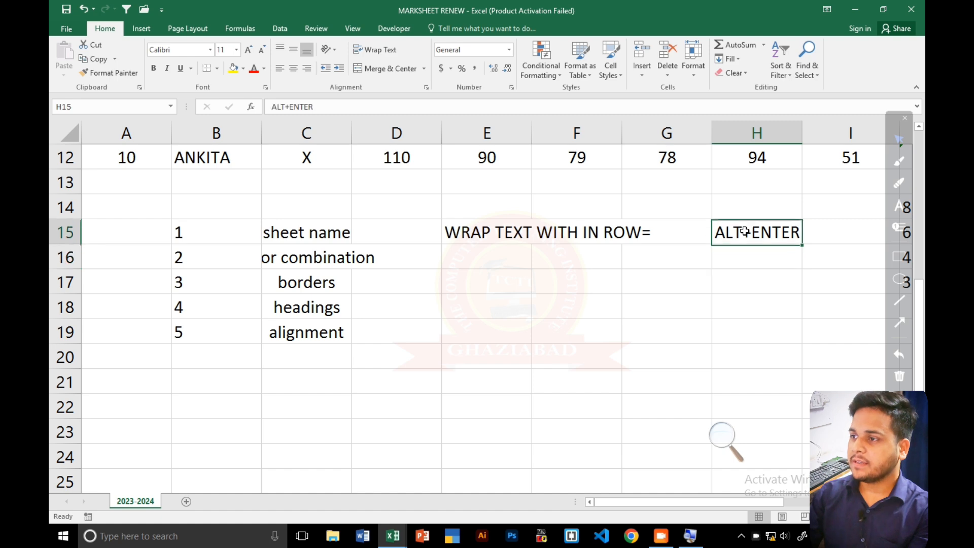
- Fill the merged school heading in A1 with the standard orange color
{"action": "key", "text": "ctrl+Home"}
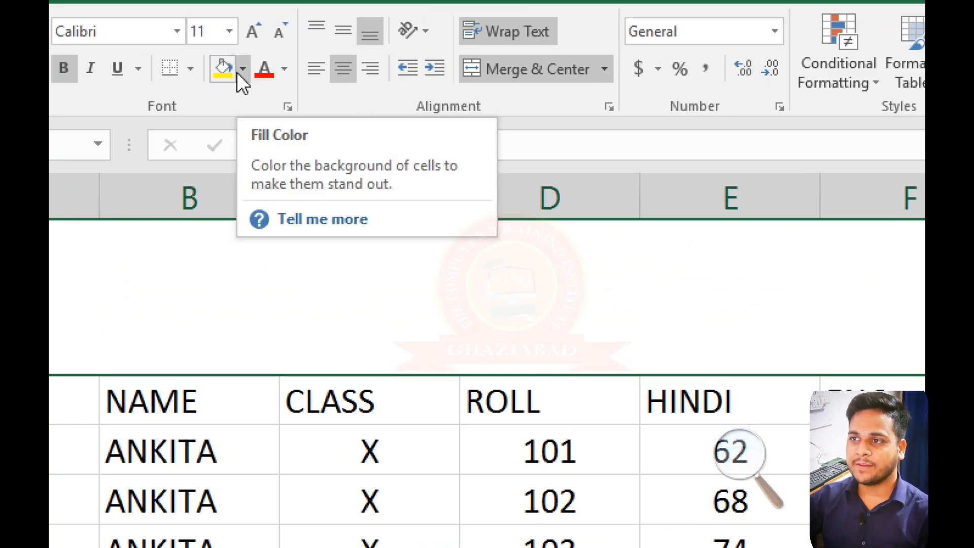
{"action": "left_click", "coordinate": [242, 74]}
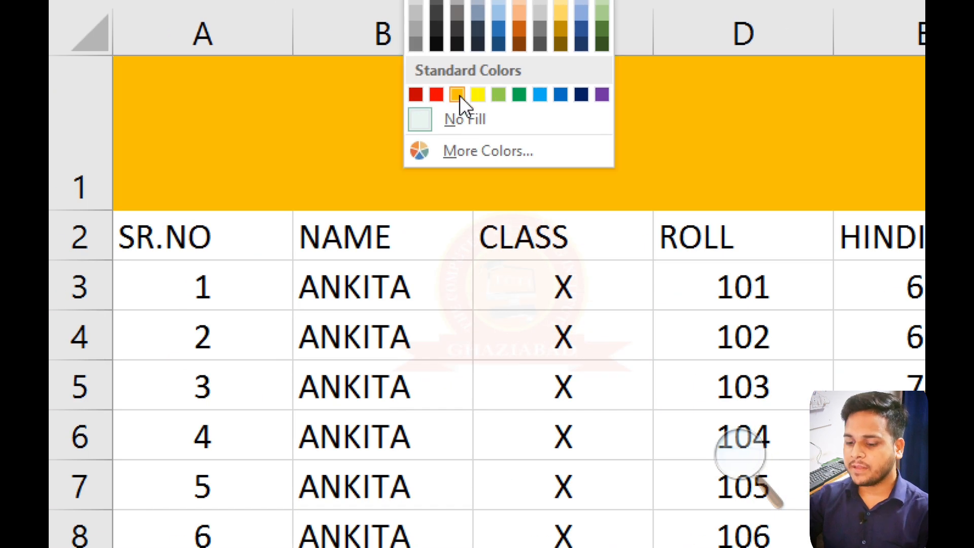
{"action": "left_click", "coordinate": [458, 95]}
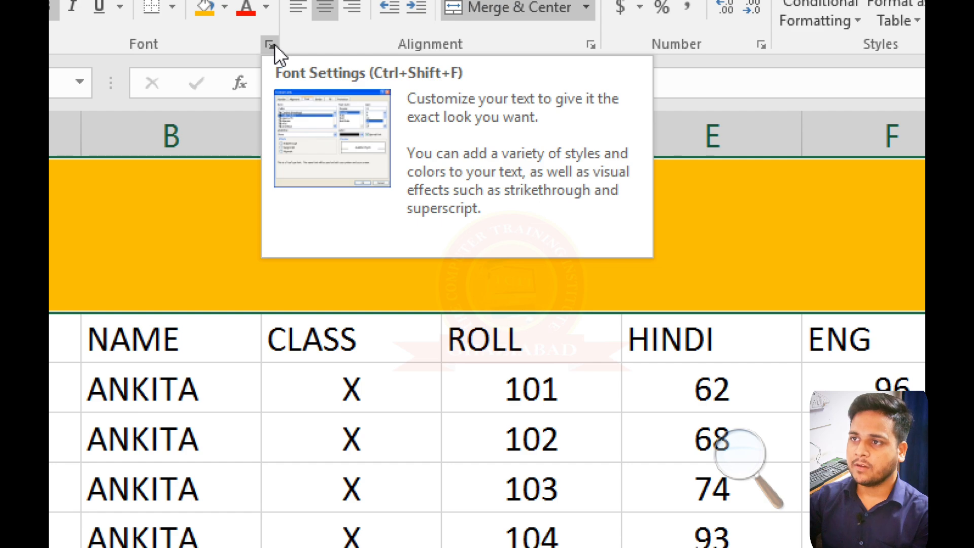
- Apply a horizontal two-color gradient fill to the heading in A1, with yellow as Color 1 and orange as Color 2
{"action": "left_click", "coordinate": [272, 45]}
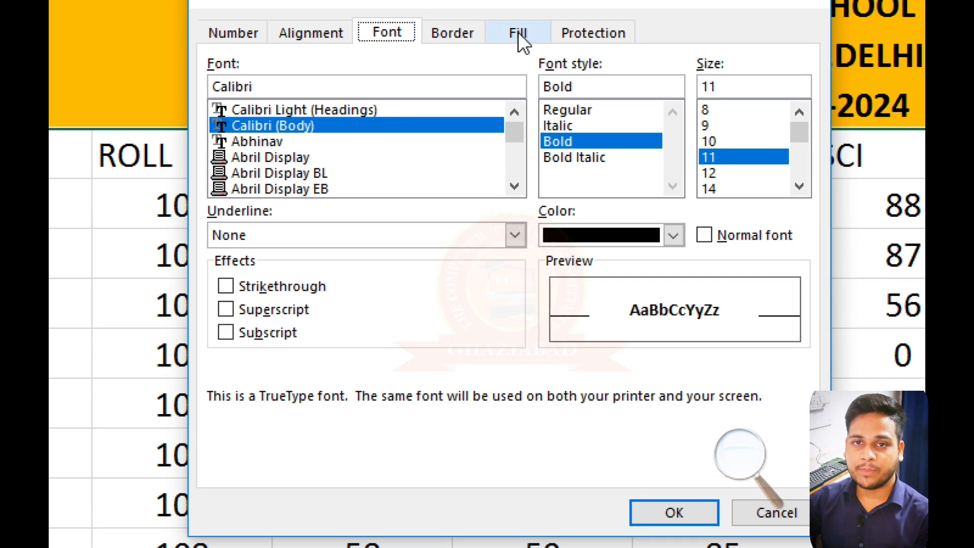
{"action": "left_click", "coordinate": [519, 32]}
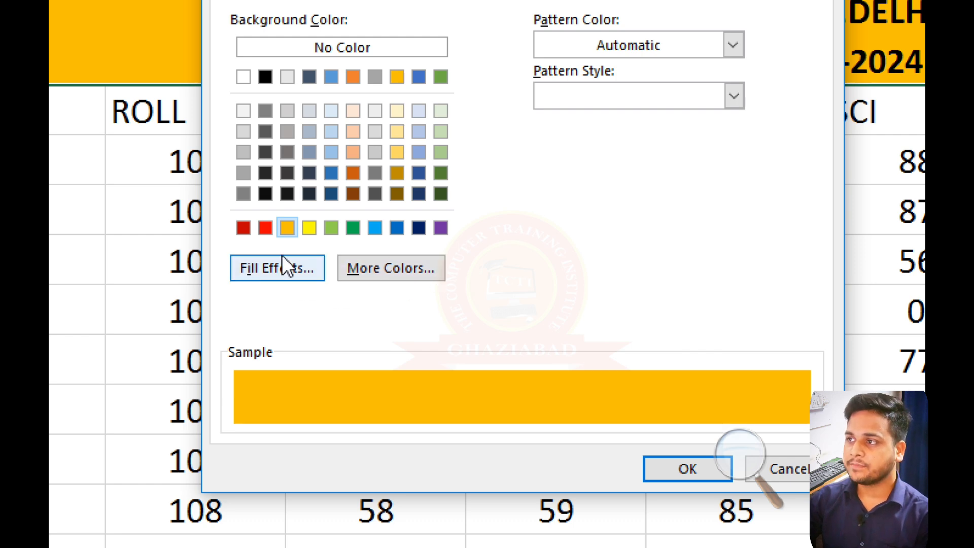
{"action": "left_click", "coordinate": [297, 263]}
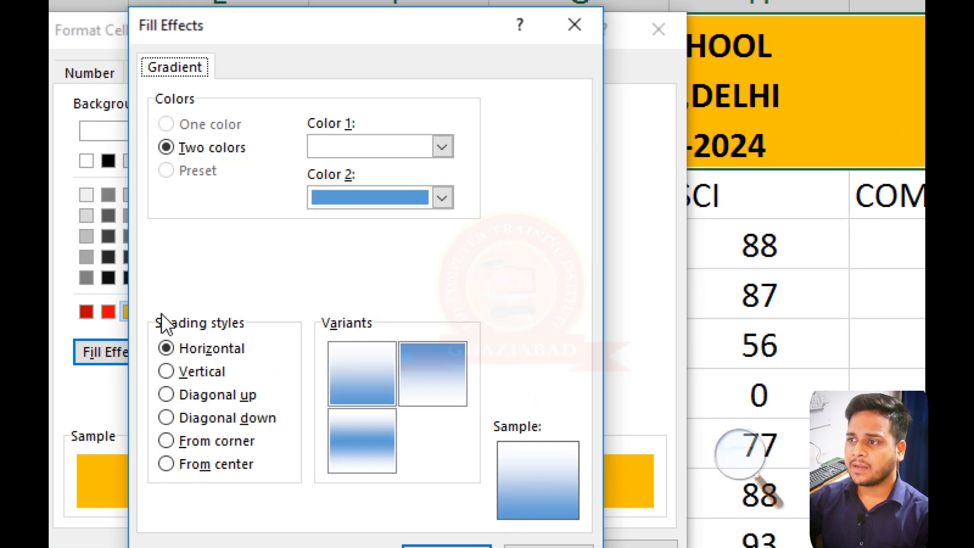
{"action": "left_click", "coordinate": [440, 147]}
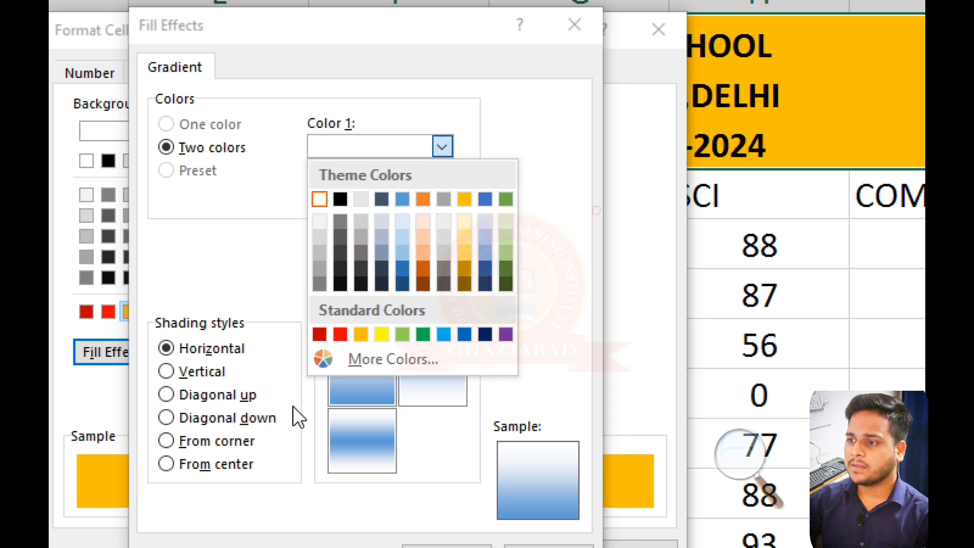
{"action": "left_click", "coordinate": [382, 335]}
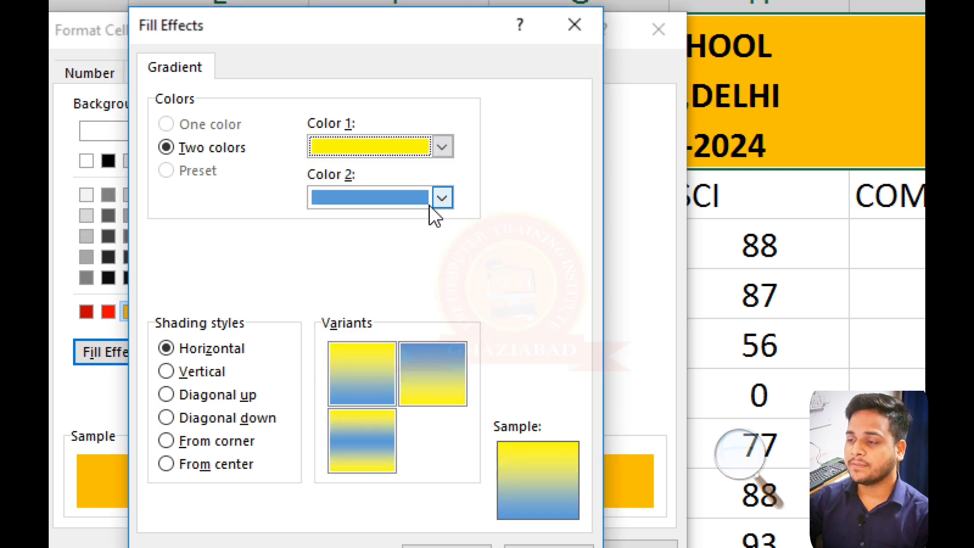
{"action": "left_click", "coordinate": [442, 197]}
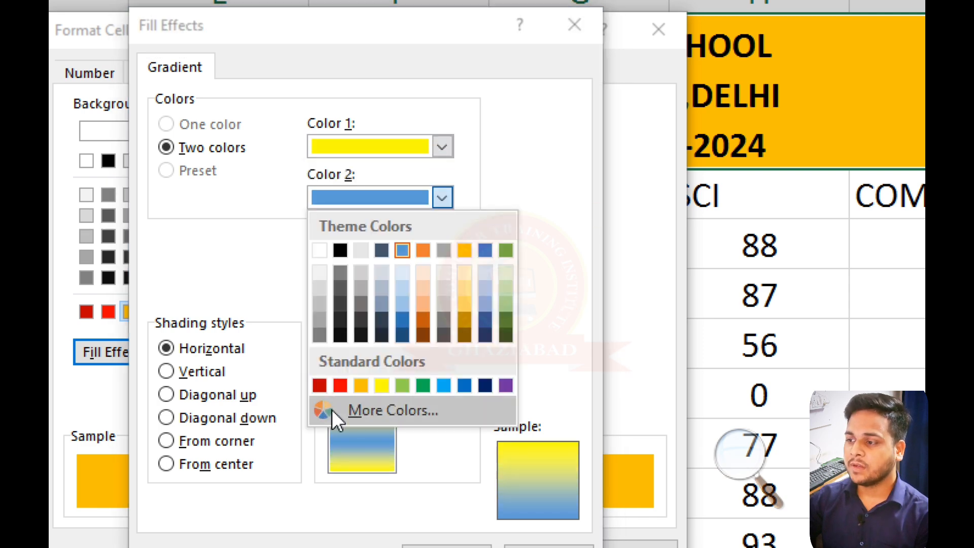
{"action": "left_click", "coordinate": [361, 385]}
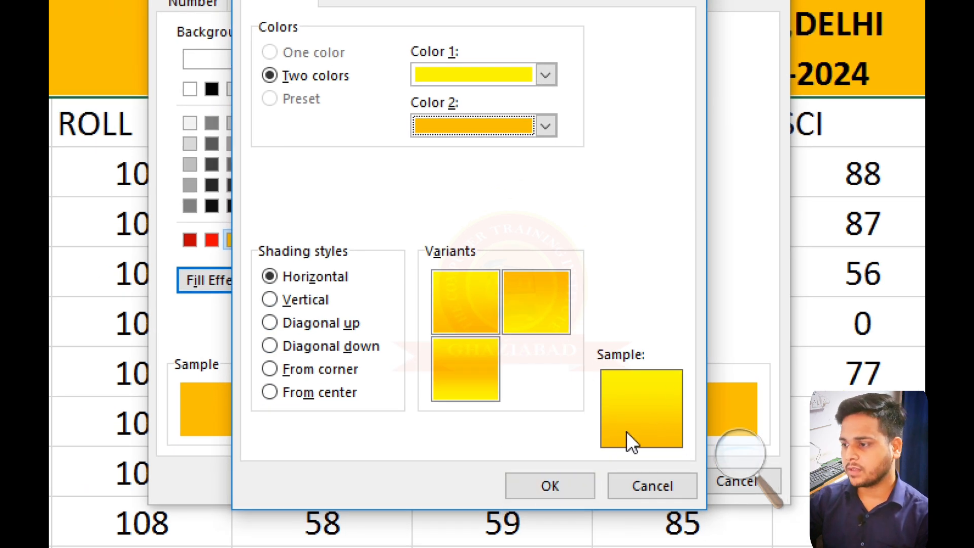
{"action": "left_click", "coordinate": [561, 486]}
{"action": "left_click", "coordinate": [632, 479]}
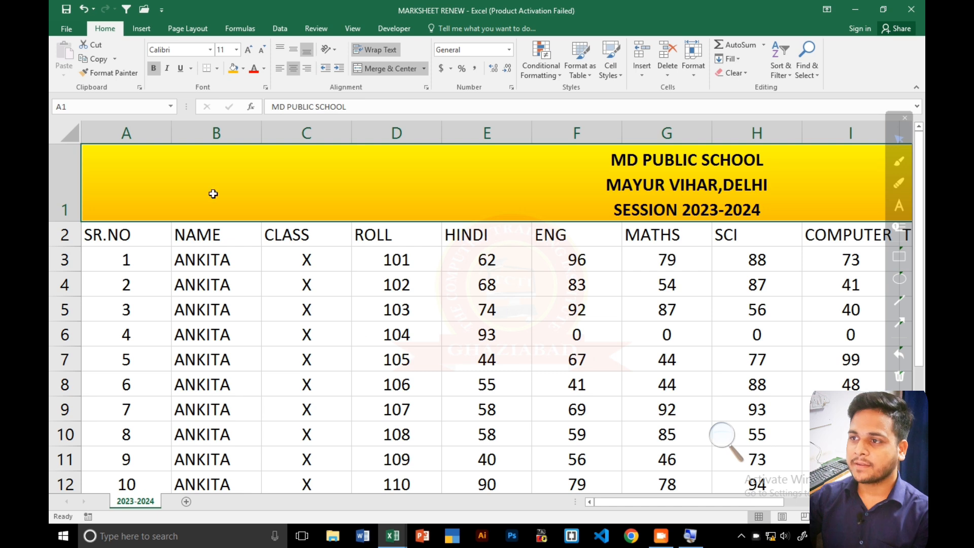
- Change the font color of the school heading in A1 to standard dark blue
{"action": "left_click", "coordinate": [329, 236]}
{"action": "left_click", "coordinate": [342, 170]}
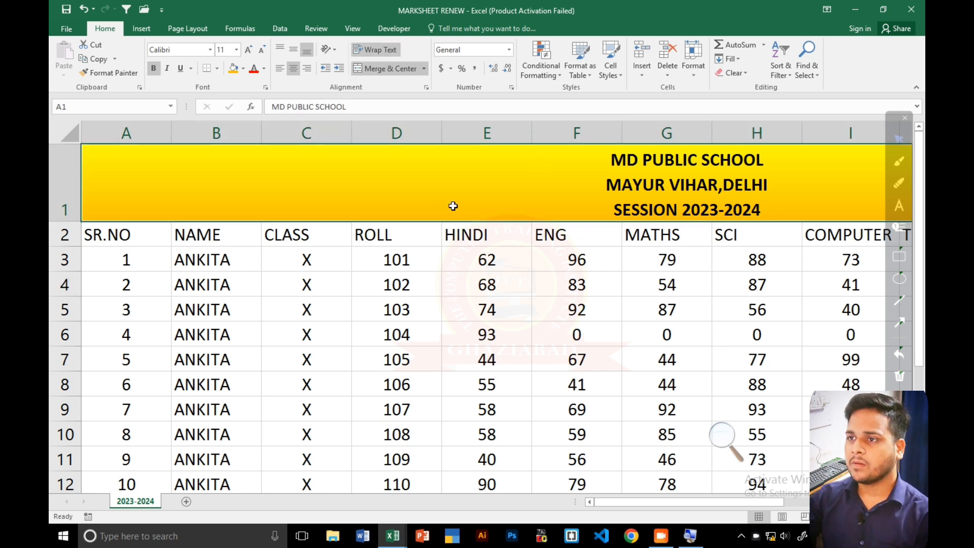
{"action": "left_click", "coordinate": [264, 68]}
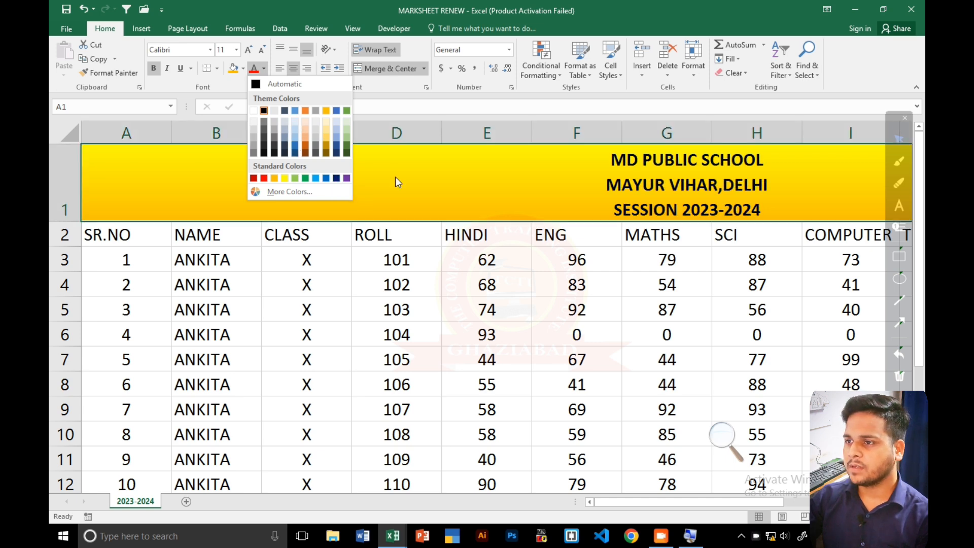
{"action": "left_click", "coordinate": [336, 179]}
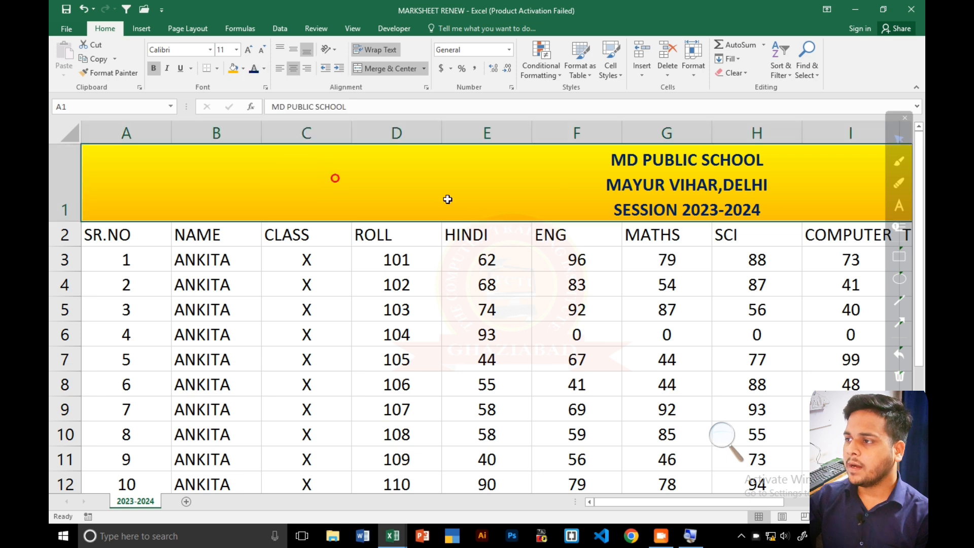
{"action": "left_click", "coordinate": [665, 254]}
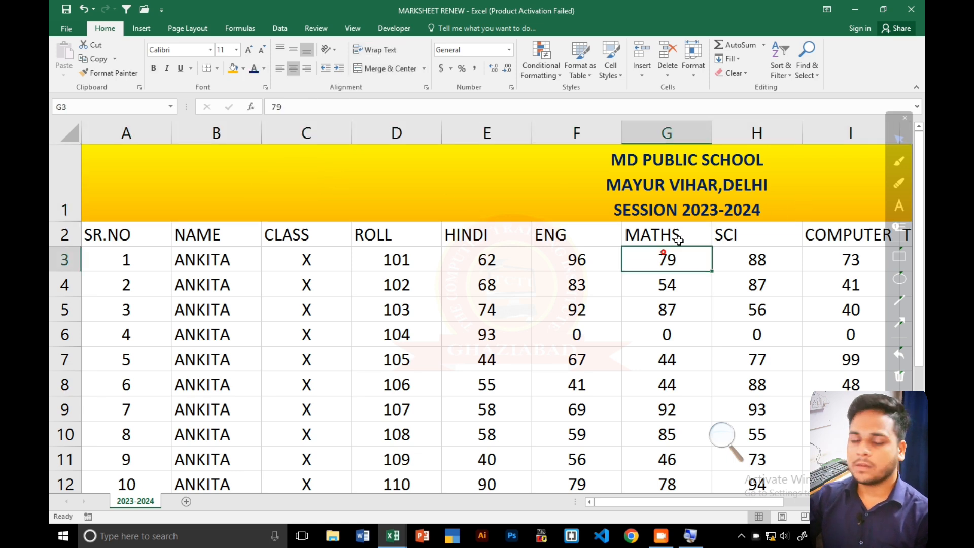
- Enlarge only the MD PUBLIC SCHOOL line of the heading in A1 to font size 18
{"action": "left_click", "coordinate": [712, 195]}
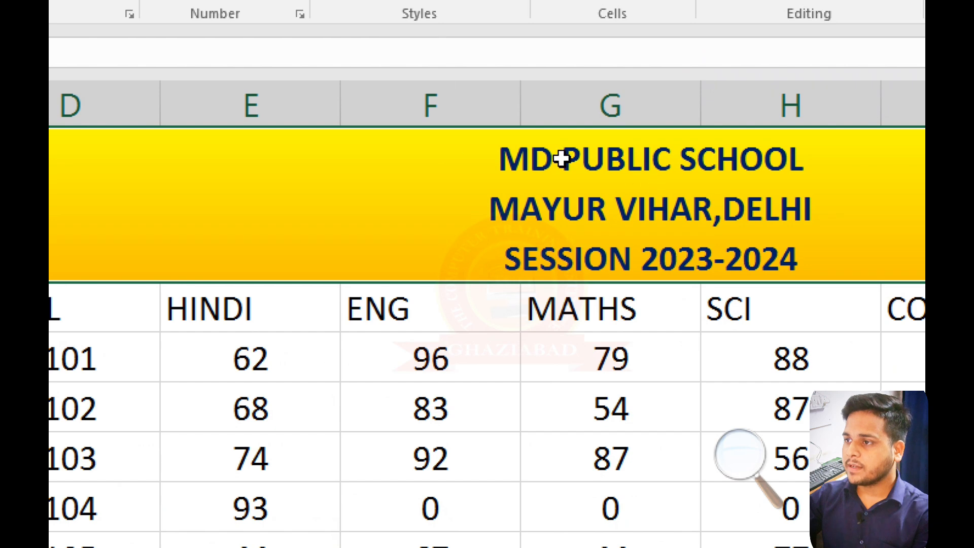
{"action": "double_click", "coordinate": [500, 158]}
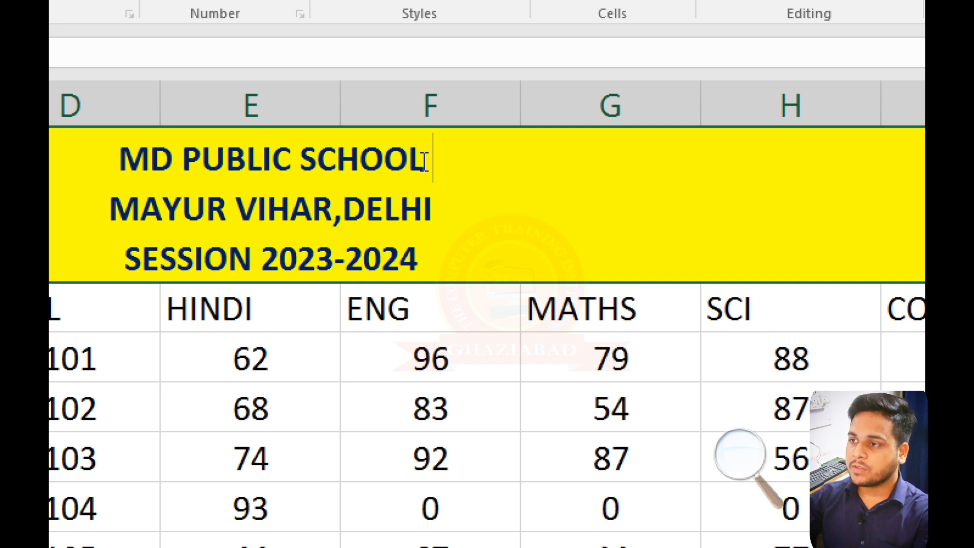
{"action": "left_click_drag", "start_coordinate": [426, 161], "coordinate": [132, 161]}
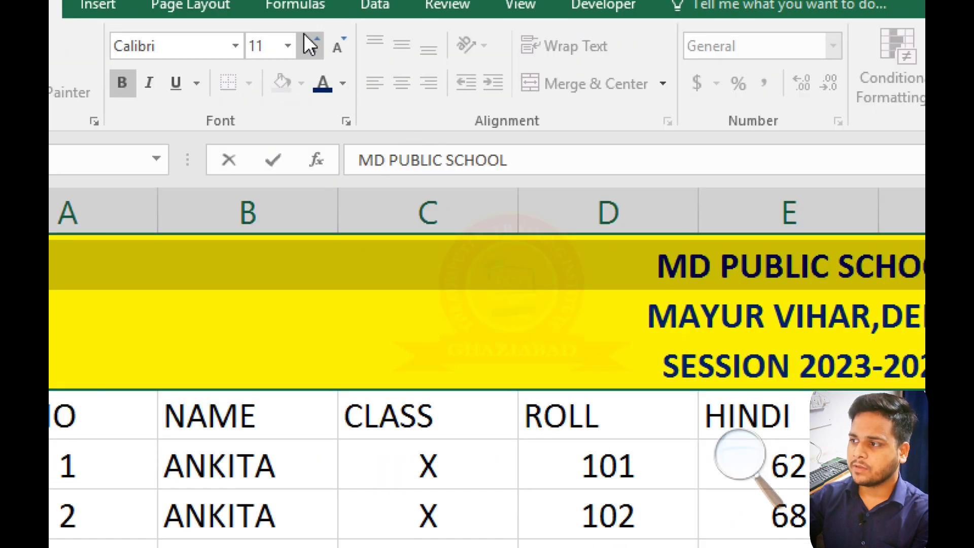
{"action": "left_click", "coordinate": [310, 46]}
{"action": "left_click", "coordinate": [310, 46]}
{"action": "left_click", "coordinate": [310, 46]}
{"action": "left_click", "coordinate": [310, 46]}
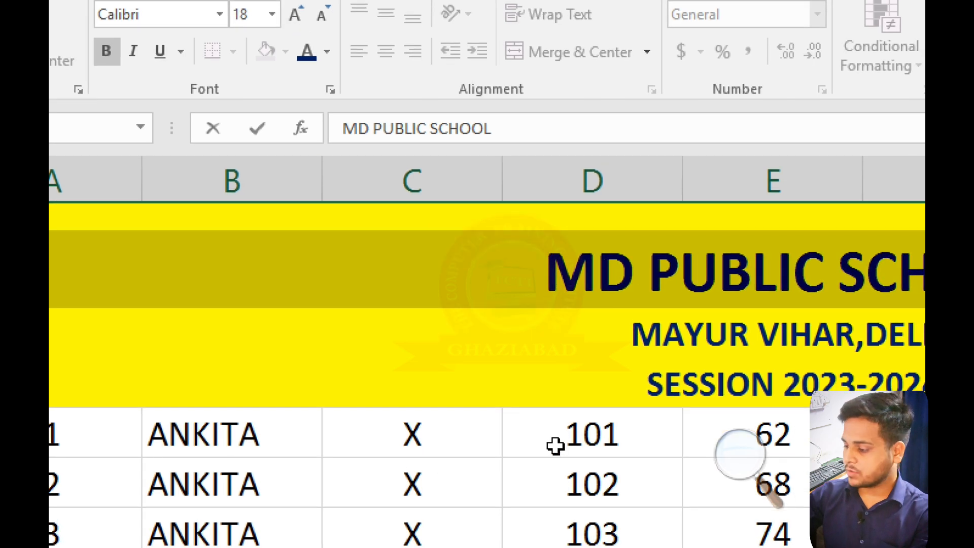
{"action": "left_click", "coordinate": [555, 431]}
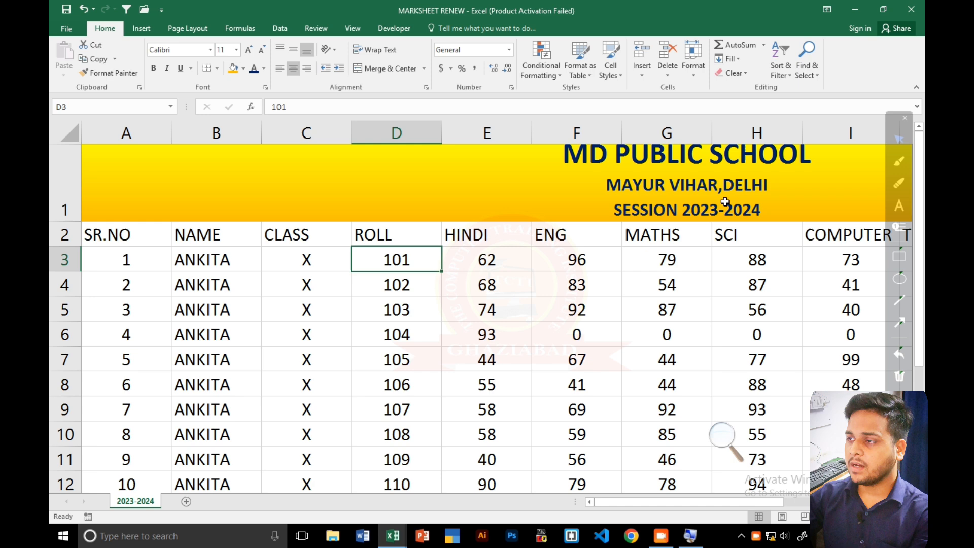
- Increase the height of row 1 slightly to fit the enlarged school name in the heading
{"action": "left_click", "coordinate": [731, 201]}
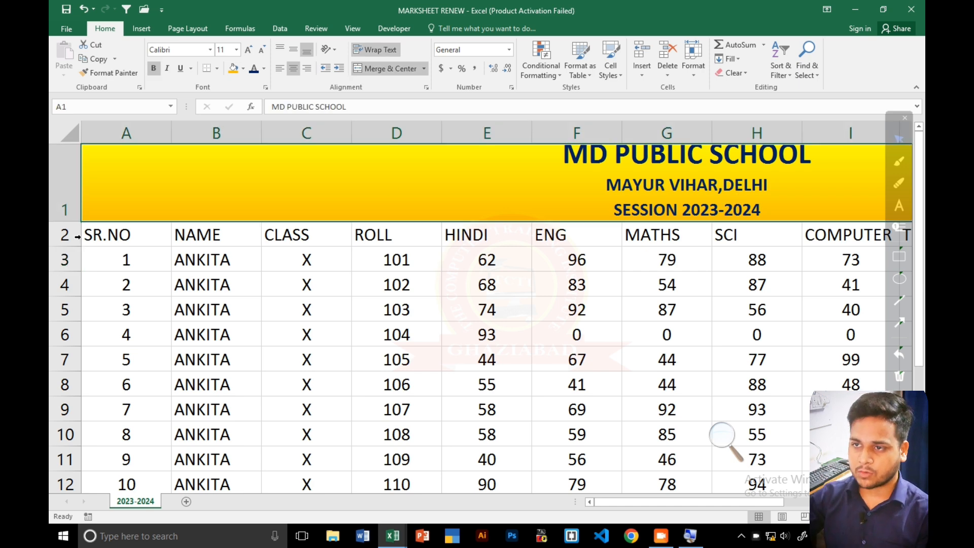
{"action": "left_click_drag", "start_coordinate": [70, 223], "coordinate": [70, 234]}
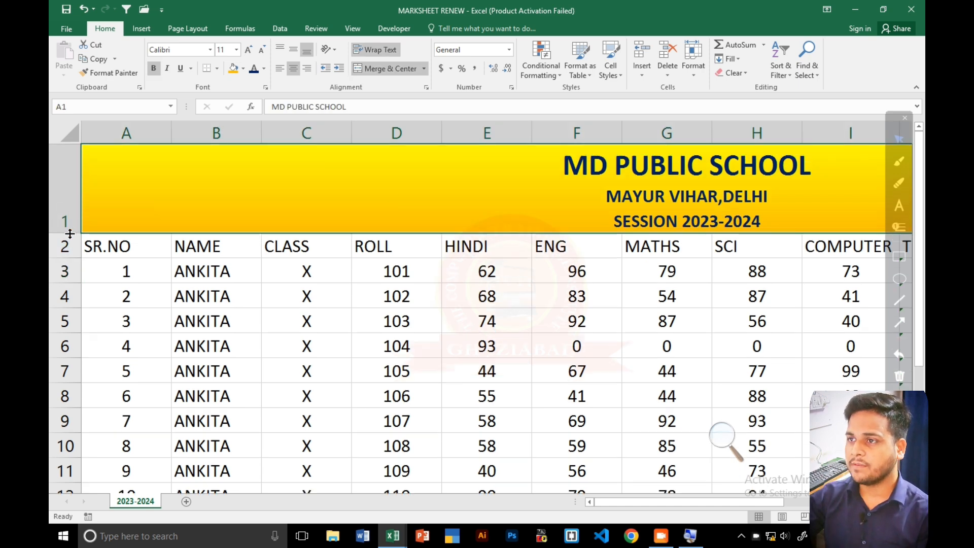
{"action": "left_click", "coordinate": [695, 295]}
{"action": "left_click", "coordinate": [719, 192]}
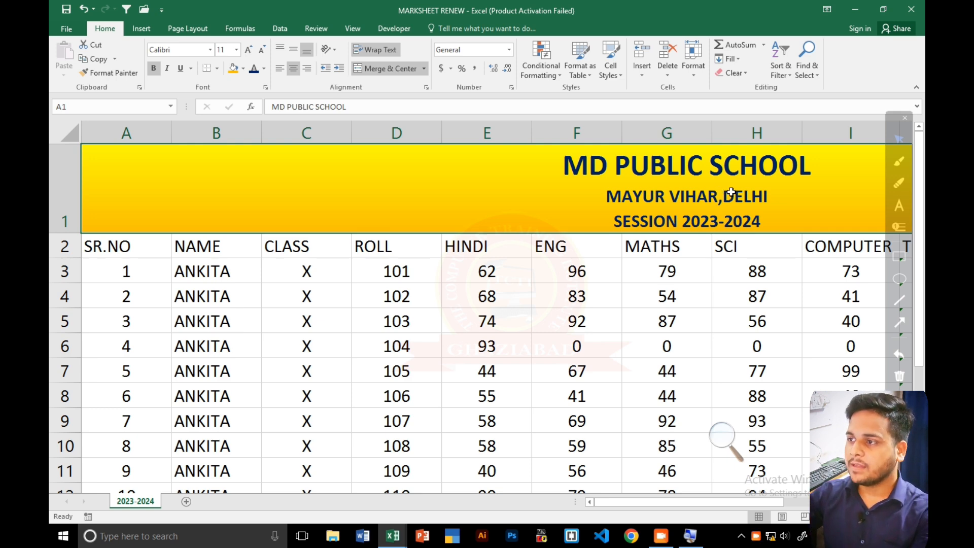
- Fill the sheet name cell C15 in the checklist below the marksheet with standard green
{"action": "scroll", "coordinate": [457, 210], "scroll_direction": "down", "scroll_amount": 3}
{"action": "scroll", "coordinate": [540, 222], "scroll_direction": "up", "scroll_amount": 3}
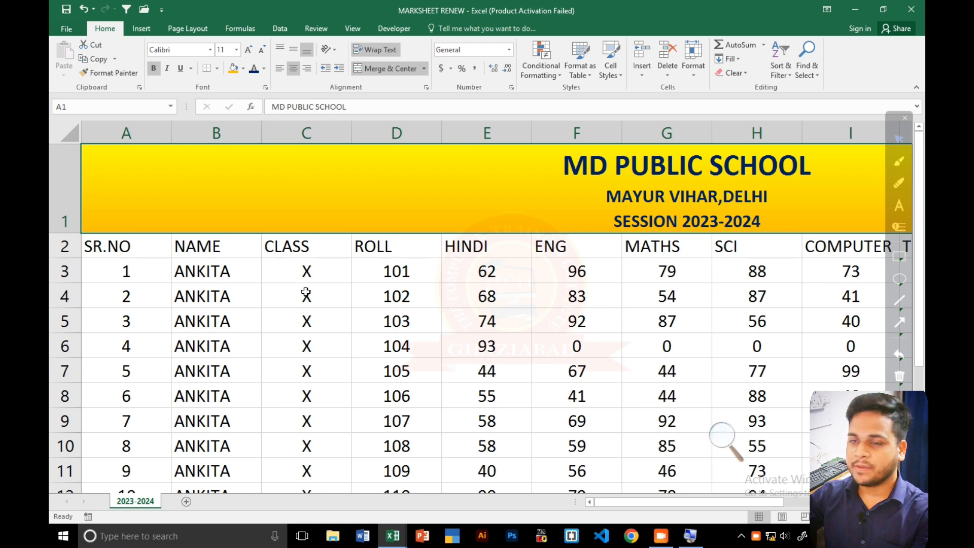
{"action": "scroll", "coordinate": [306, 293], "scroll_direction": "down", "scroll_amount": 2}
{"action": "scroll", "coordinate": [305, 293], "scroll_direction": "up", "scroll_amount": 2}
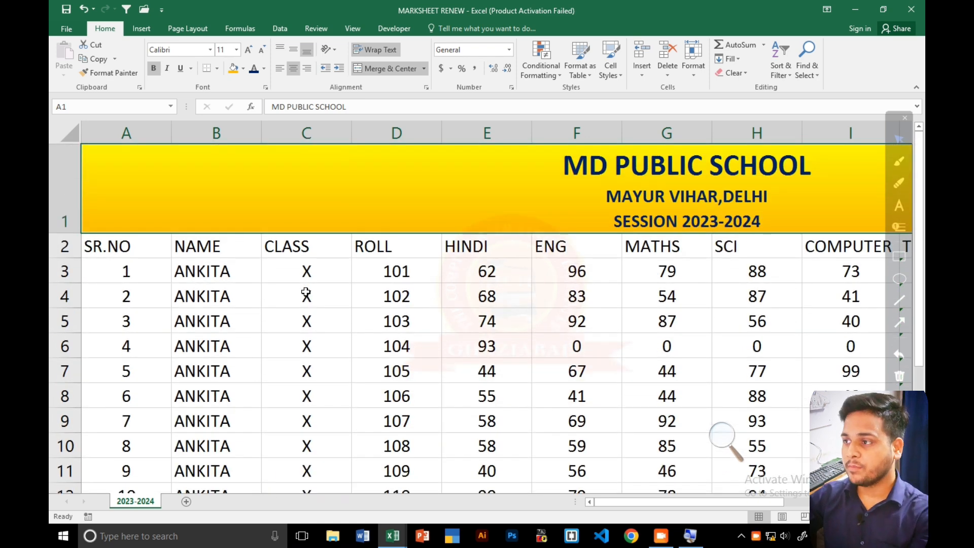
{"action": "scroll", "coordinate": [381, 308], "scroll_direction": "down", "scroll_amount": 3}
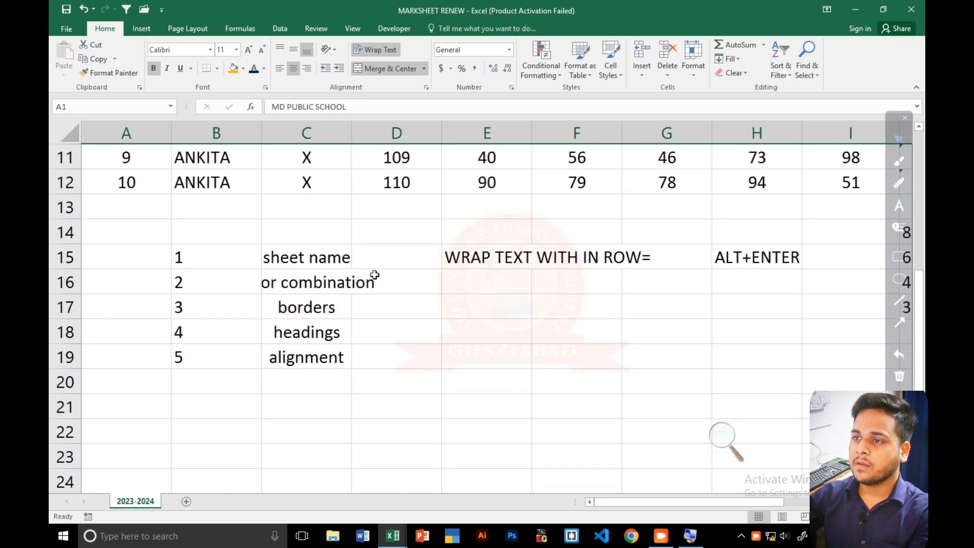
{"action": "left_click", "coordinate": [307, 261]}
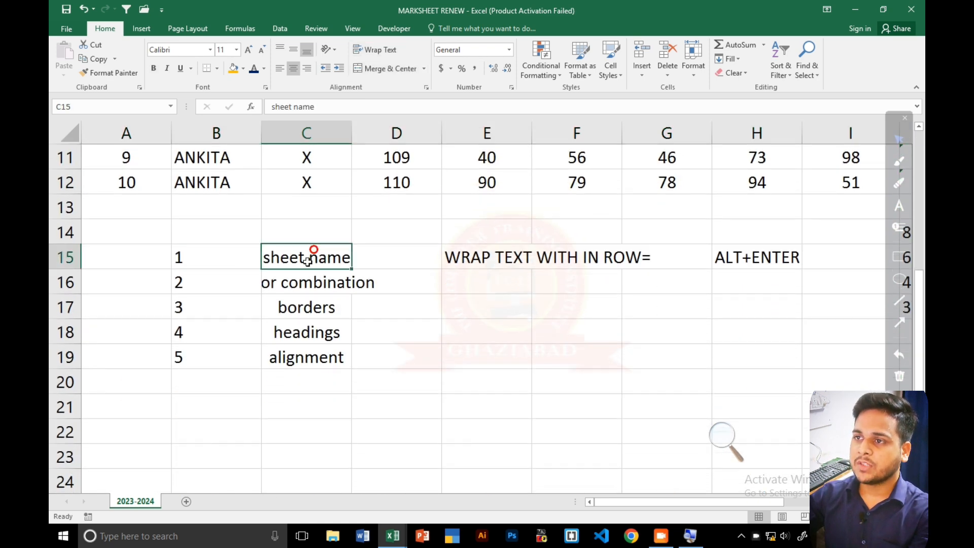
{"action": "left_click", "coordinate": [243, 69]}
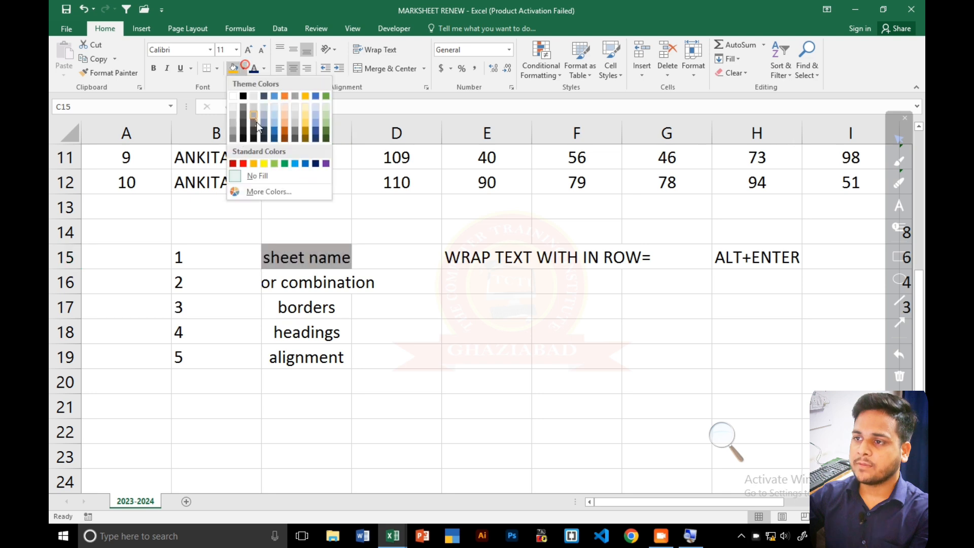
{"action": "left_click", "coordinate": [284, 163]}
{"action": "left_click", "coordinate": [294, 282]}
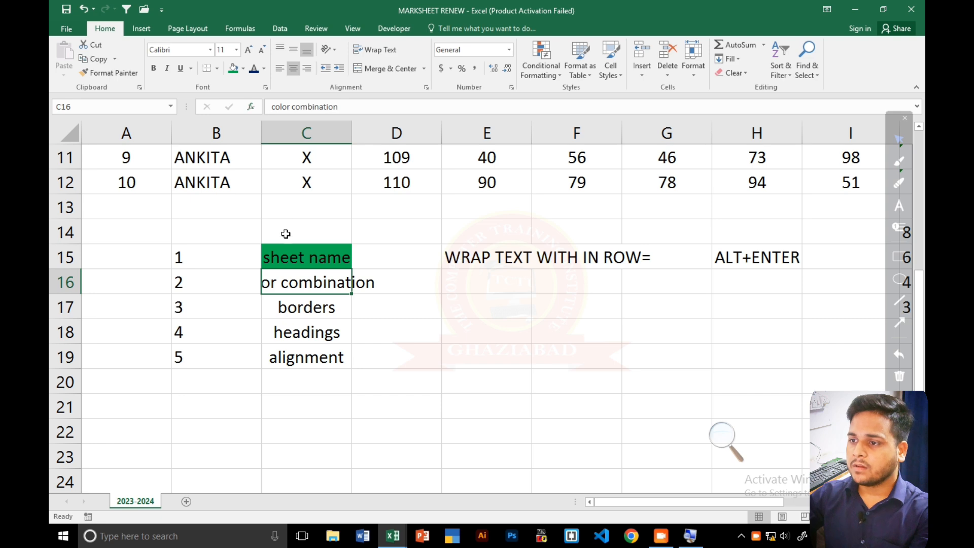
{"action": "left_click", "coordinate": [246, 288]}
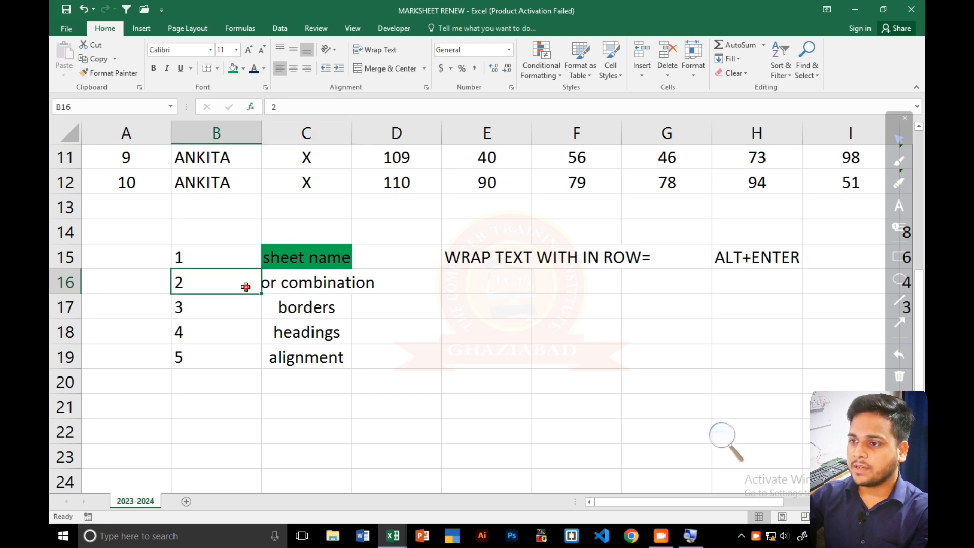
{"action": "left_click", "coordinate": [294, 287]}
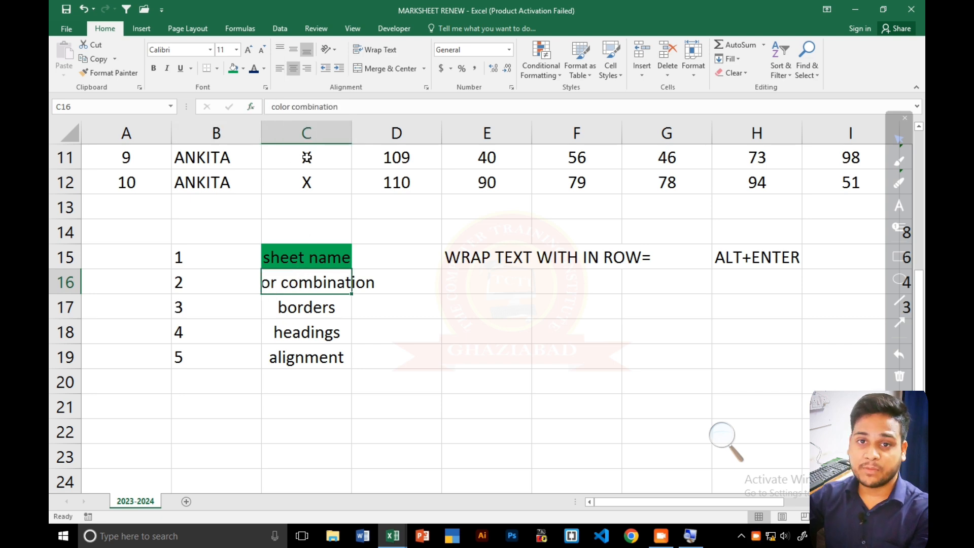
{"action": "left_click", "coordinate": [323, 311]}
{"action": "scroll", "coordinate": [475, 328], "scroll_direction": "up", "scroll_amount": 4}
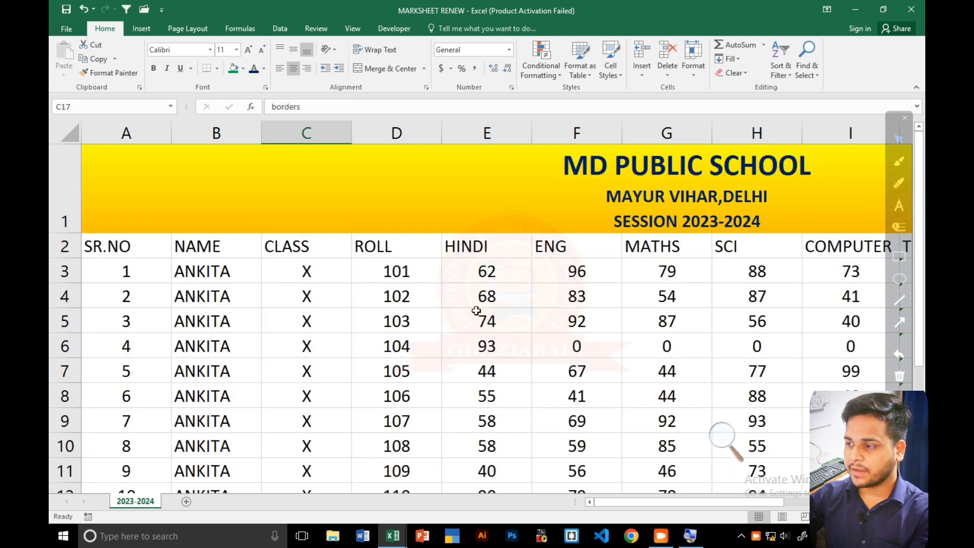
{"action": "left_click", "coordinate": [515, 318]}
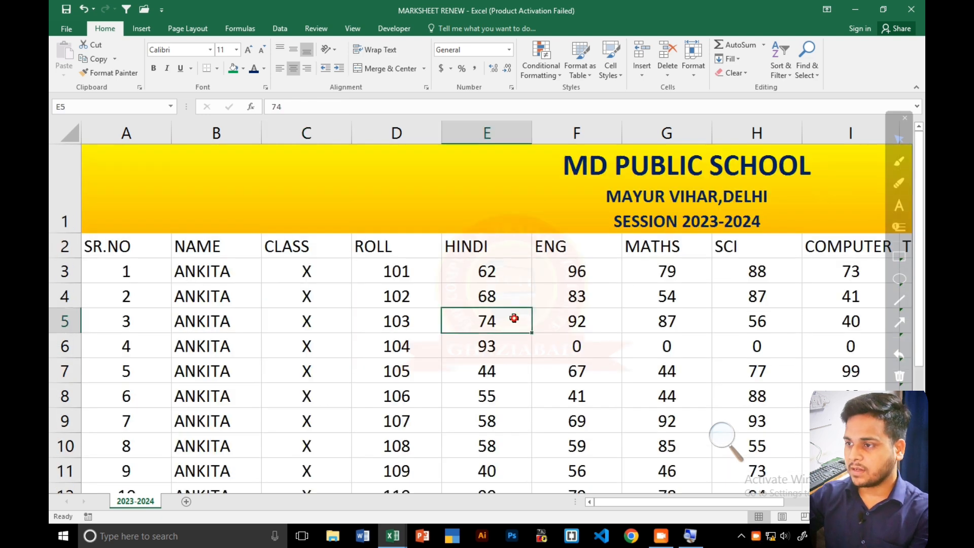
{"action": "scroll", "coordinate": [514, 319], "scroll_direction": "down", "scroll_amount": 1}
{"action": "scroll", "coordinate": [514, 319], "scroll_direction": "down", "scroll_amount": 2}
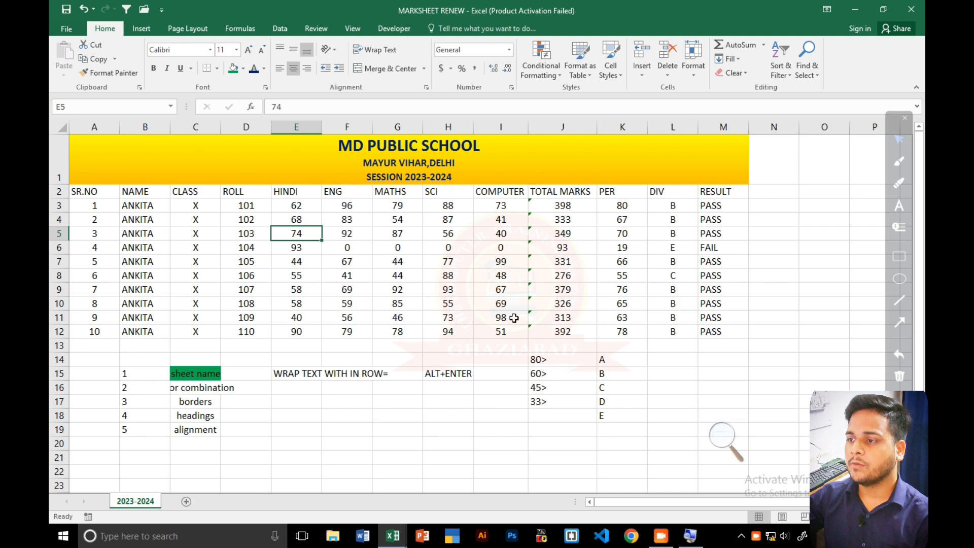
{"action": "left_click", "coordinate": [488, 278]}
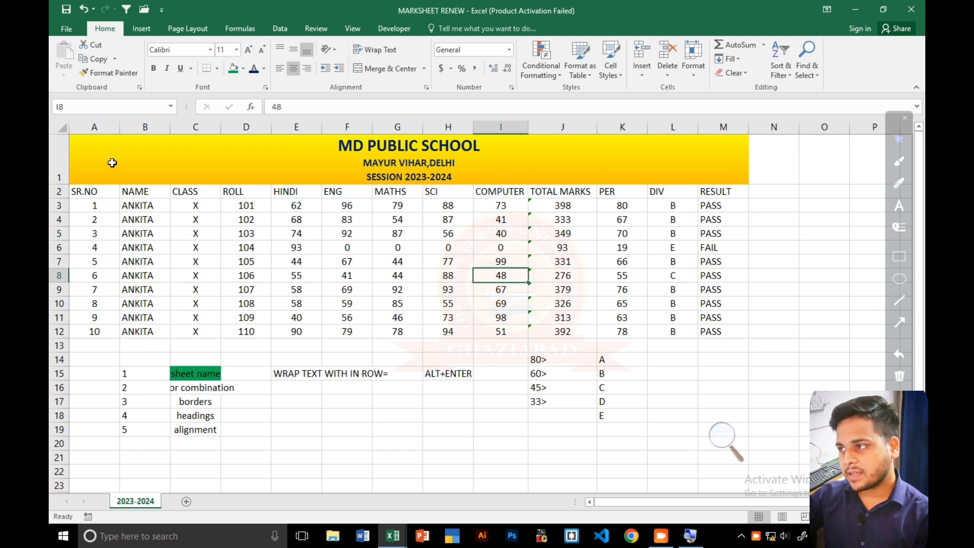
- Select the marksheet from the school heading in A1 down to row 12, and deselect it
{"action": "left_click_drag", "start_coordinate": [112, 162], "coordinate": [114, 326]}
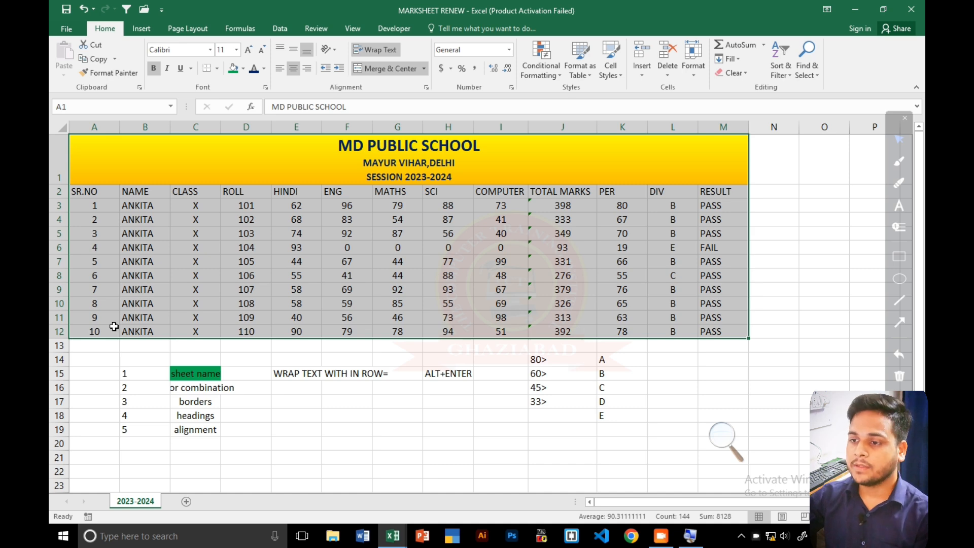
{"action": "left_click", "coordinate": [204, 344]}
{"action": "left_click", "coordinate": [80, 157]}
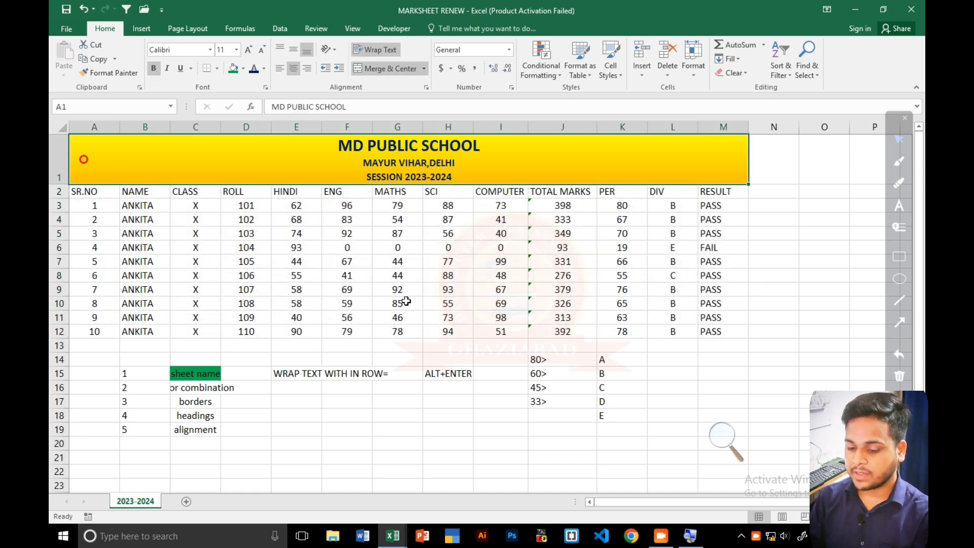
{"action": "key", "text": "shift+Down"}
{"action": "key", "text": "shift+Down"}
{"action": "key", "text": "shift+Down"}
{"action": "key", "text": "shift+Down"}
{"action": "key", "text": "shift+Down"}
{"action": "key", "text": "shift+Down"}
{"action": "key", "text": "shift+Down"}
{"action": "key", "text": "shift+Down"}
{"action": "key", "text": "shift+Down"}
{"action": "key", "text": "shift+Down"}
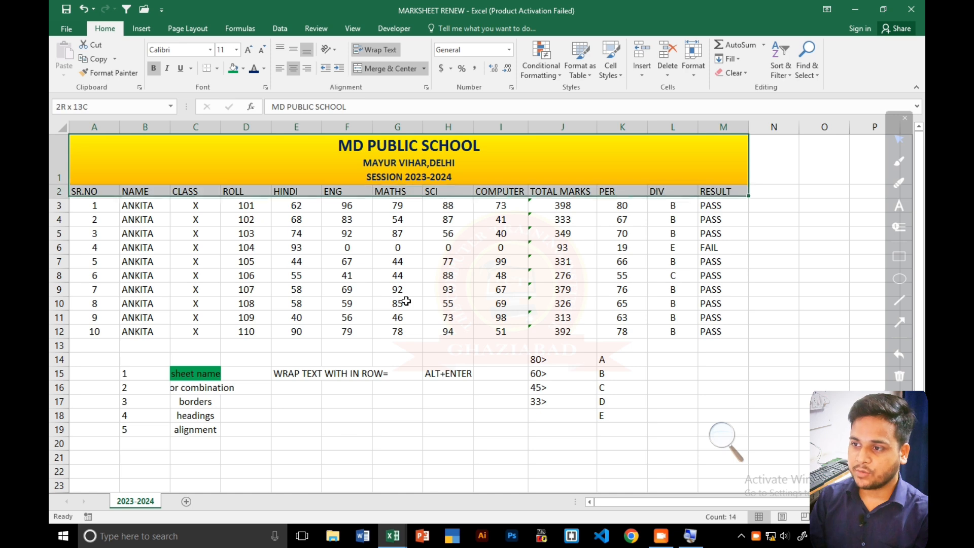
{"action": "key", "text": "shift+Down"}
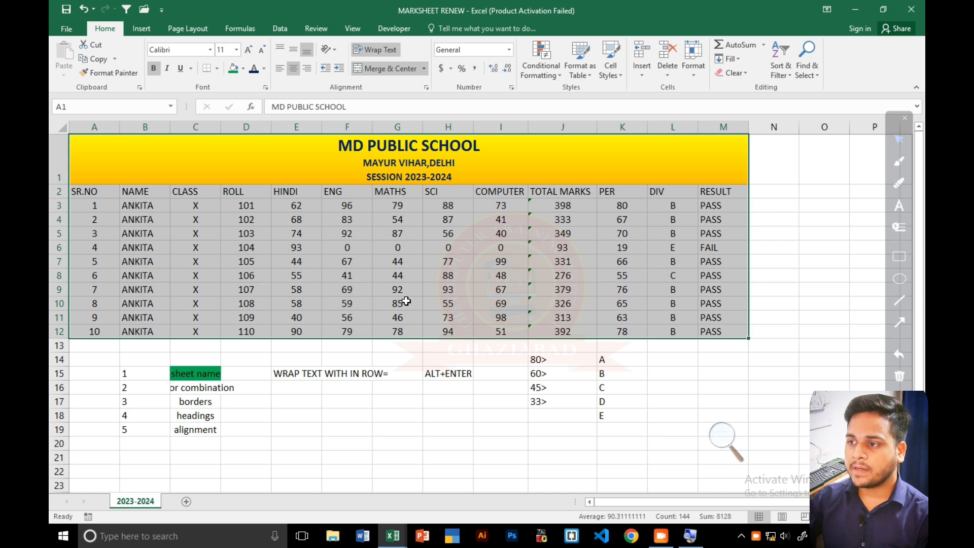
{"action": "left_click", "coordinate": [463, 400]}
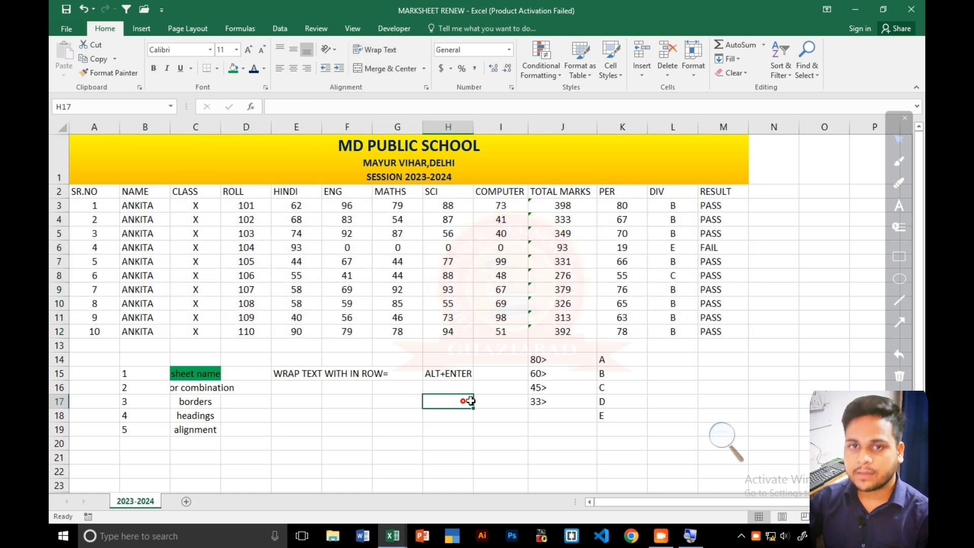
- Select the whole marksheet table at once, starting from cell G6 inside it
{"action": "left_click", "coordinate": [397, 246]}
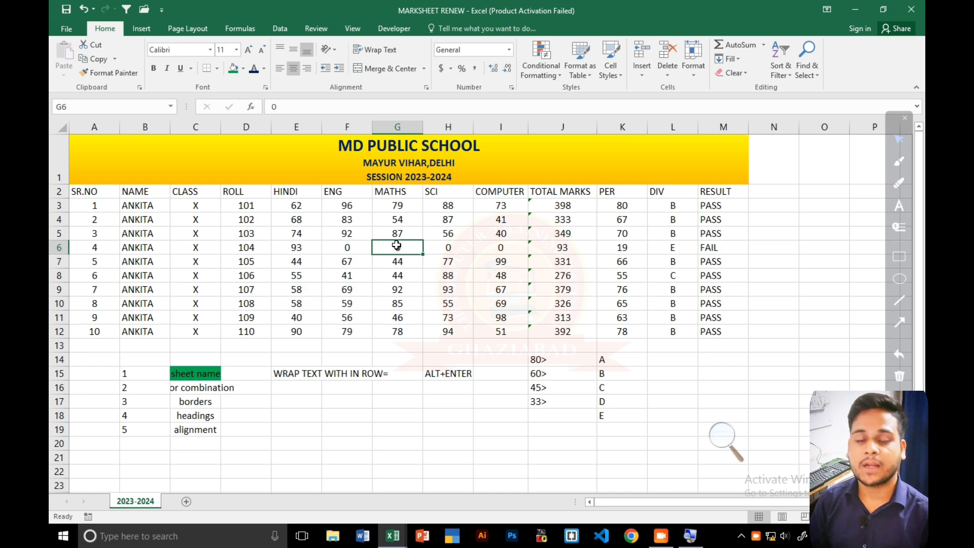
{"action": "key", "text": "ctrl+a"}
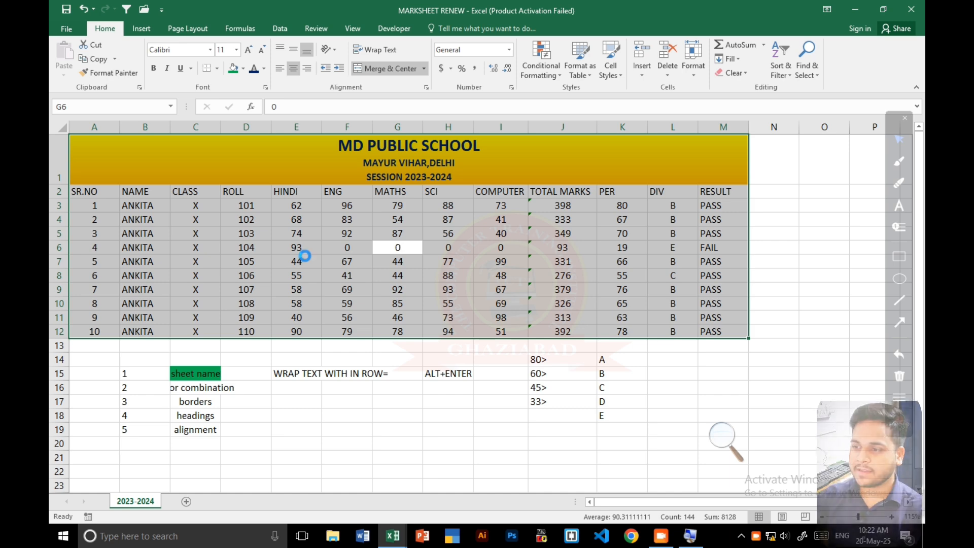
{"action": "scroll", "coordinate": [333, 255], "scroll_direction": "up", "scroll_amount": 4}
{"action": "scroll", "coordinate": [350, 344], "scroll_direction": "down", "scroll_amount": 3}
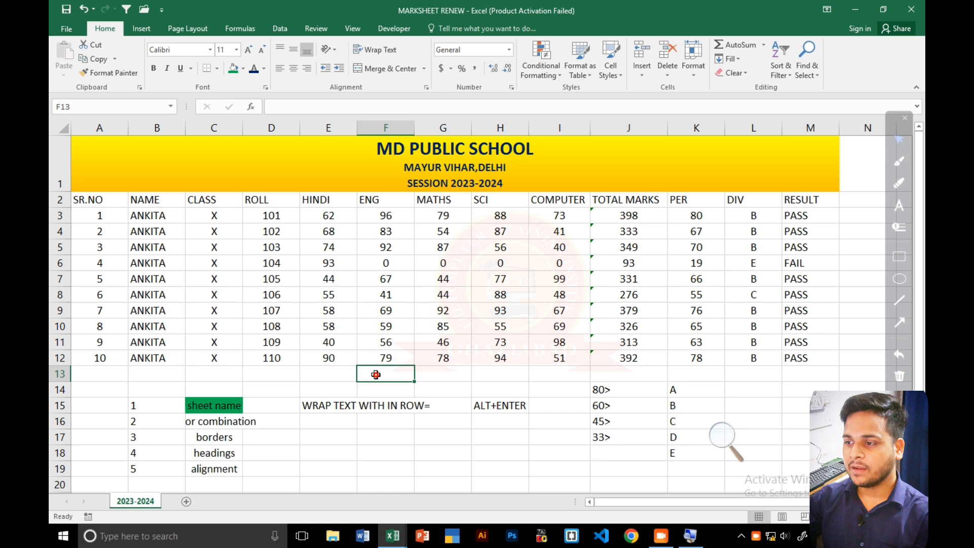
- Enter G in cells F13 and F14 below the marks, and select the whole connected data region from F9
{"action": "left_click", "coordinate": [376, 375]}
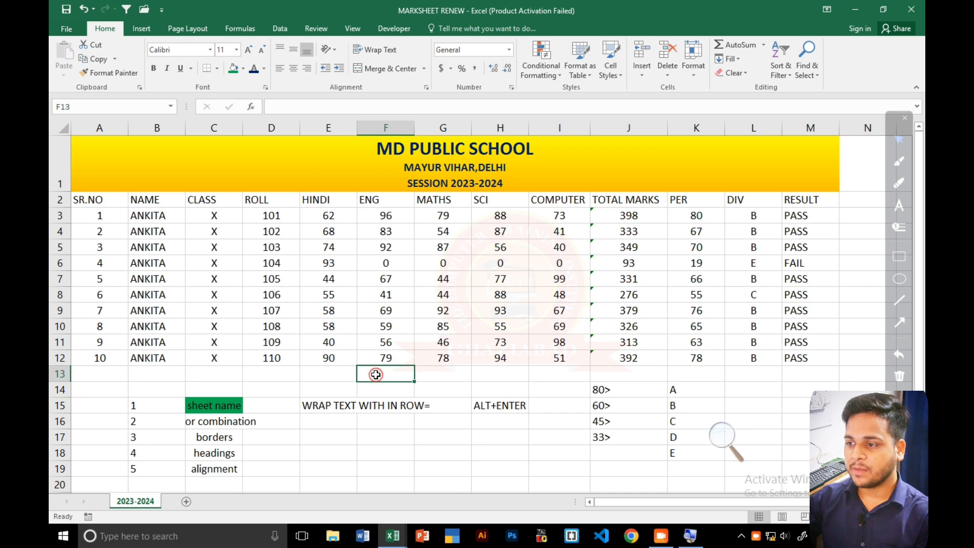
{"action": "type", "text": "G"}
{"action": "left_click", "coordinate": [456, 387]}
{"action": "left_click", "coordinate": [383, 389]}
{"action": "type", "text": "G"}
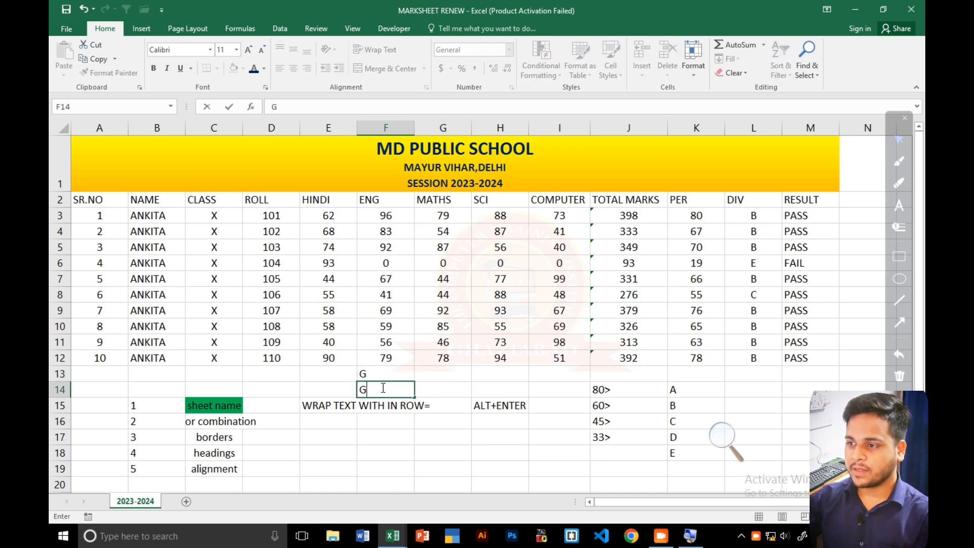
{"action": "left_click", "coordinate": [479, 379]}
{"action": "left_click", "coordinate": [390, 313]}
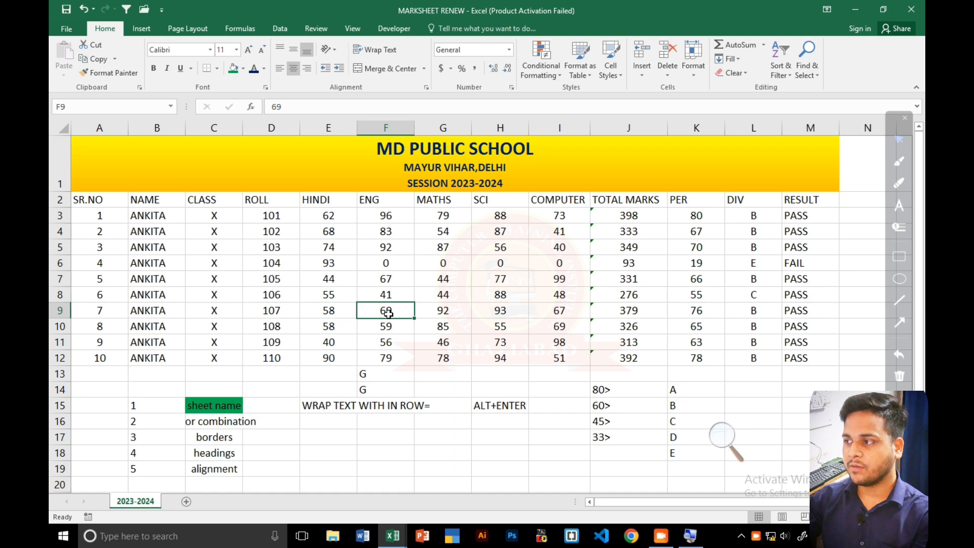
{"action": "key", "text": "ctrl+a"}
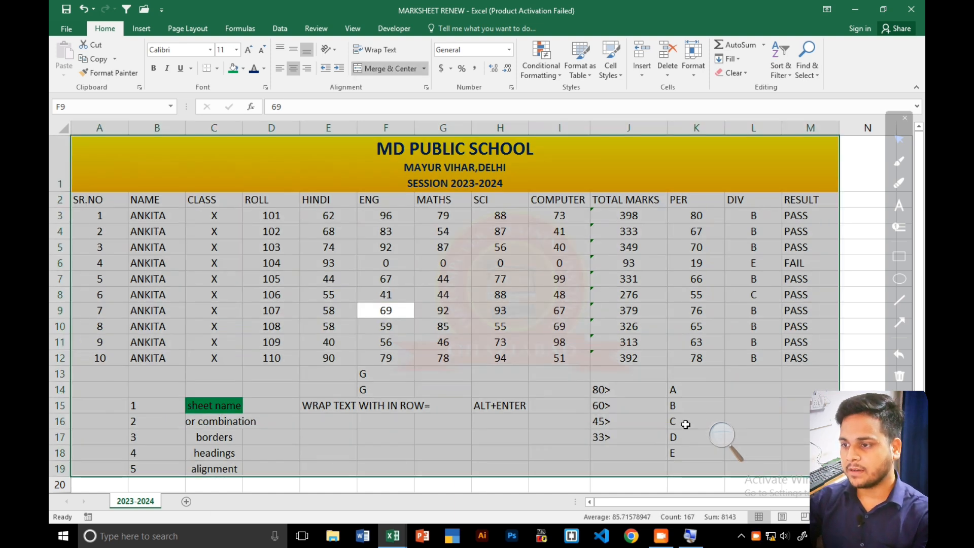
- Undo the G entries in F13 and F14, and select the whole marksheet table again from D7
{"action": "key", "text": "ctrl+z"}
{"action": "key", "text": "ctrl+z"}
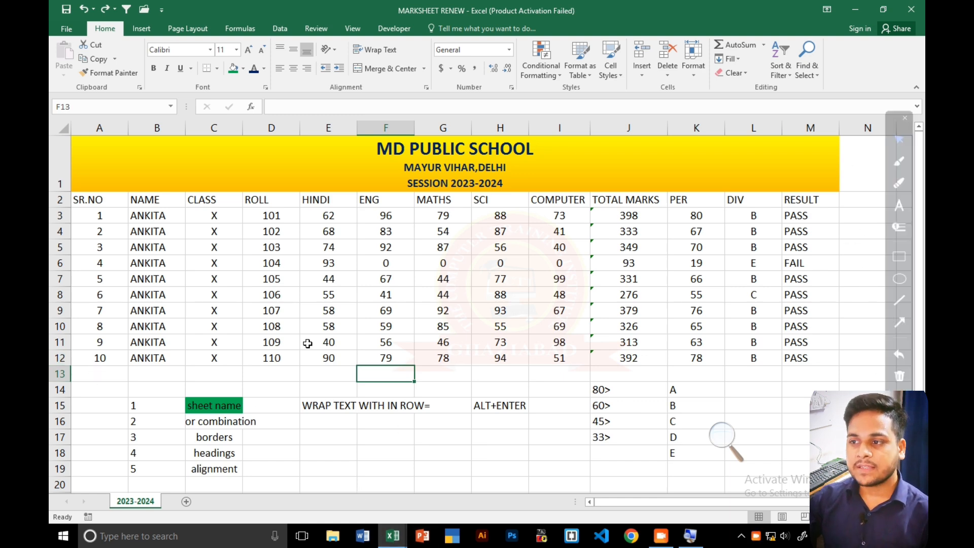
{"action": "left_click", "coordinate": [267, 285]}
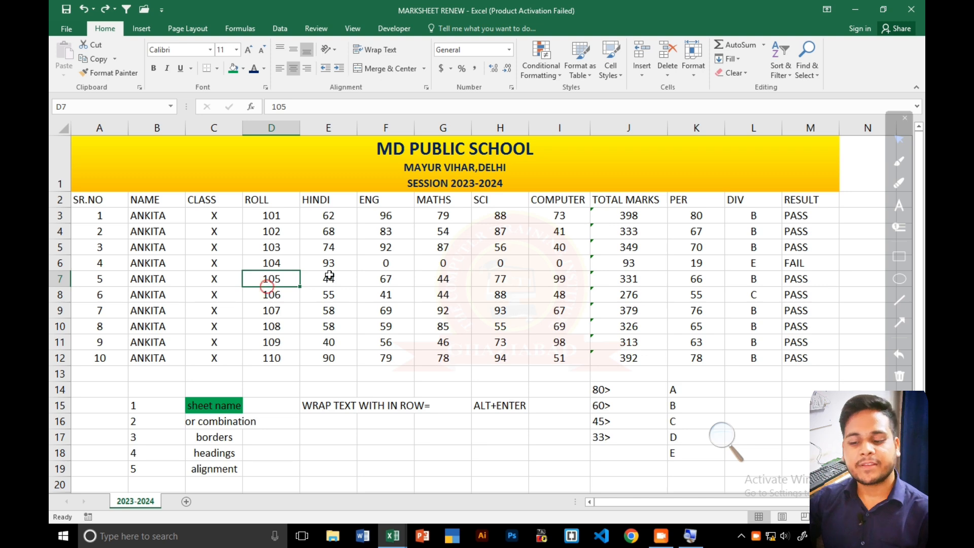
{"action": "key", "text": "ctrl+a"}
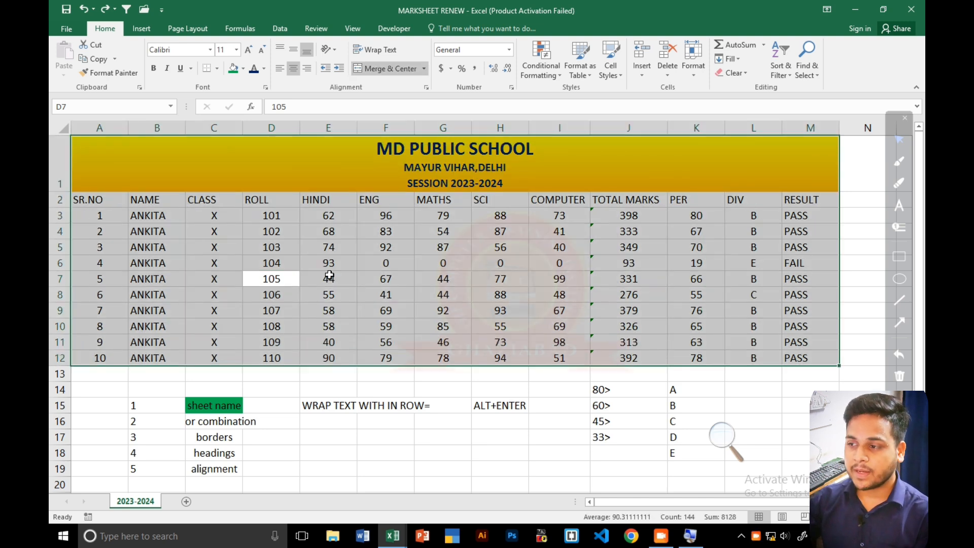
{"action": "left_click", "coordinate": [527, 441]}
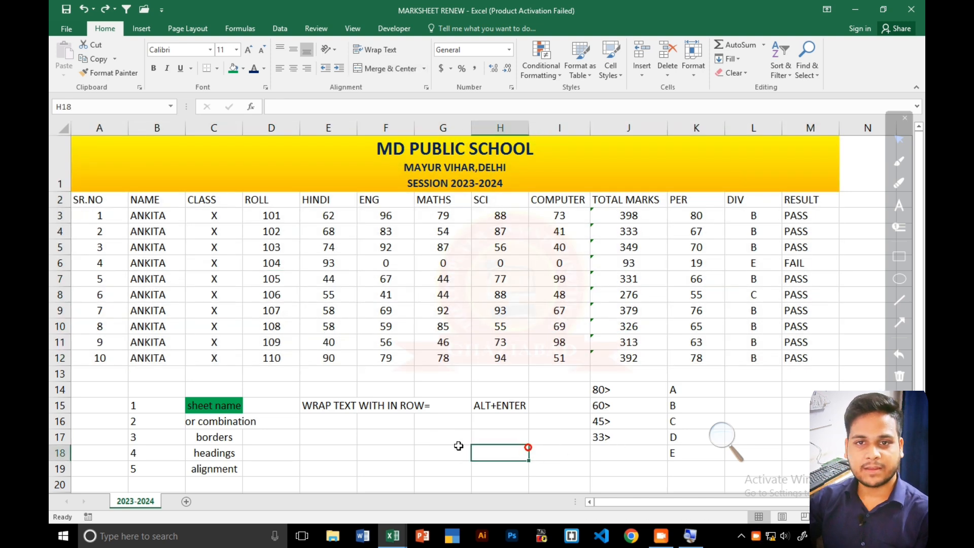
- Select the entire worksheet from the blank cell F17, and clear the selection
{"action": "left_click", "coordinate": [374, 437]}
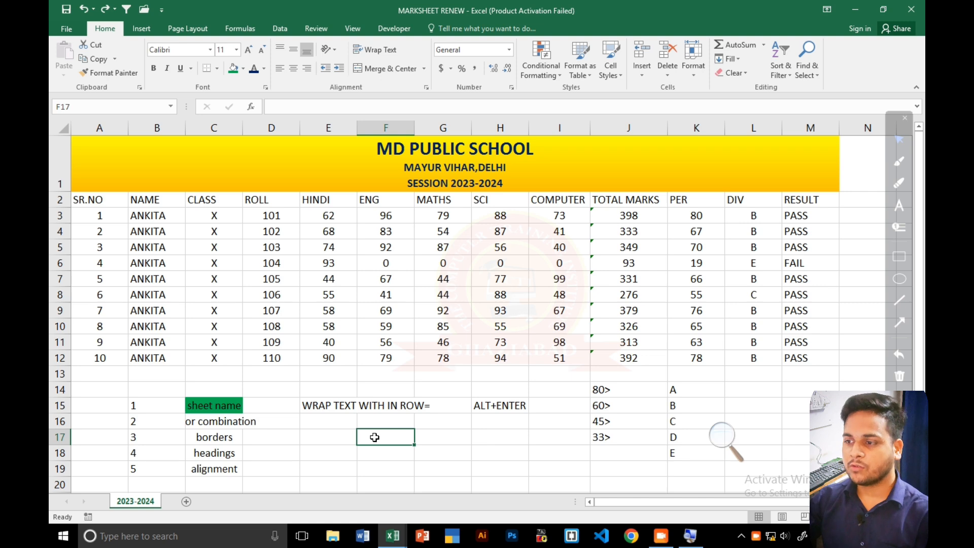
{"action": "key", "text": "ctrl+a"}
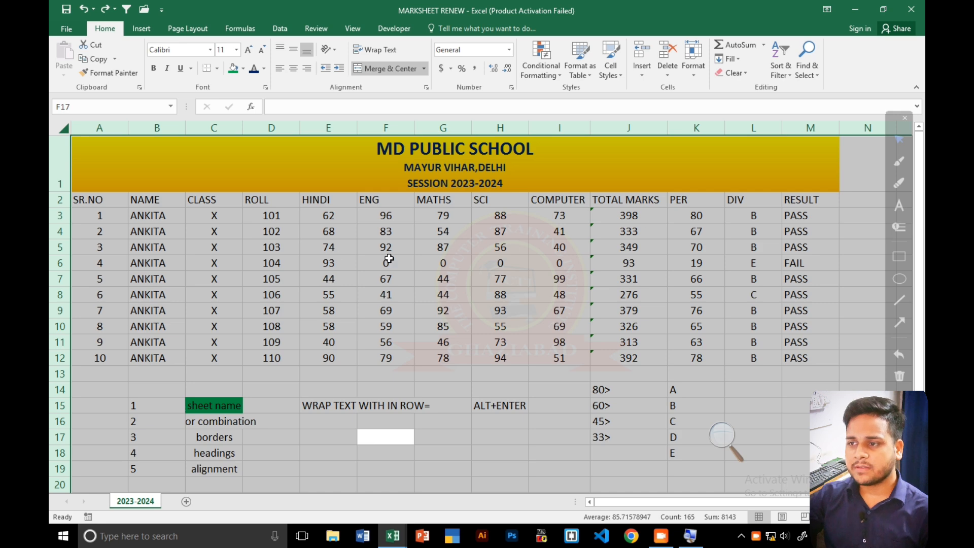
{"action": "left_click", "coordinate": [169, 341]}
{"action": "left_click", "coordinate": [284, 279]}
- Apply All Borders to the whole marksheet table, A1 through M12
{"action": "left_click", "coordinate": [412, 280]}
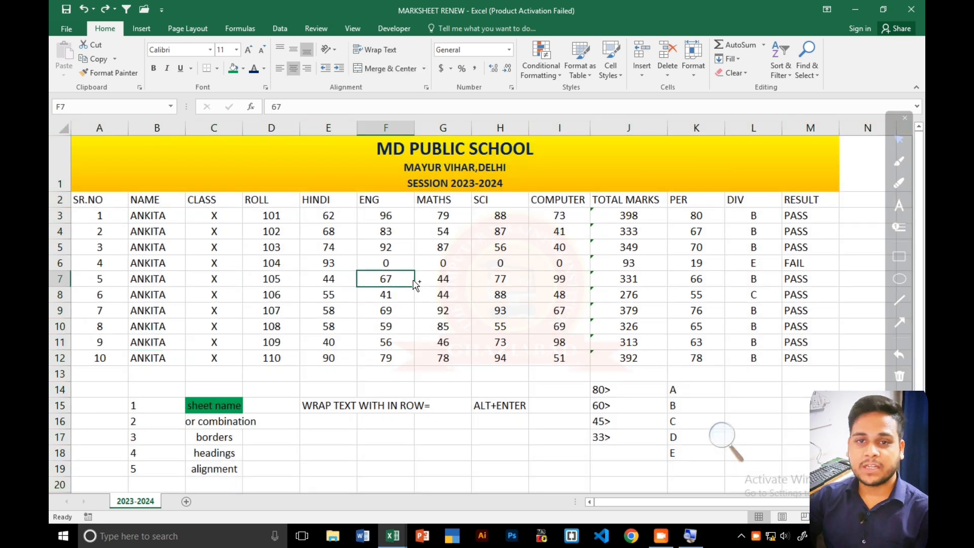
{"action": "key", "text": "ctrl+a"}
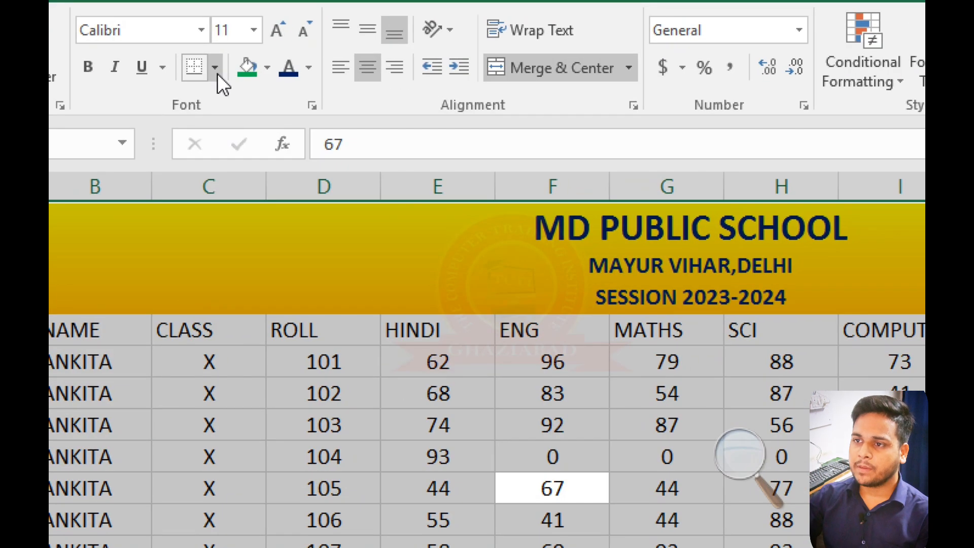
{"action": "left_click", "coordinate": [217, 71]}
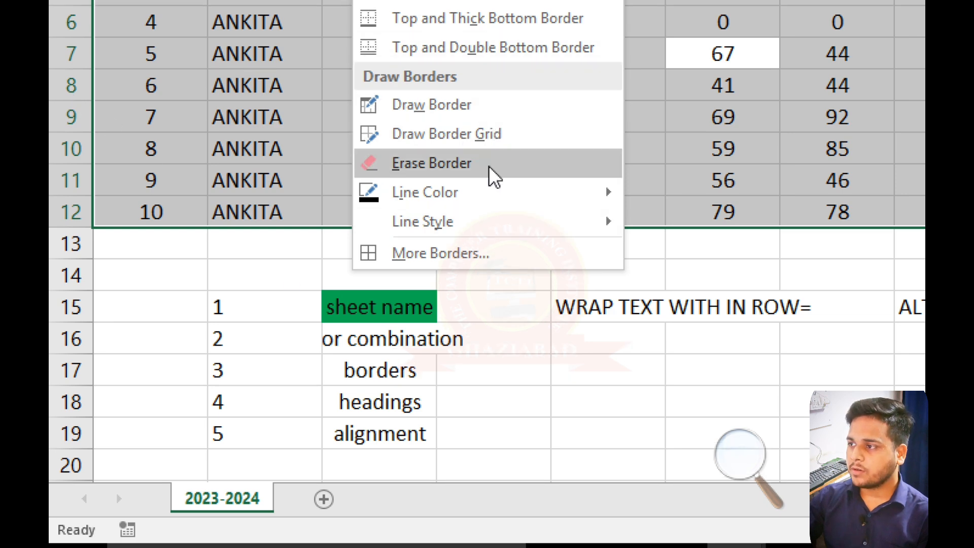
{"action": "mouse_move", "coordinate": [491, 231]}
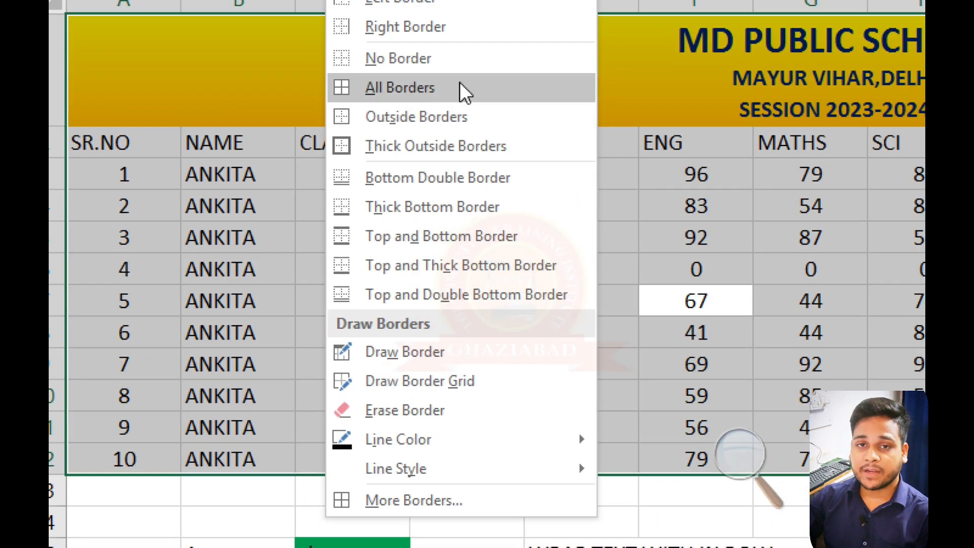
{"action": "left_click", "coordinate": [461, 85]}
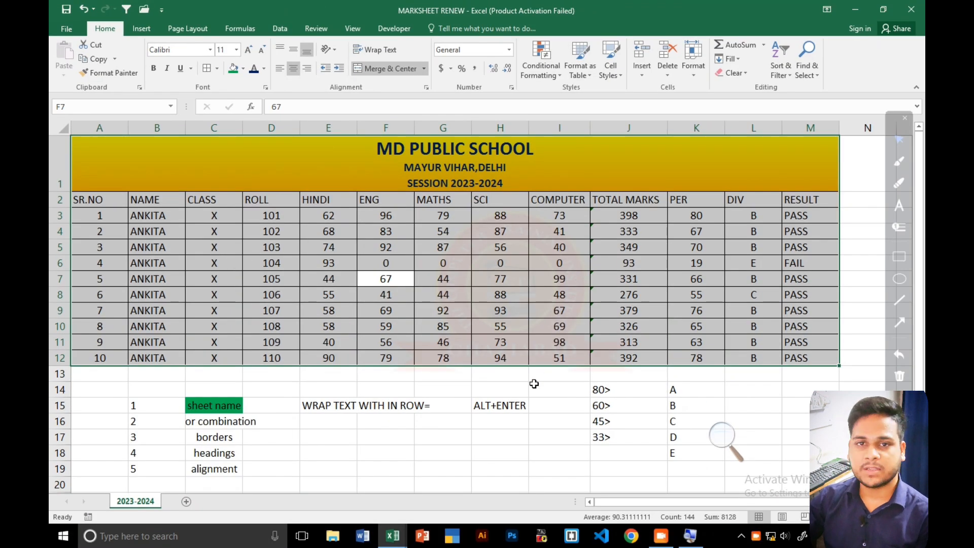
{"action": "left_click", "coordinate": [534, 383]}
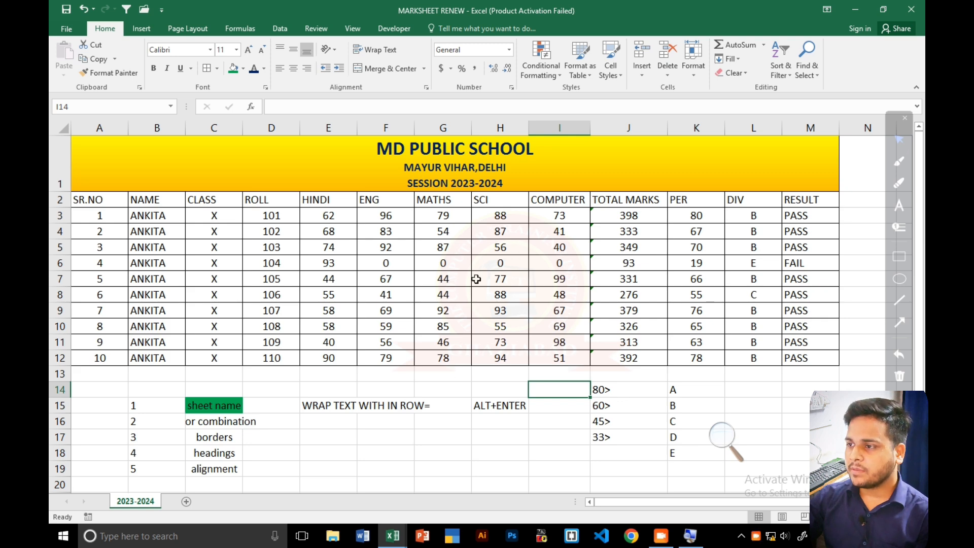
{"action": "left_click", "coordinate": [383, 264]}
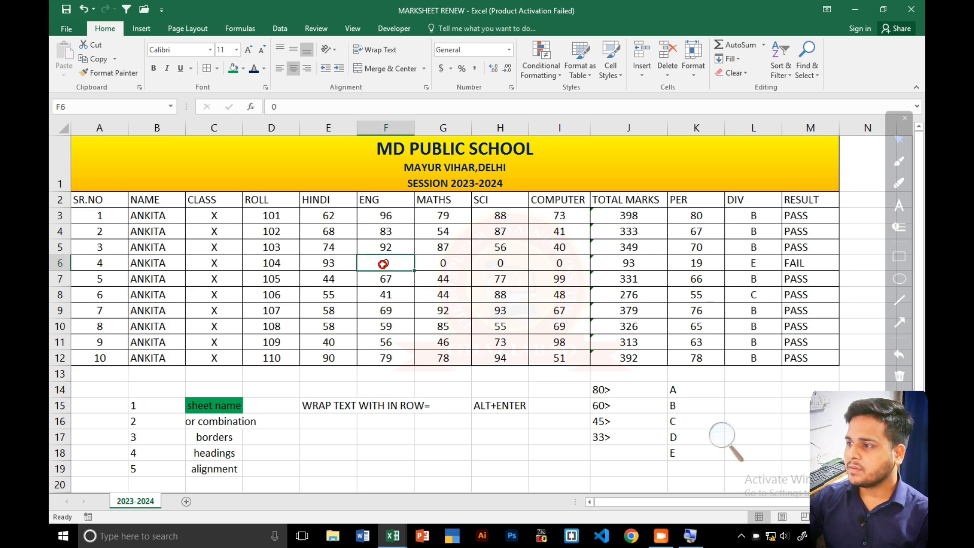
{"action": "left_click", "coordinate": [484, 295]}
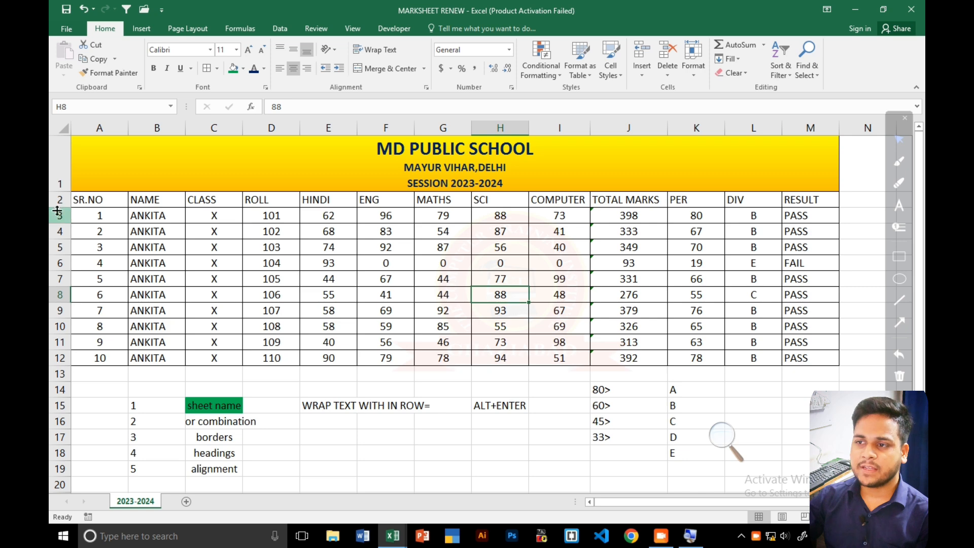
{"action": "left_click", "coordinate": [231, 215]}
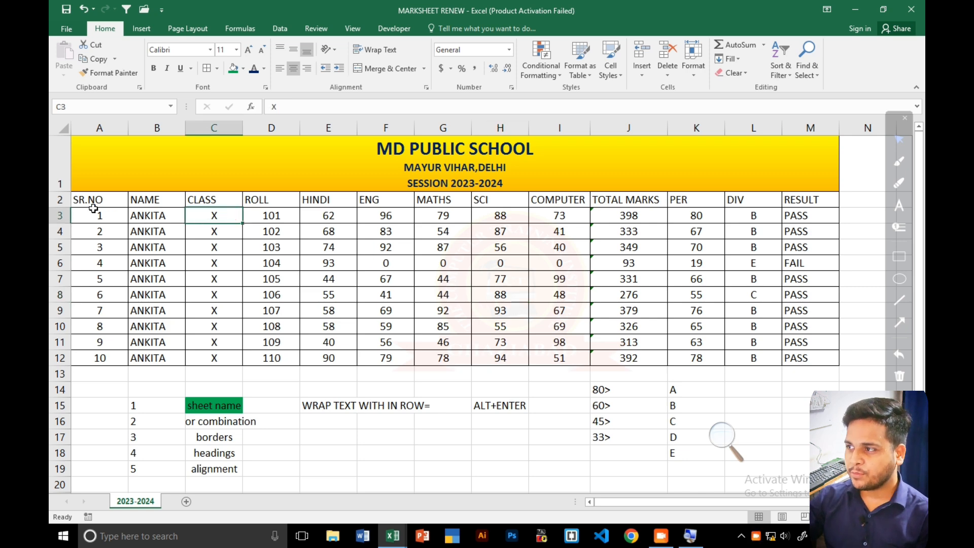
- Select the heading row from SR.NO in A2 to RESULT in M2, extending the selection cell by cell
{"action": "left_click_drag", "start_coordinate": [94, 210], "coordinate": [801, 201]}
{"action": "left_click", "coordinate": [799, 201]}
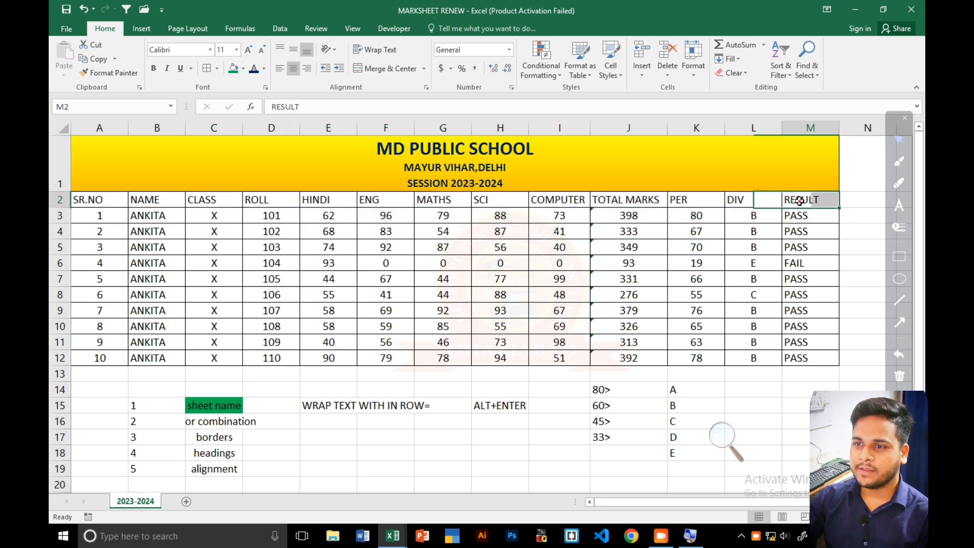
{"action": "left_click", "coordinate": [86, 199]}
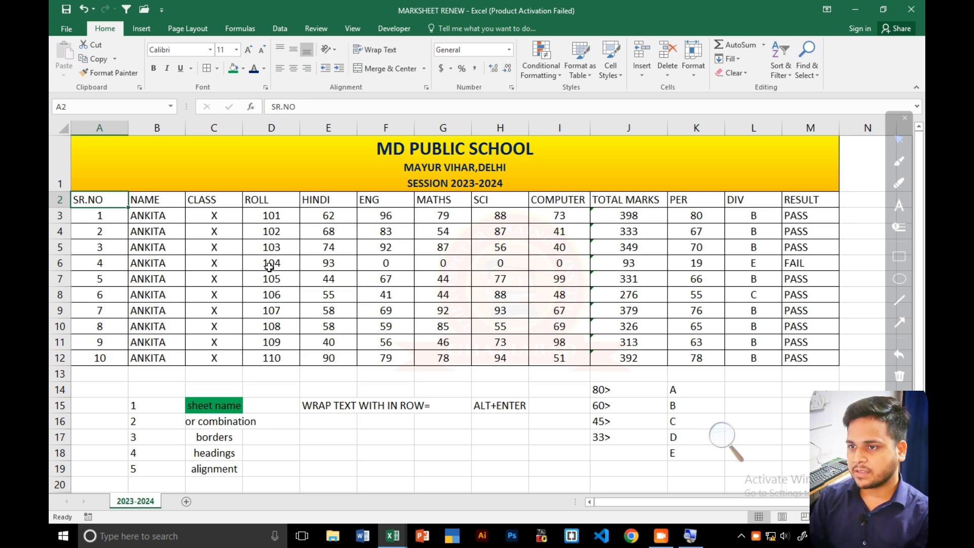
{"action": "key", "text": "shift+Right"}
{"action": "key", "text": "shift+Right"}
{"action": "key", "text": "shift+Right"}
{"action": "key", "text": "shift+Right"}
{"action": "key", "text": "shift+Right"}
{"action": "key", "text": "shift+Right"}
{"action": "key", "text": "shift+Right"}
{"action": "key", "text": "shift+Right"}
{"action": "key", "text": "shift+Right"}
{"action": "key", "text": "shift+Right"}
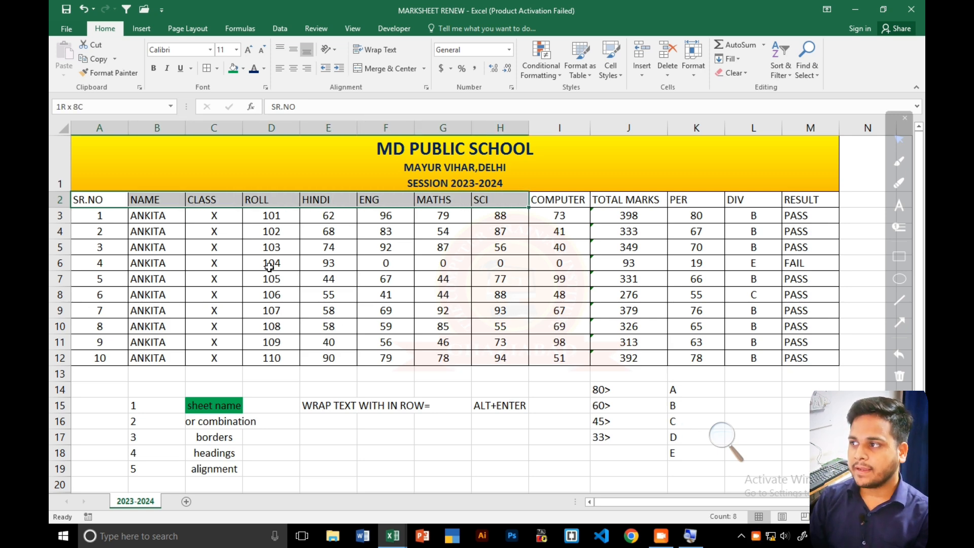
{"action": "key", "text": "shift+Right"}
{"action": "key", "text": "shift+Right"}
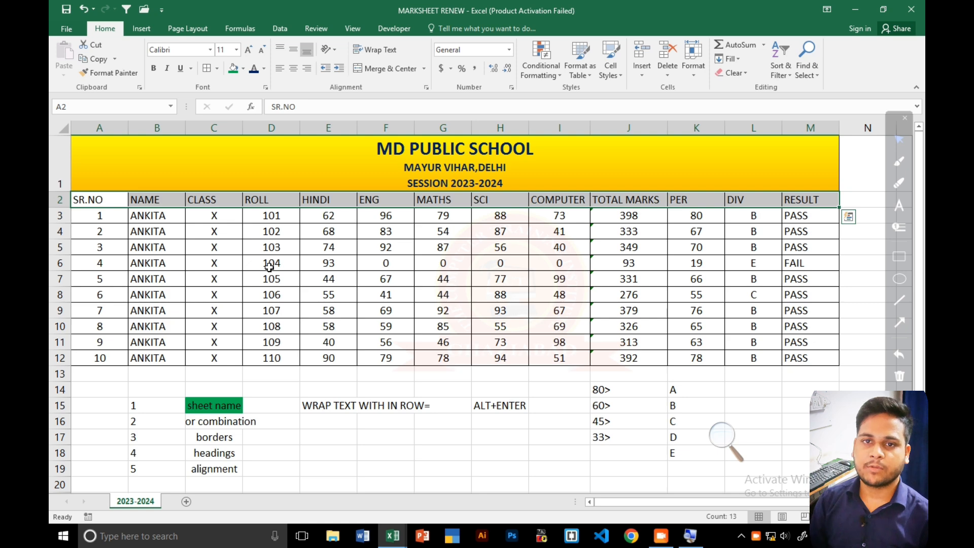
- Select the heading row A2 through M2 in one jump and fill it with standard red
{"action": "key", "text": "Home"}
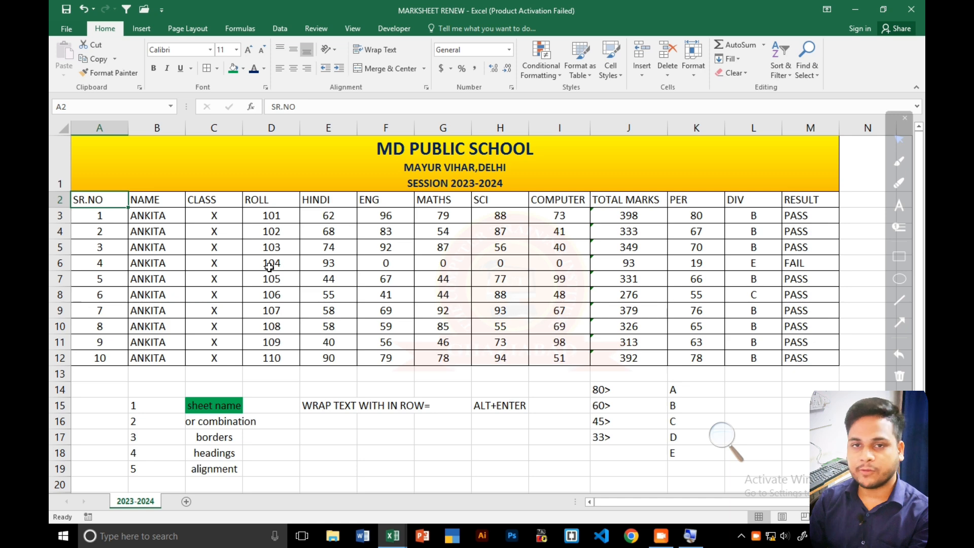
{"action": "key", "text": "ctrl+shift+Right"}
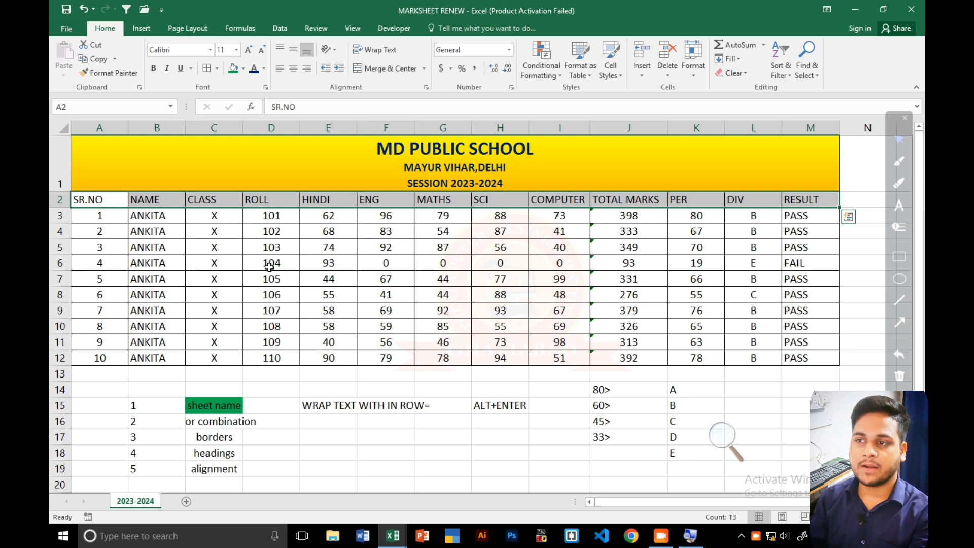
{"action": "key", "text": "Left"}
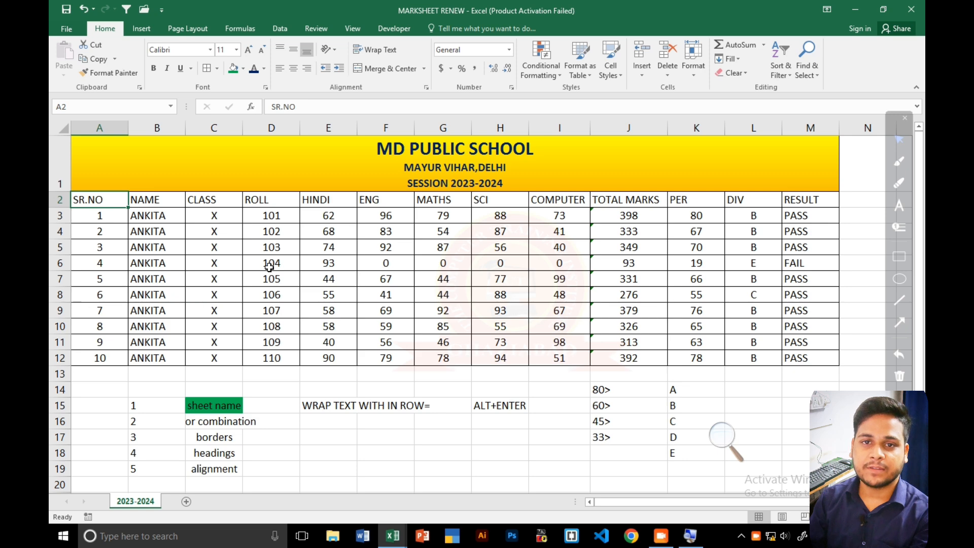
{"action": "key", "text": "ctrl+shift+Right"}
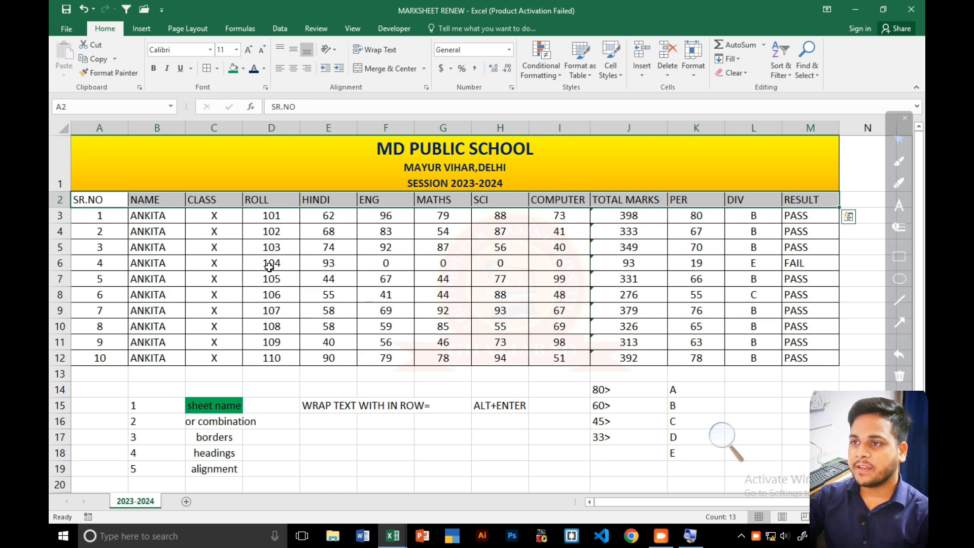
{"action": "left_click", "coordinate": [243, 69]}
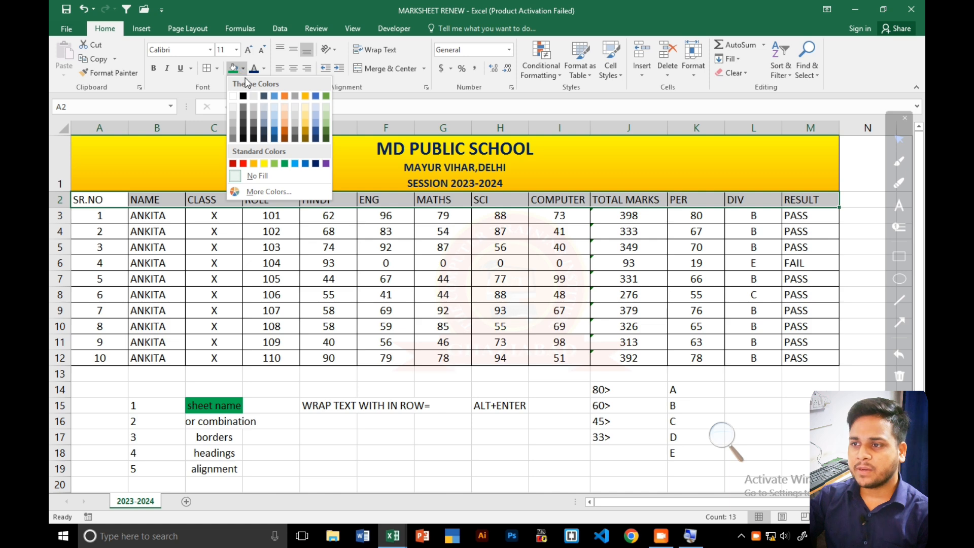
{"action": "left_click", "coordinate": [243, 162]}
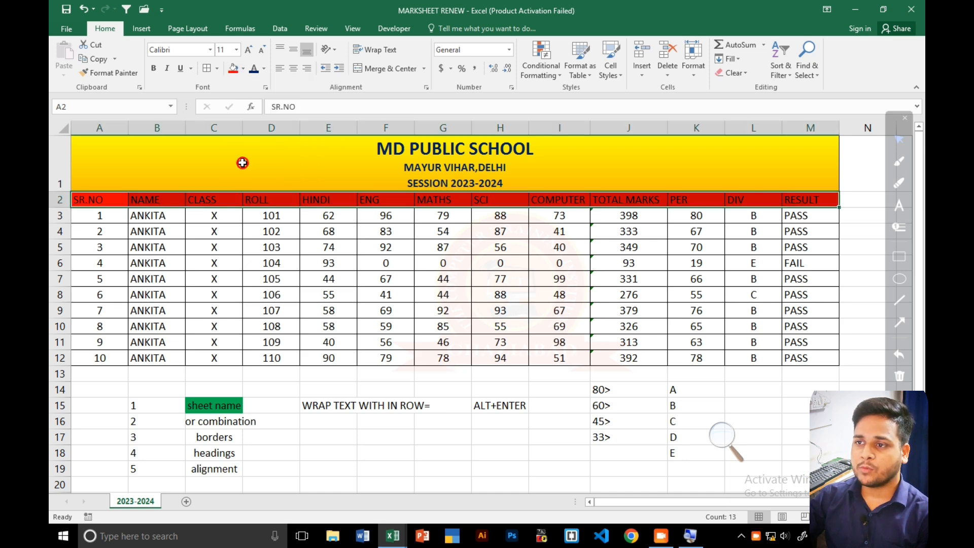
- Make the text of the selected heading row bold and white
{"action": "left_click", "coordinate": [152, 69]}
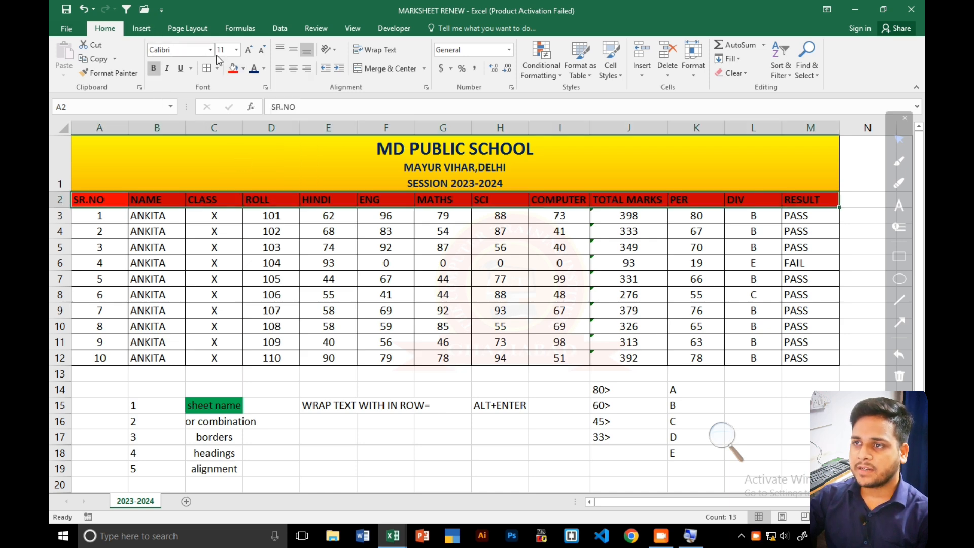
{"action": "left_click", "coordinate": [265, 69]}
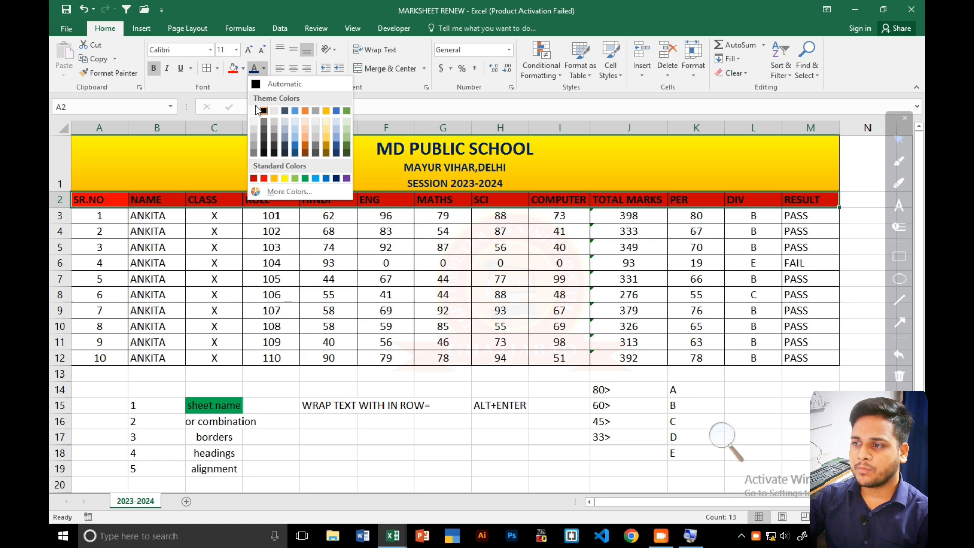
{"action": "left_click", "coordinate": [255, 112]}
{"action": "left_click", "coordinate": [456, 274]}
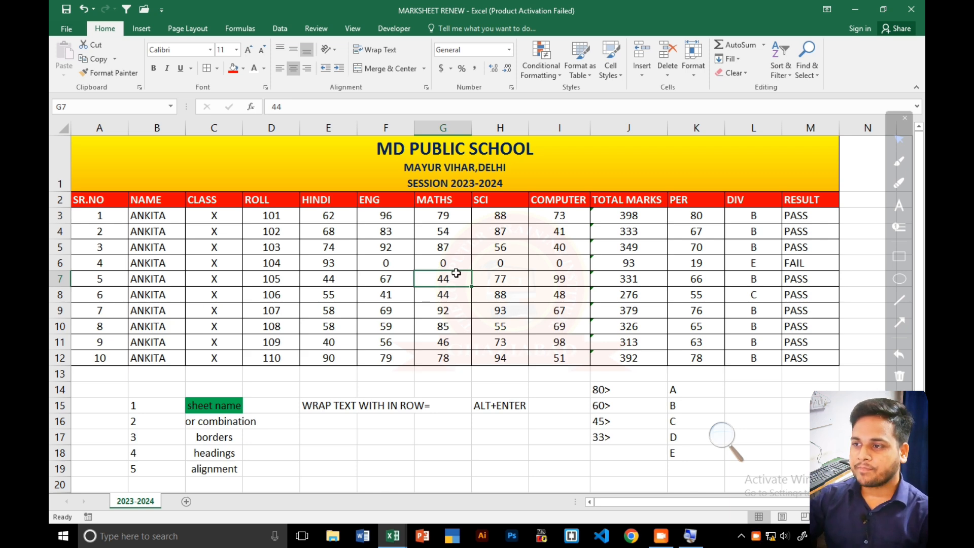
{"action": "left_click", "coordinate": [436, 261]}
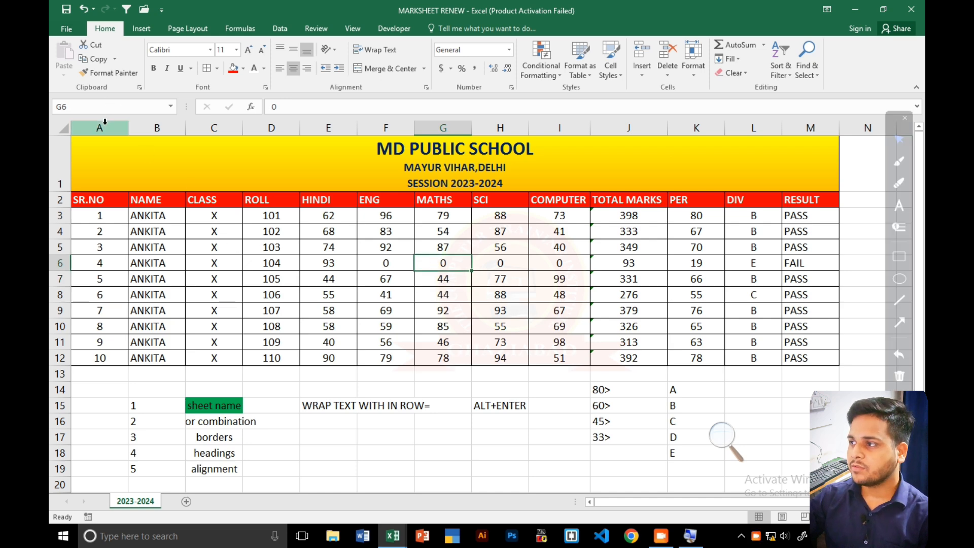
{"action": "left_click", "coordinate": [811, 128]}
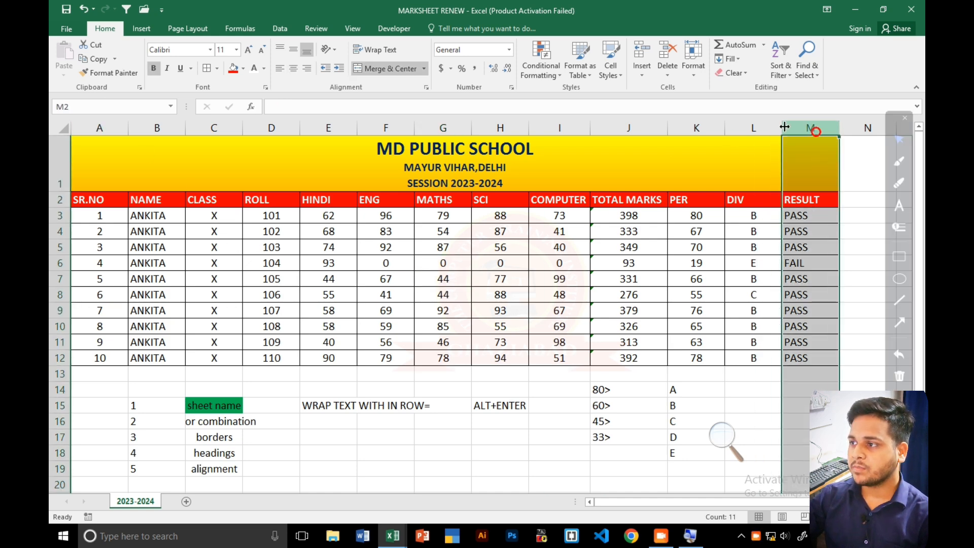
{"action": "left_click", "coordinate": [764, 127]}
{"action": "left_click", "coordinate": [689, 126]}
{"action": "left_click", "coordinate": [696, 259]}
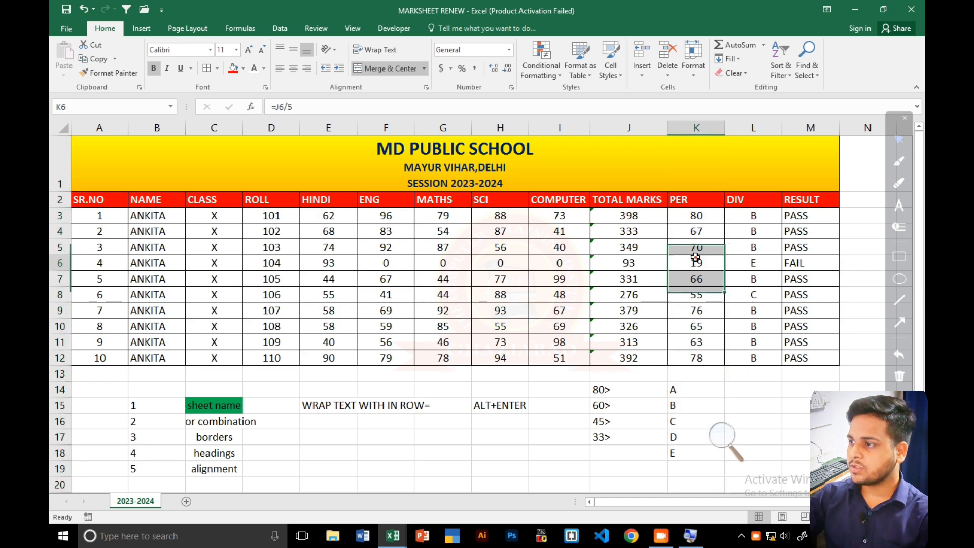
{"action": "scroll", "coordinate": [712, 264], "scroll_direction": "up", "scroll_amount": 3, "text": "ctrl"}
{"action": "scroll", "coordinate": [822, 248], "scroll_direction": "up", "scroll_amount": 1}
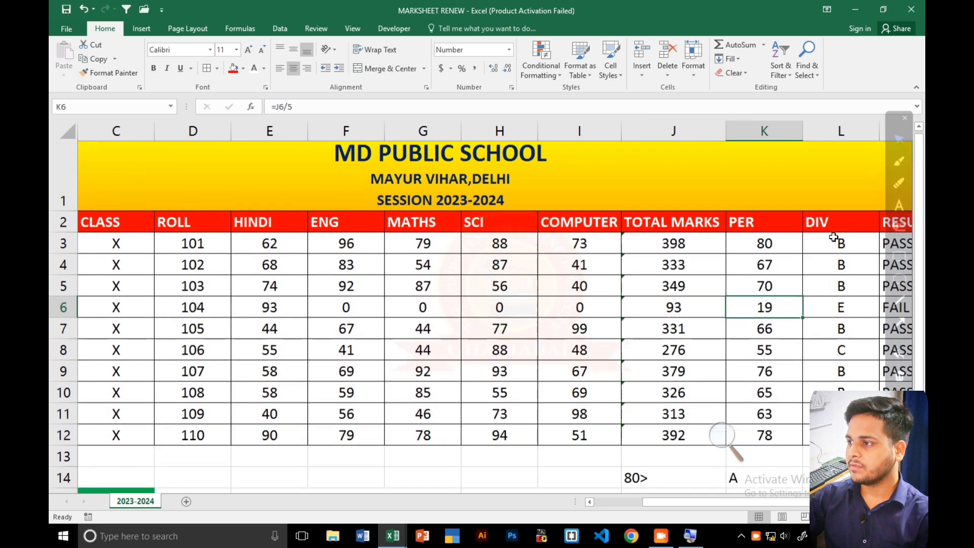
{"action": "scroll", "coordinate": [785, 261], "scroll_direction": "down", "scroll_amount": 3}
{"action": "scroll", "coordinate": [785, 264], "scroll_direction": "up", "scroll_amount": 4}
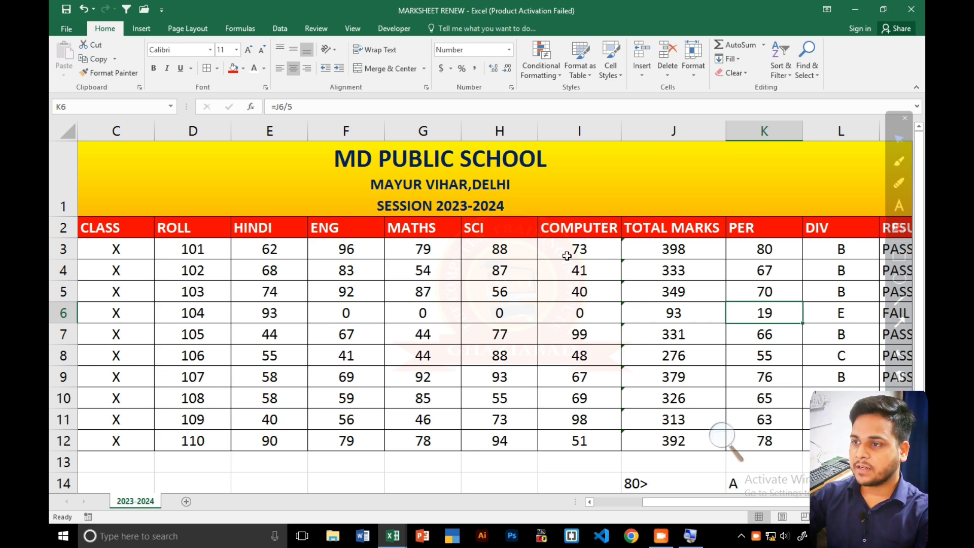
{"action": "scroll", "coordinate": [488, 261], "scroll_direction": "down", "scroll_amount": 1}
{"action": "scroll", "coordinate": [487, 261], "scroll_direction": "down", "scroll_amount": 1}
- Try AutoFit Column Width on the whole marksheet table, and undo it
{"action": "left_click", "coordinate": [273, 250]}
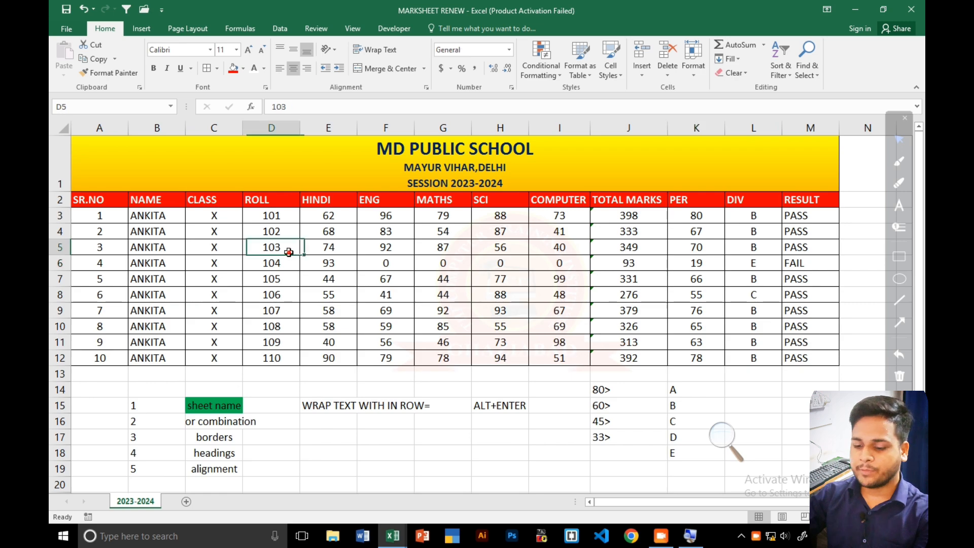
{"action": "key", "text": "ctrl+a"}
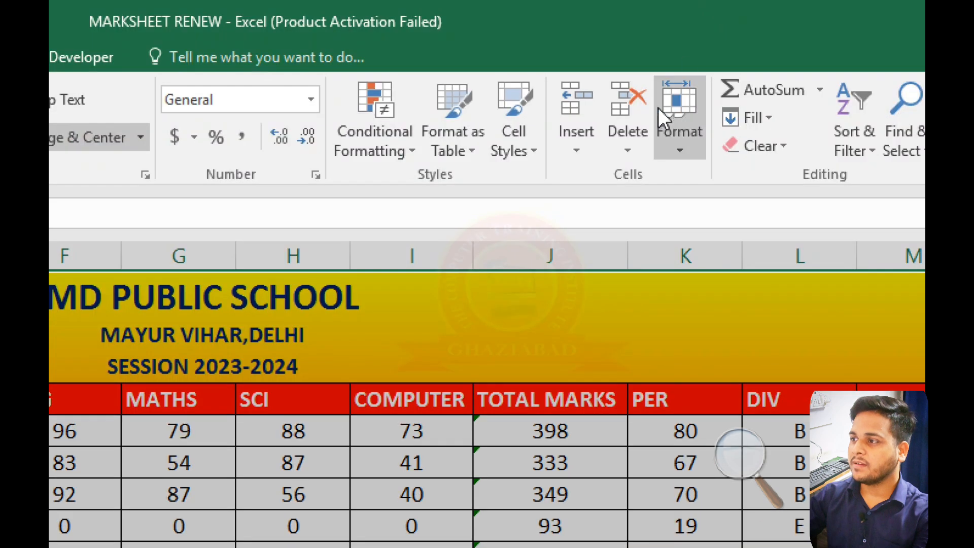
{"action": "left_click", "coordinate": [681, 150]}
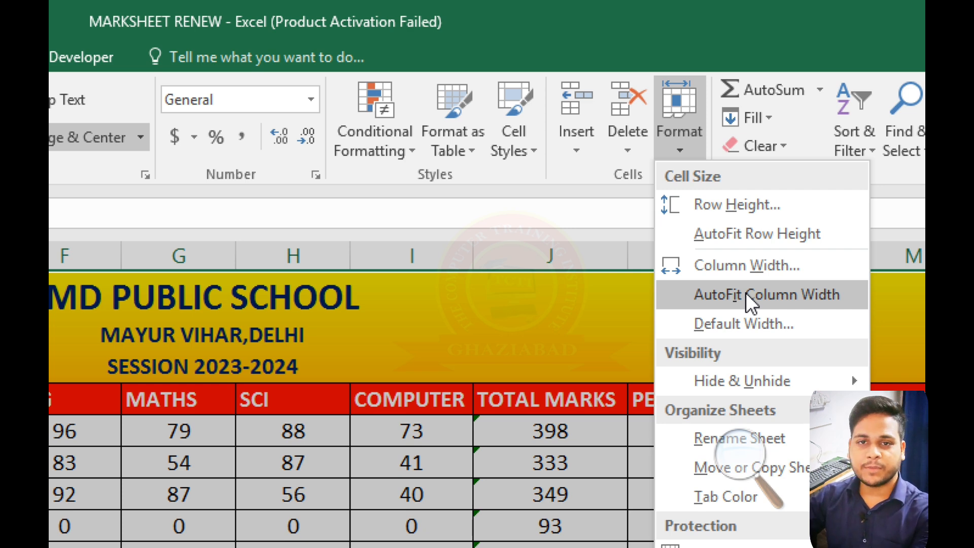
{"action": "left_click", "coordinate": [791, 300]}
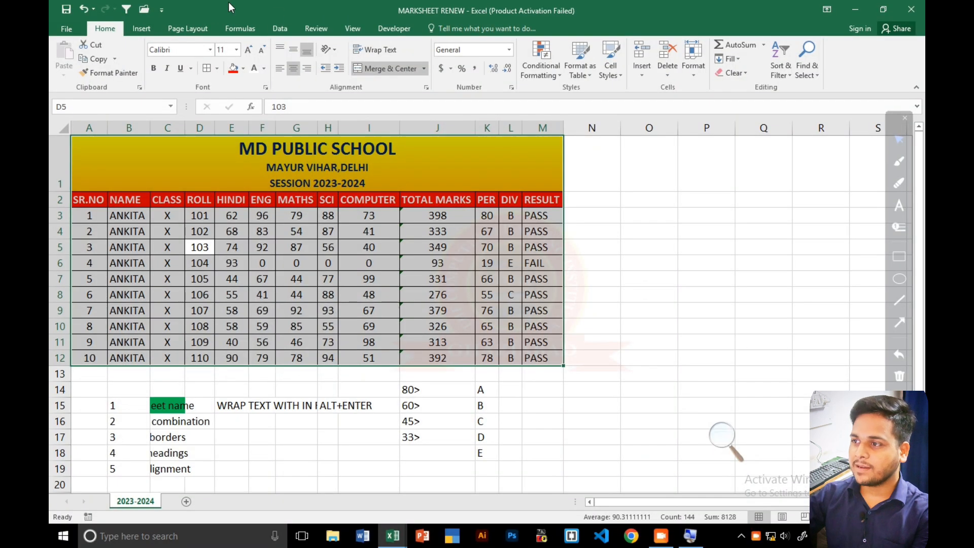
{"action": "left_click", "coordinate": [173, 251]}
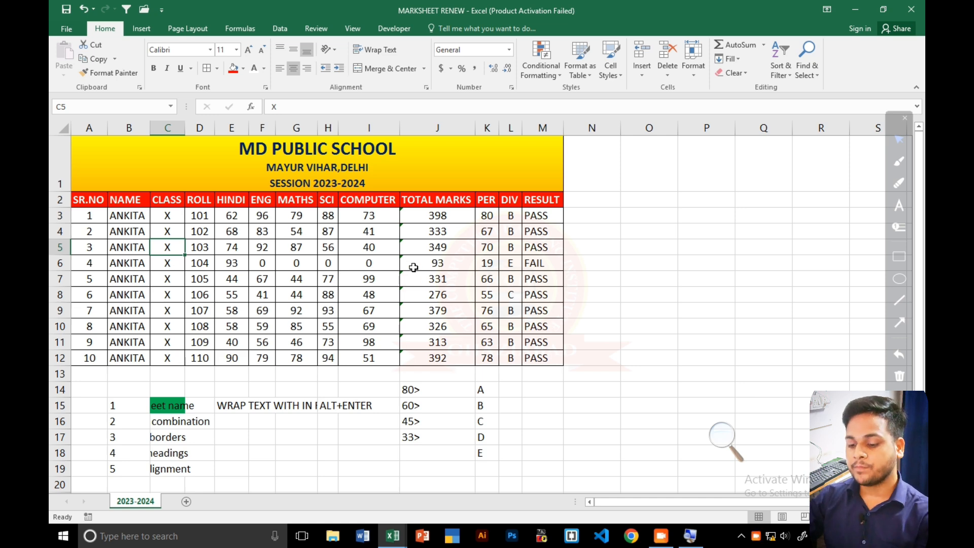
{"action": "key", "text": "ctrl+z"}
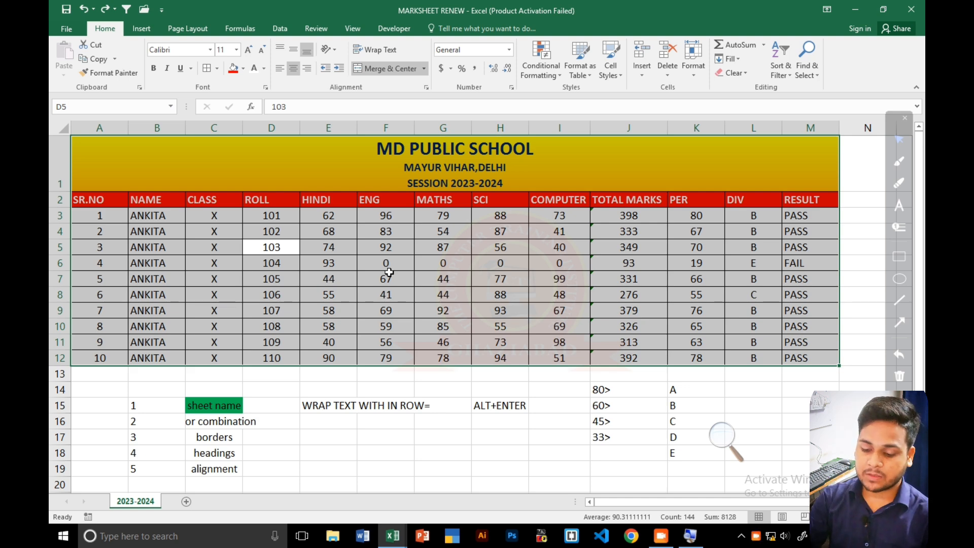
- AutoFit the column widths of the selected marksheet table, A1 through M12, and clear the selection
{"action": "key", "text": "alt"}
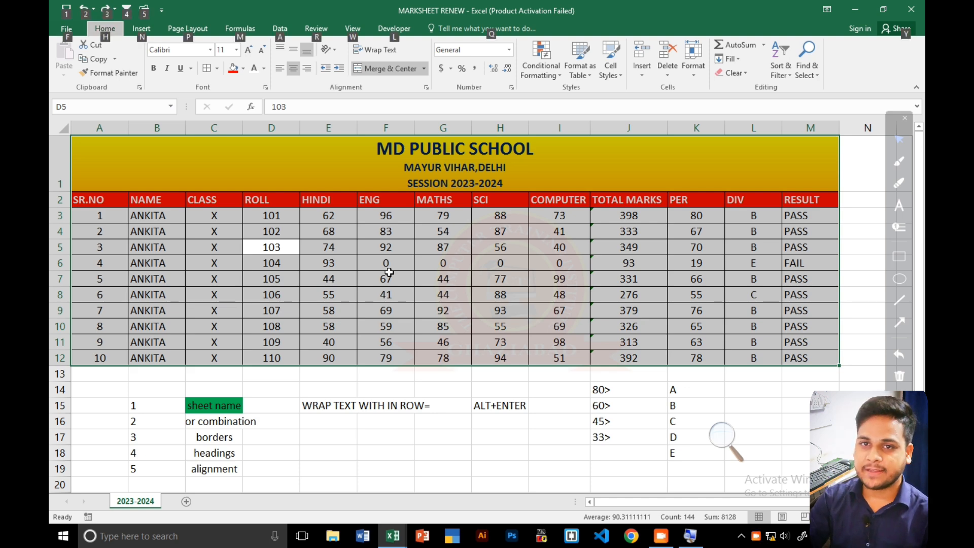
{"action": "key", "text": "h"}
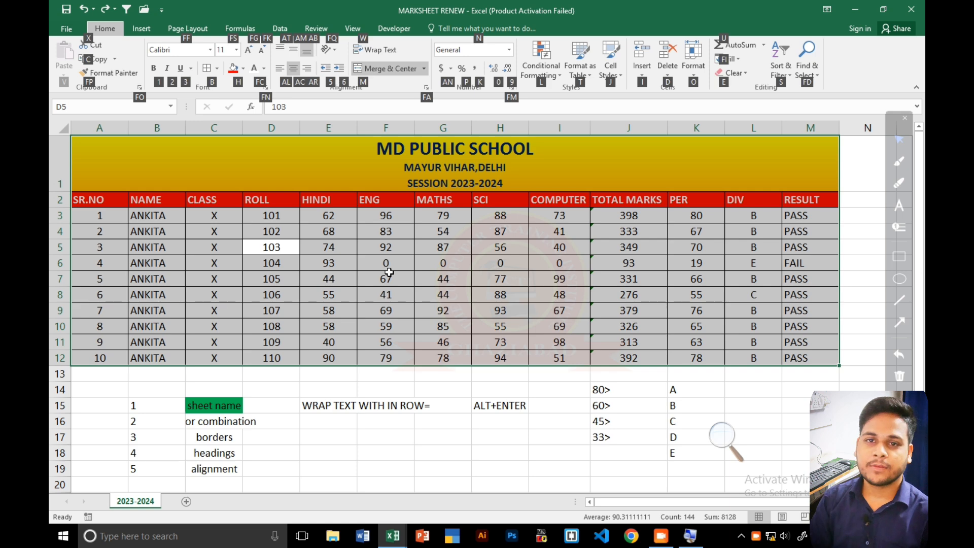
{"action": "key", "text": "o"}
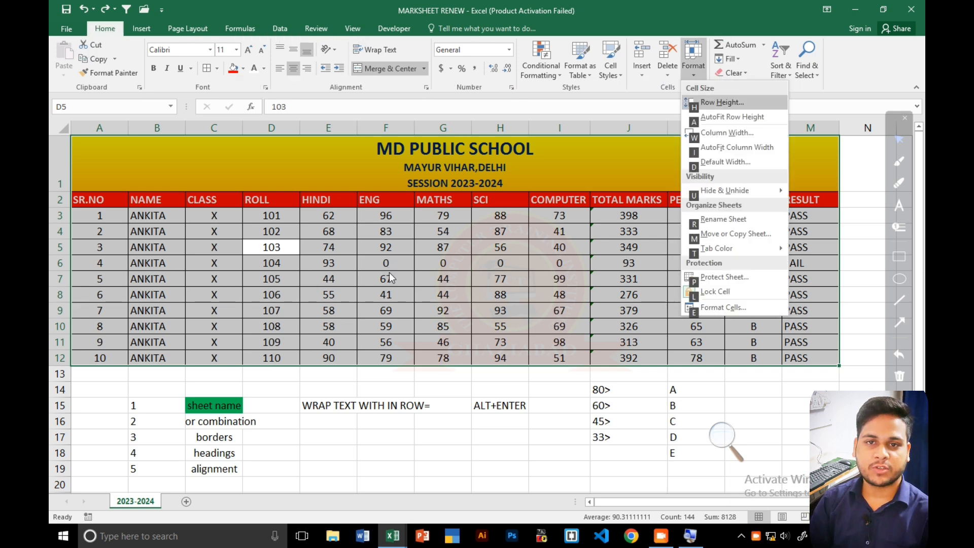
{"action": "key", "text": "i"}
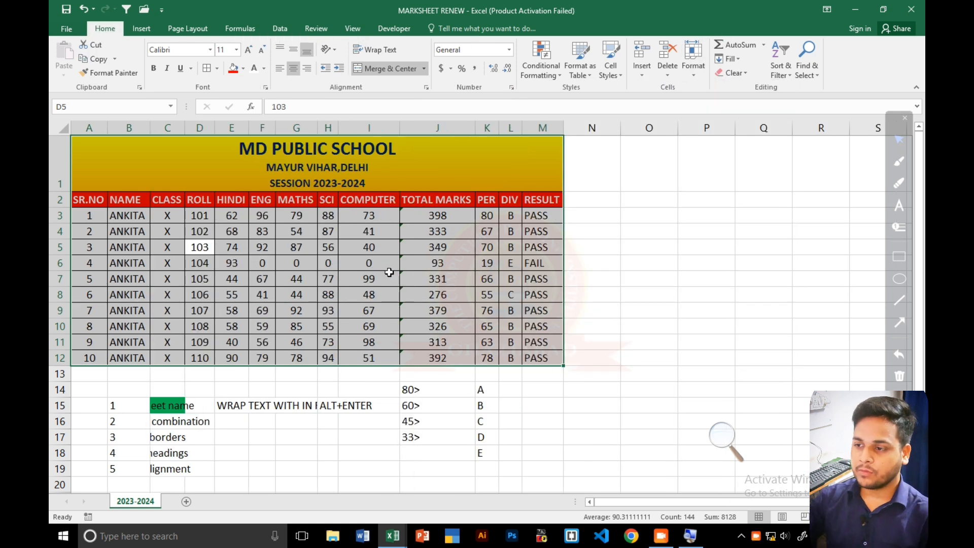
{"action": "left_click", "coordinate": [283, 420]}
{"action": "left_click", "coordinate": [598, 398]}
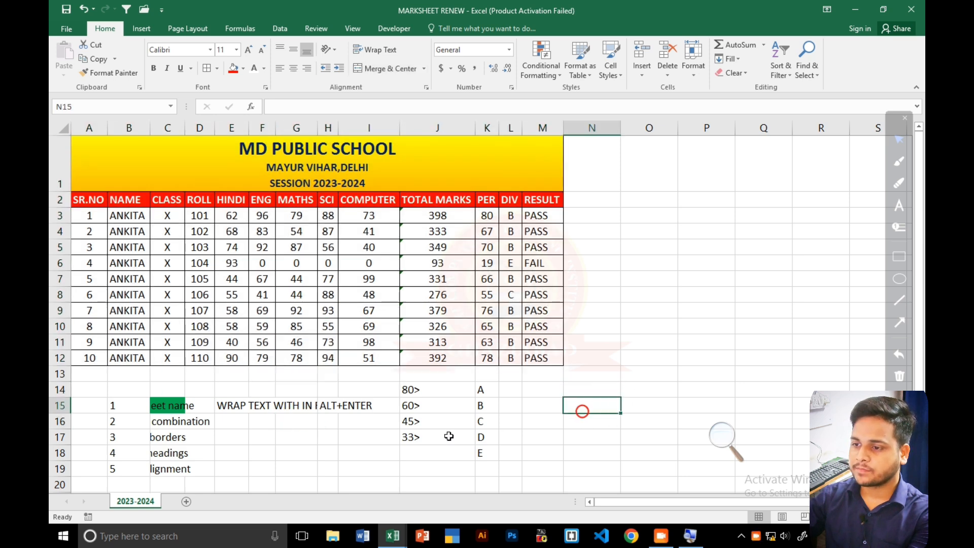
{"action": "left_click", "coordinate": [280, 475]}
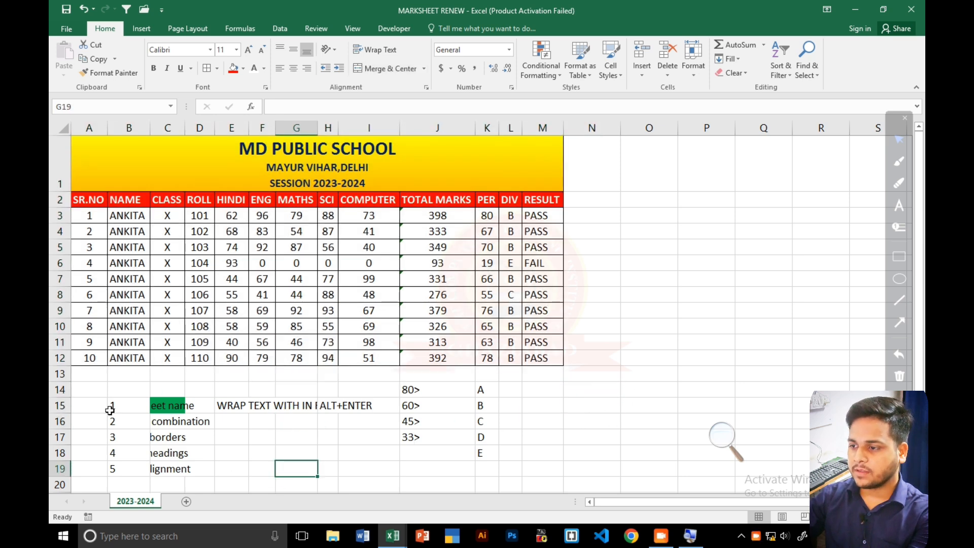
{"action": "left_click_drag", "start_coordinate": [238, 466], "coordinate": [541, 412]}
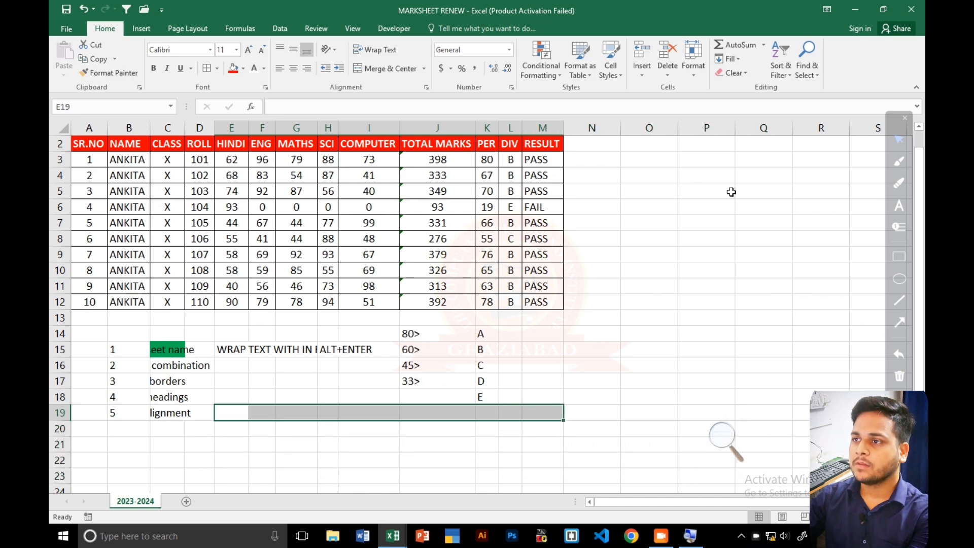
- Merge and center E19 through M19 and enter the note "AUTOFIT COLUMN WIDTH-ALT+H+O+I" in the merged cell
{"action": "left_click", "coordinate": [388, 69]}
{"action": "left_click", "coordinate": [234, 412]}
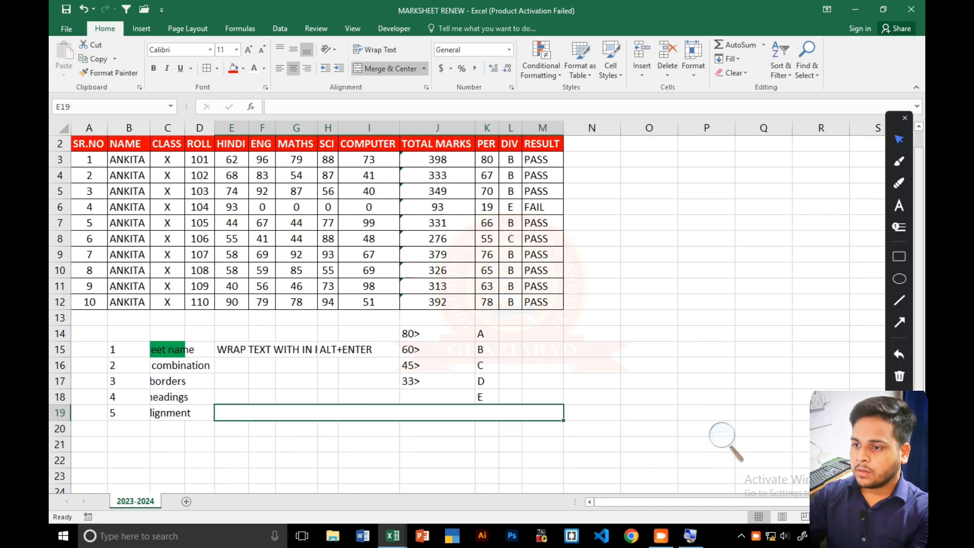
{"action": "type", "text": "AU"}
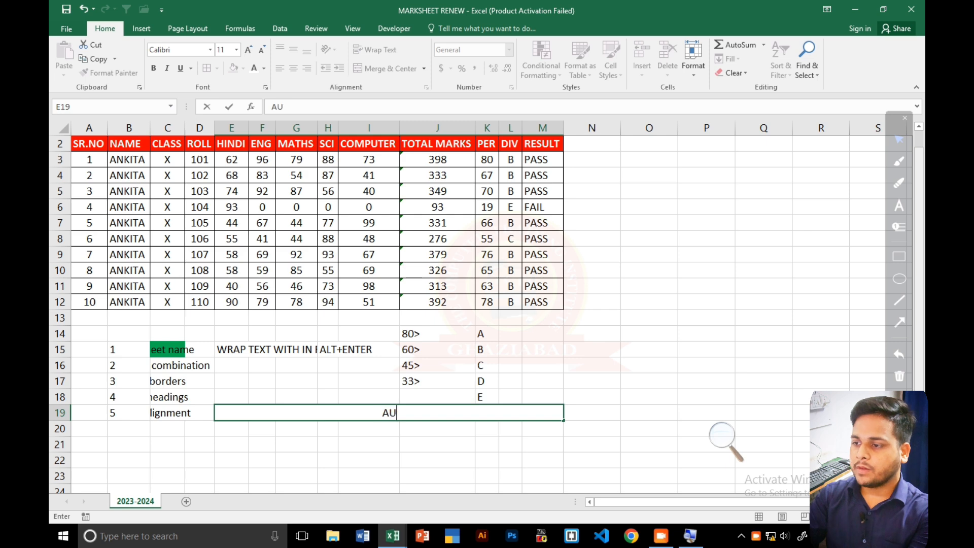
{"action": "type", "text": "TOFIT COLUMN WI"}
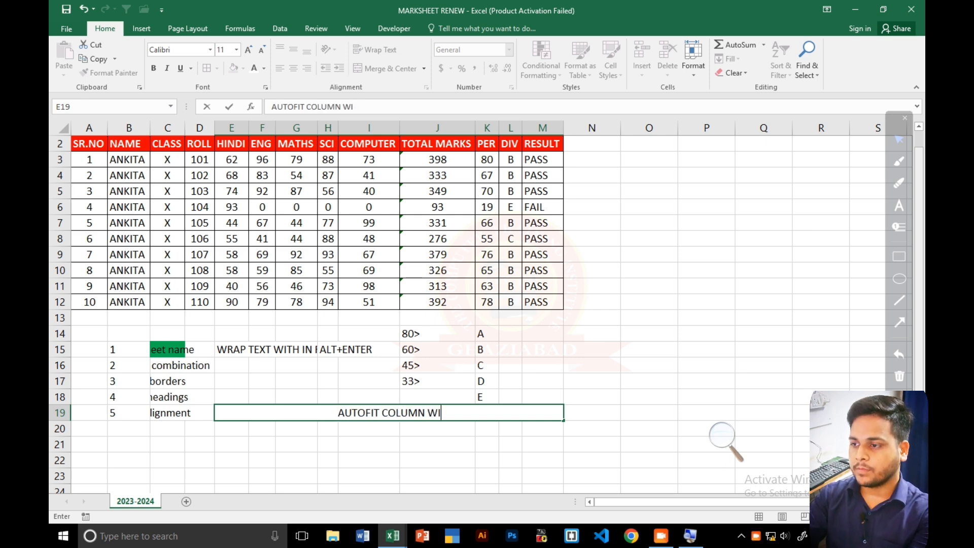
{"action": "type", "text": "DTH-"}
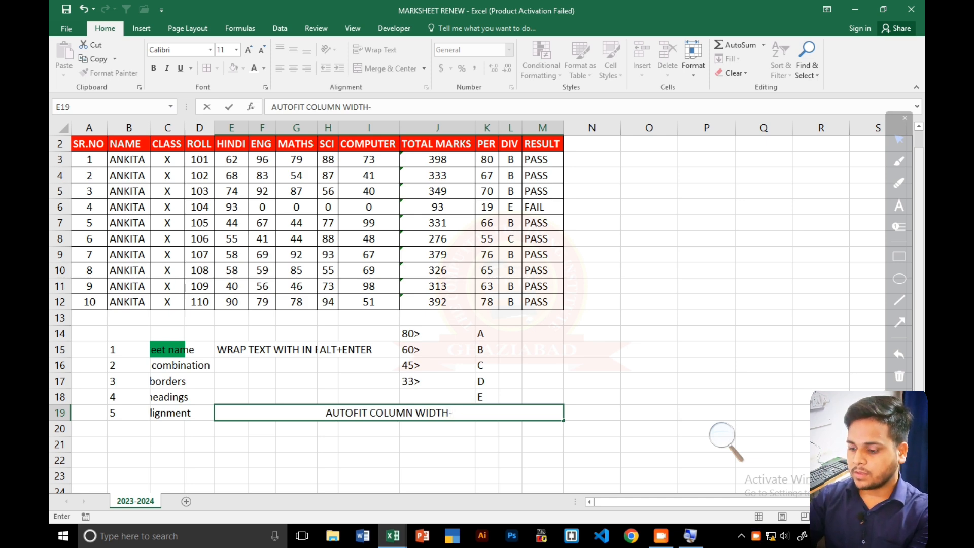
{"action": "type", "text": "ALT"}
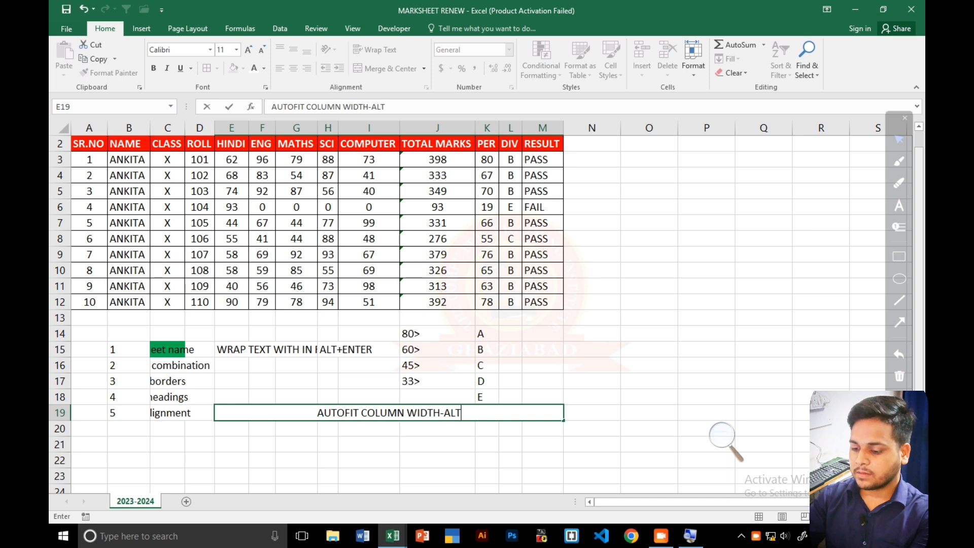
{"action": "type", "text": "+H+"}
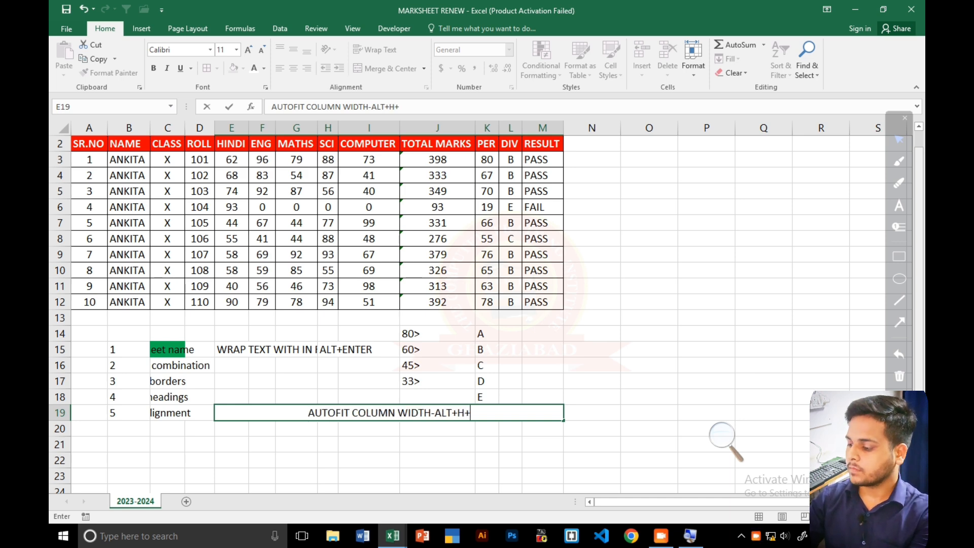
{"action": "type", "text": "O+I"}
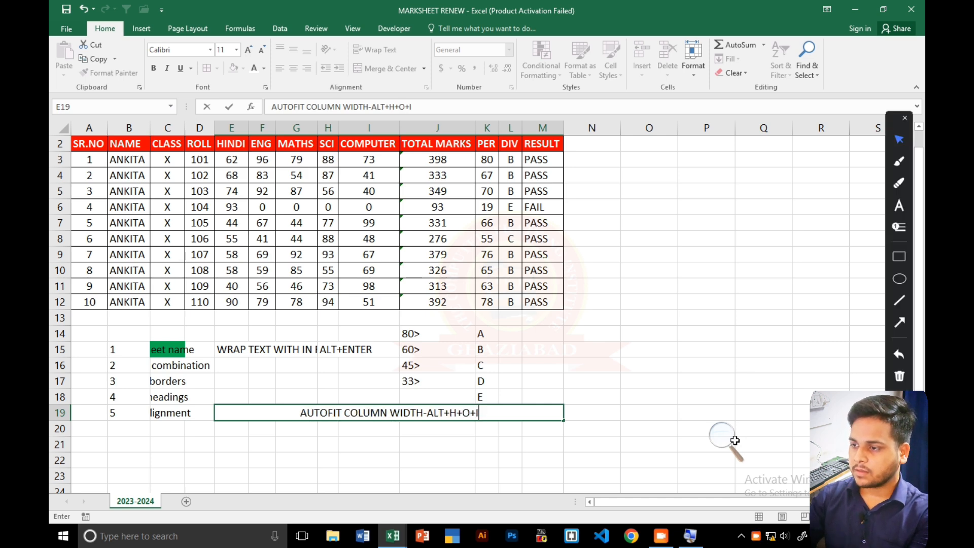
- Replace the hyphen in the AutoFit note in E19 with an equals sign and commit the entry
{"action": "left_click", "coordinate": [429, 413]}
{"action": "key", "text": "BackSpace"}
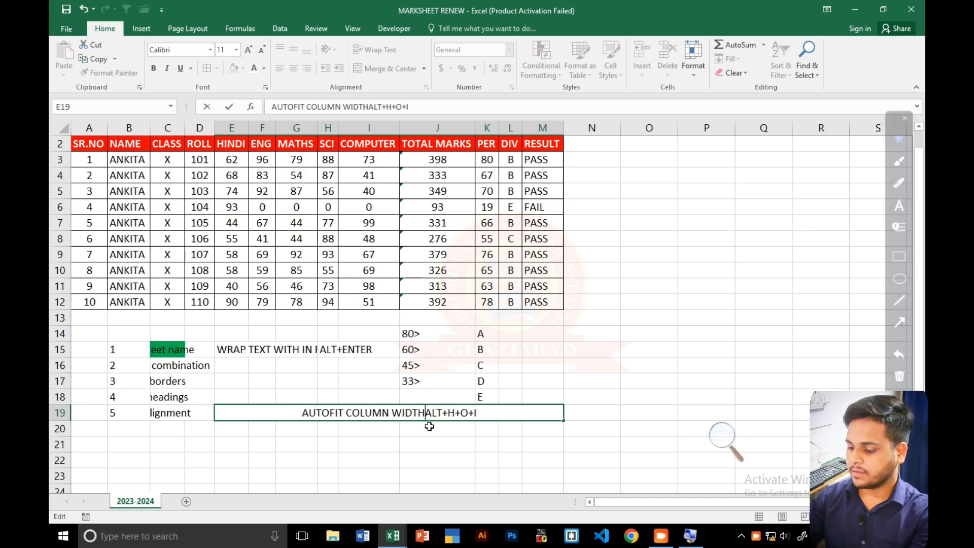
{"action": "type", "text": "="}
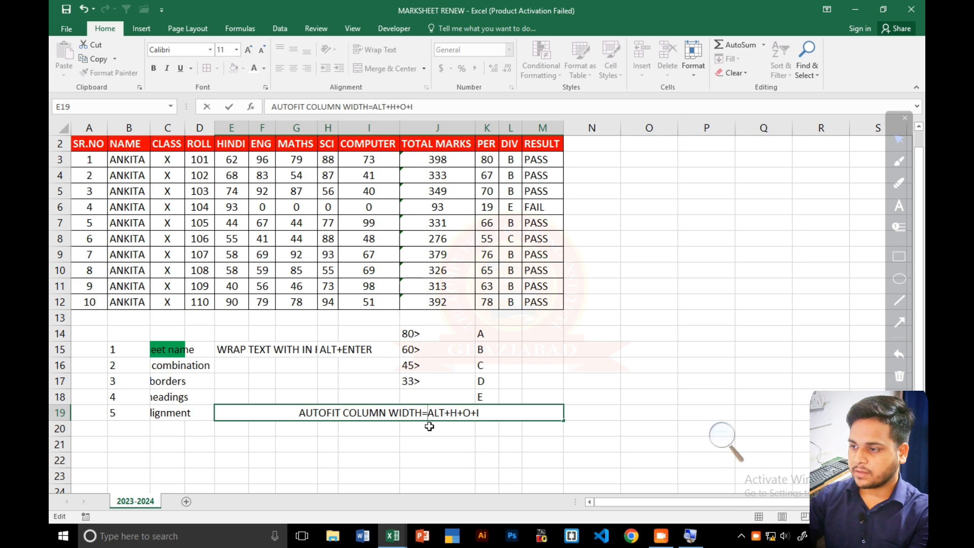
{"action": "left_click", "coordinate": [489, 443]}
{"action": "left_click", "coordinate": [462, 417]}
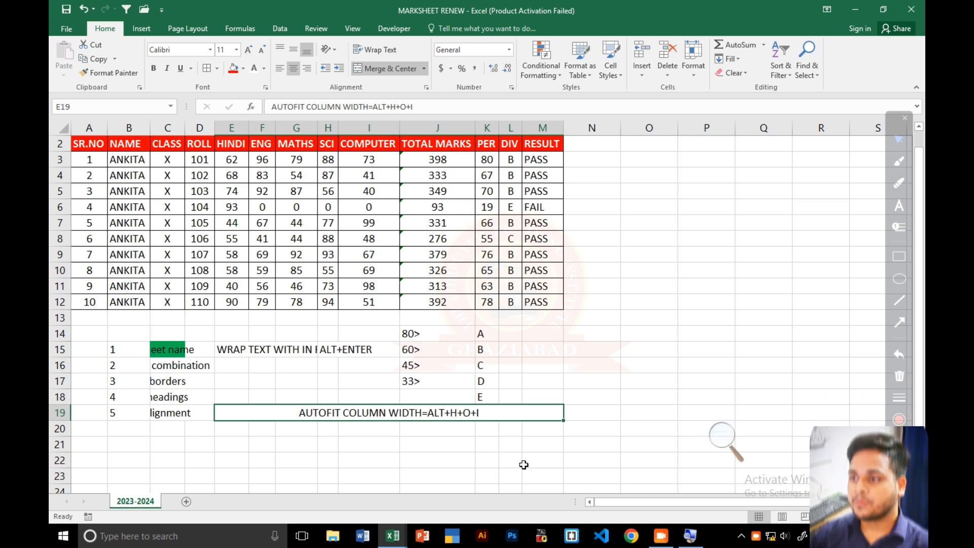
{"action": "left_click", "coordinate": [232, 238]}
{"action": "scroll", "coordinate": [248, 245], "scroll_direction": "up", "scroll_amount": 1}
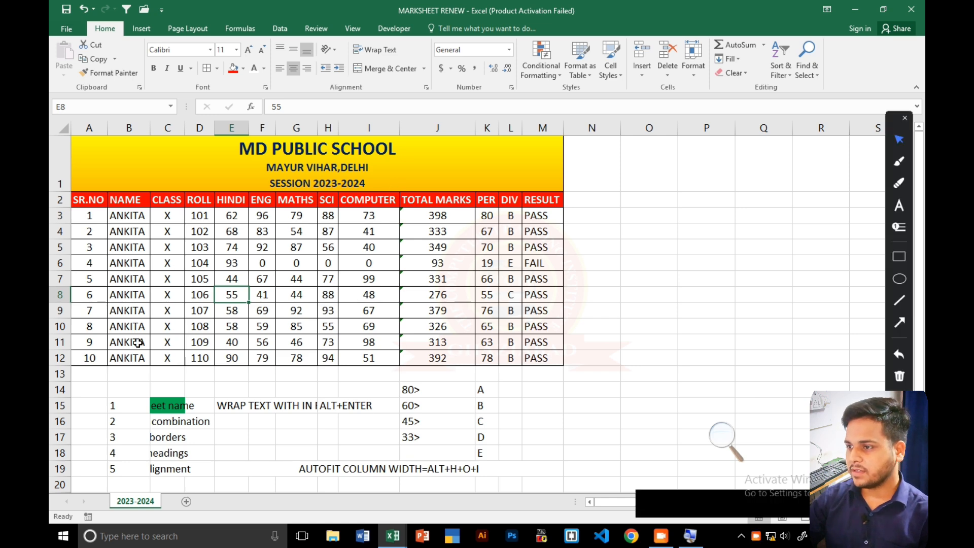
{"action": "left_click", "coordinate": [357, 374]}
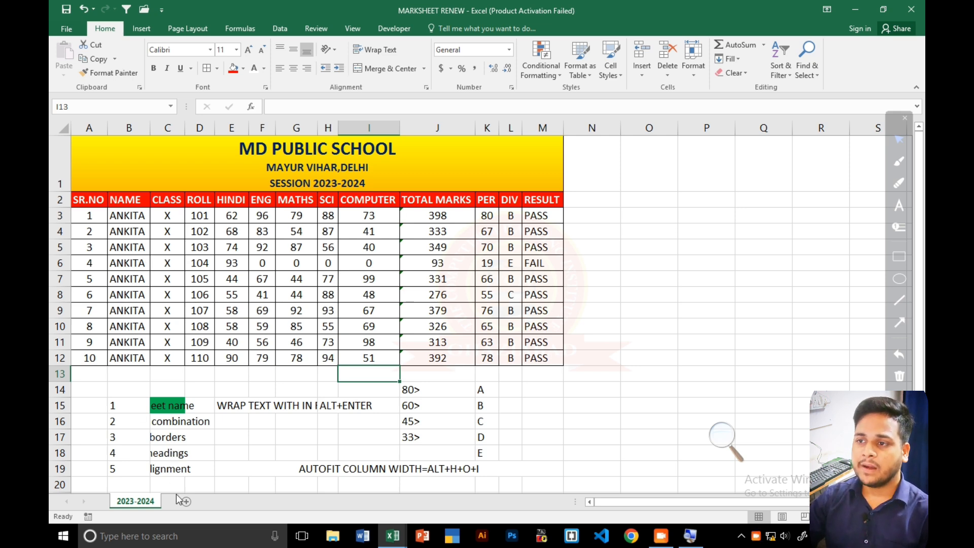
- Try left-aligning the HINDI marks in E3 through E12, and undo the alignment
{"action": "left_click_drag", "start_coordinate": [177, 215], "coordinate": [171, 358]}
{"action": "left_click_drag", "start_coordinate": [233, 215], "coordinate": [232, 358]}
{"action": "left_click", "coordinate": [279, 68]}
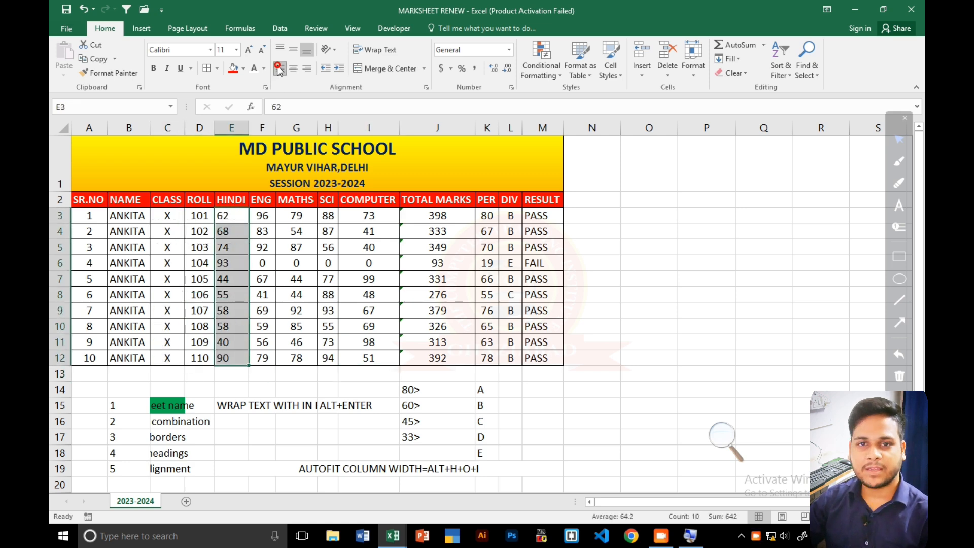
{"action": "left_click", "coordinate": [296, 231]}
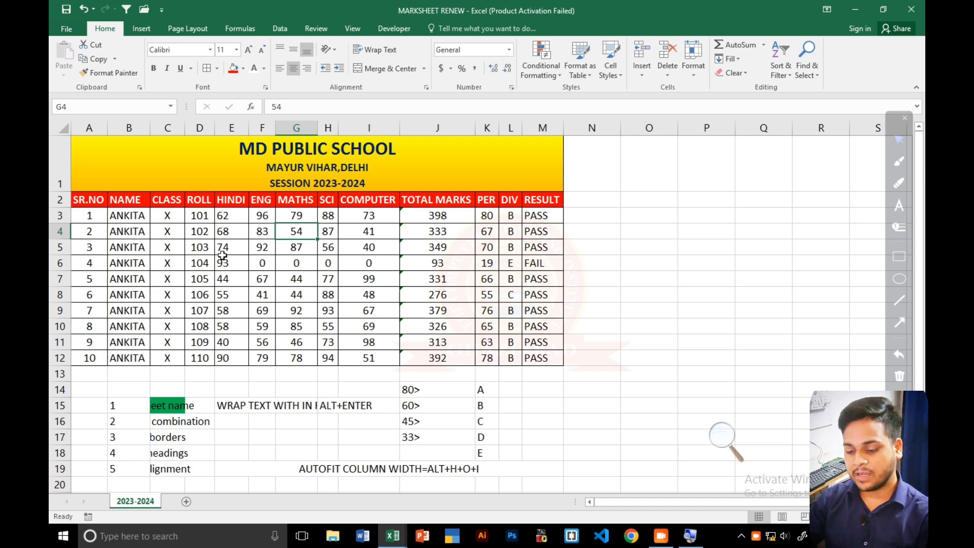
{"action": "key", "text": "ctrl+z"}
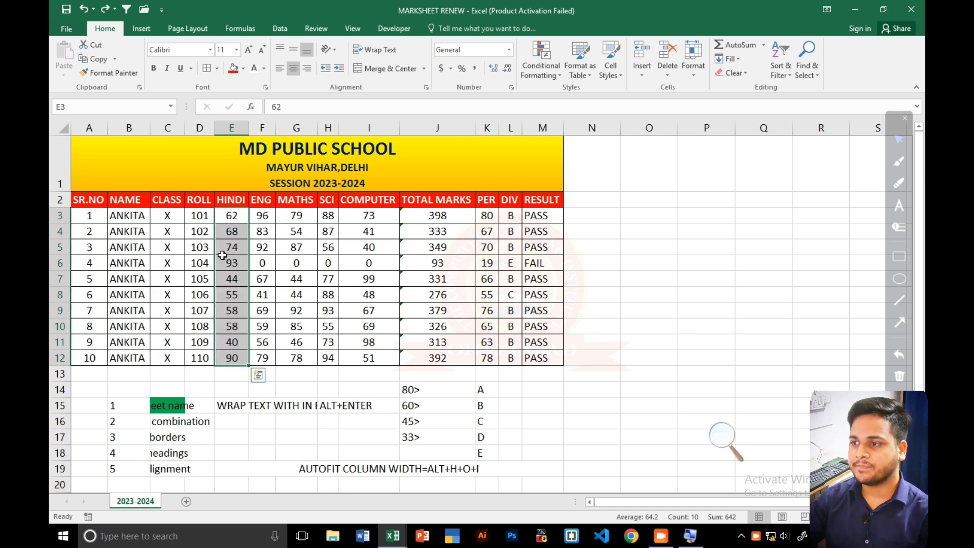
- Examine the formatted marksheet from its heading to the last column, along with the list of formatting points below it
{"action": "left_click", "coordinate": [432, 332]}
{"action": "left_click", "coordinate": [707, 357]}
{"action": "scroll", "coordinate": [139, 406], "scroll_direction": "down", "scroll_amount": 3}
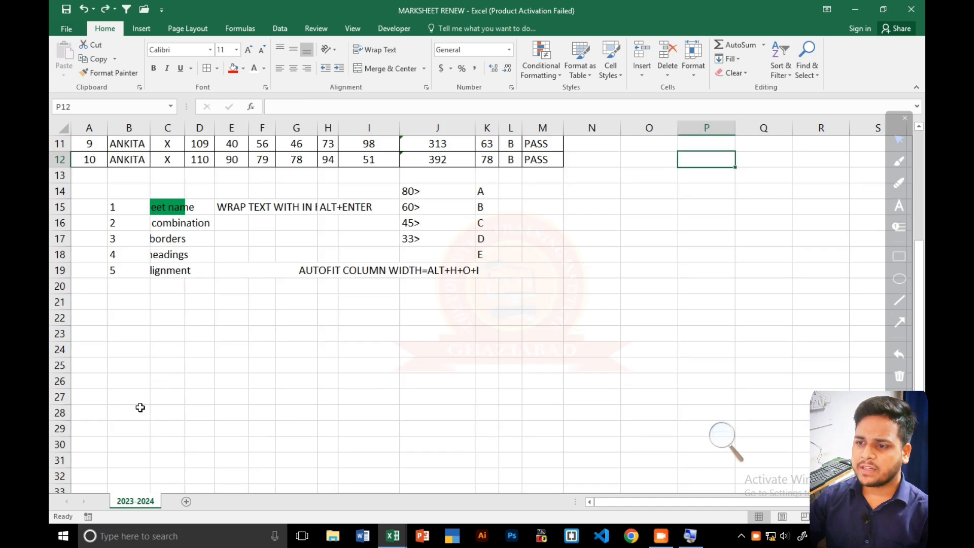
{"action": "scroll", "coordinate": [138, 409], "scroll_direction": "up", "scroll_amount": 3}
{"action": "scroll", "coordinate": [99, 387], "scroll_direction": "down", "scroll_amount": 2}
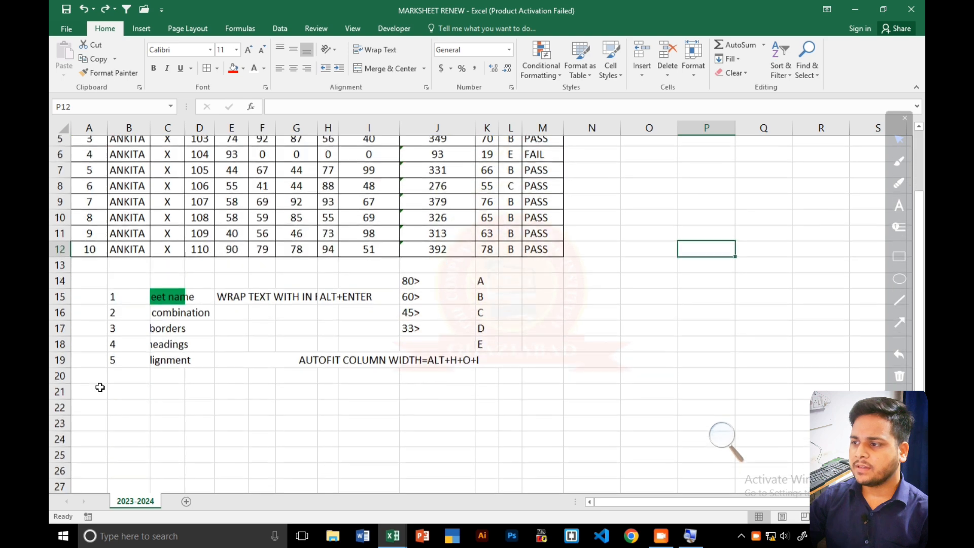
{"action": "scroll", "coordinate": [99, 387], "scroll_direction": "up", "scroll_amount": 2}
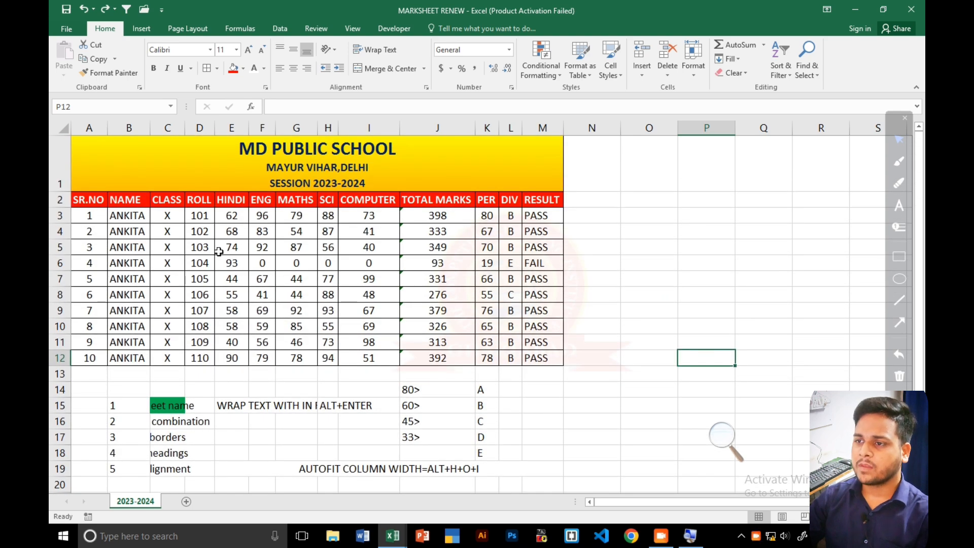
{"action": "scroll", "coordinate": [219, 252], "scroll_direction": "down", "scroll_amount": 1}
{"action": "scroll", "coordinate": [209, 252], "scroll_direction": "up", "scroll_amount": 4}
{"action": "scroll", "coordinate": [173, 213], "scroll_direction": "up", "scroll_amount": 2}
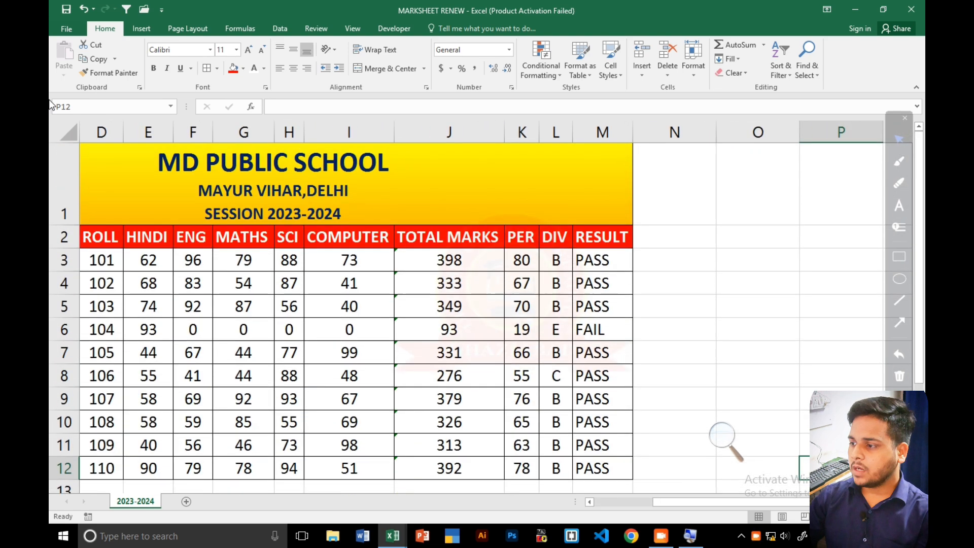
{"action": "left_click", "coordinate": [726, 501]}
{"action": "left_click_drag", "start_coordinate": [727, 501], "coordinate": [667, 501]}
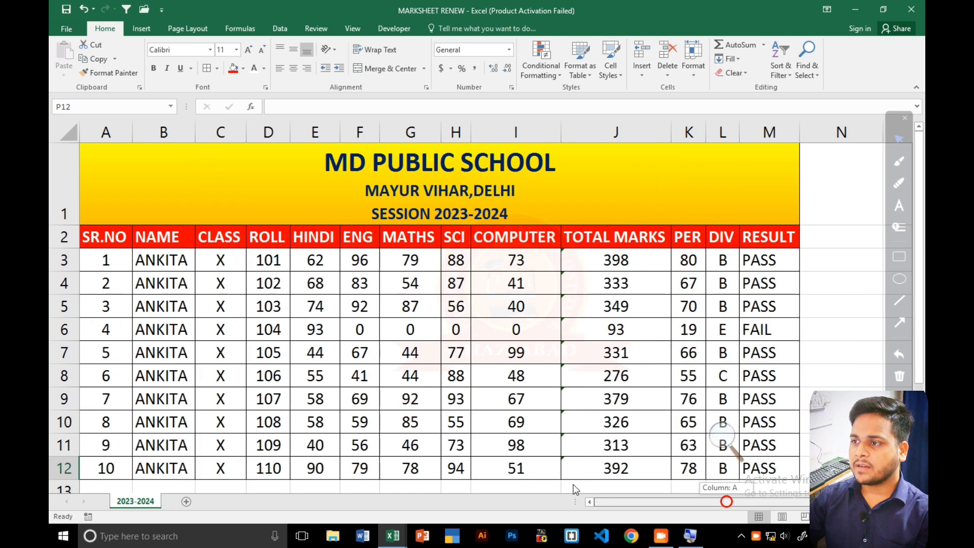
{"action": "scroll", "coordinate": [487, 231], "scroll_direction": "down", "scroll_amount": 2}
{"action": "scroll", "coordinate": [487, 232], "scroll_direction": "up", "scroll_amount": 2}
{"action": "scroll", "coordinate": [487, 232], "scroll_direction": "up", "scroll_amount": 1}
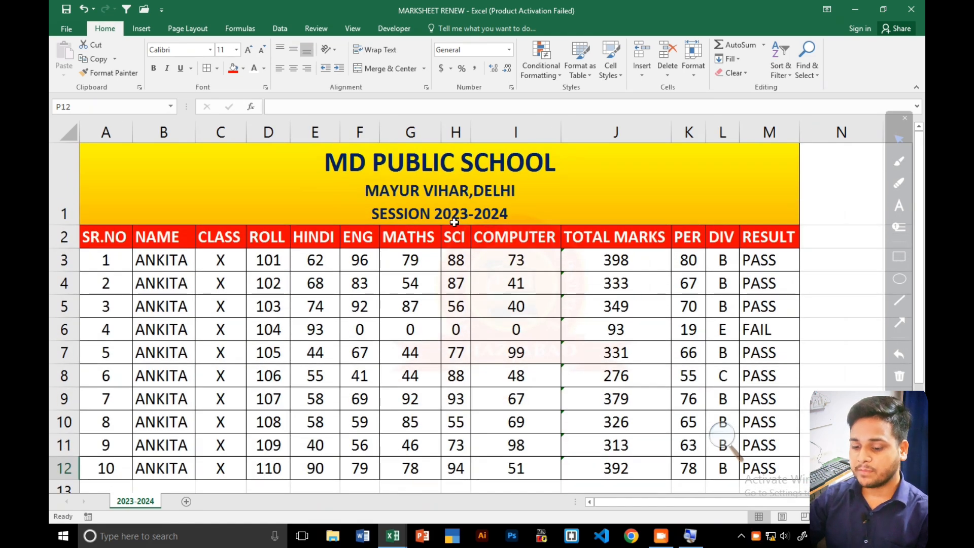
{"action": "scroll", "coordinate": [456, 223], "scroll_direction": "down", "scroll_amount": 2}
{"action": "scroll", "coordinate": [454, 222], "scroll_direction": "up", "scroll_amount": 2}
{"action": "key", "text": "alt"}
{"action": "scroll", "coordinate": [454, 221], "scroll_direction": "down", "scroll_amount": 4}
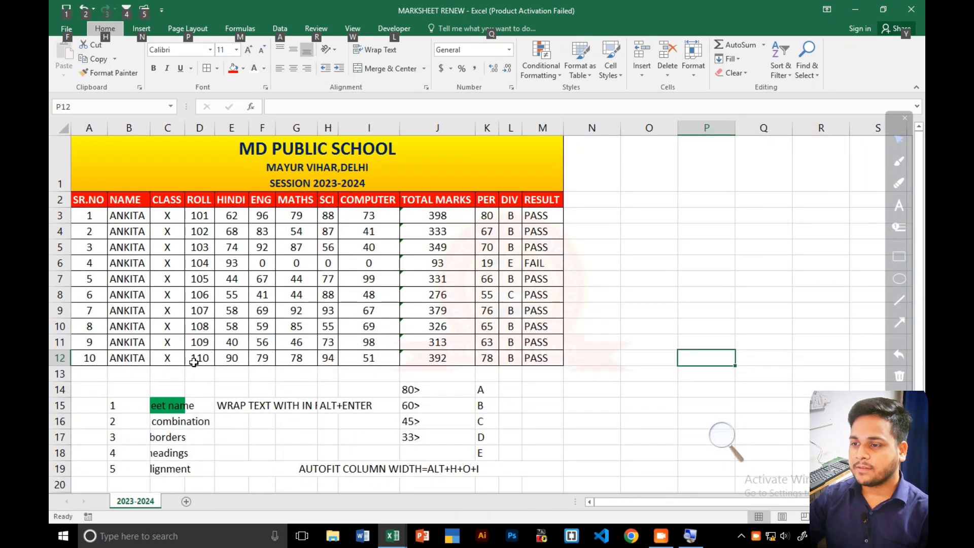
{"action": "key", "text": "alt"}
{"action": "left_click", "coordinate": [247, 381]}
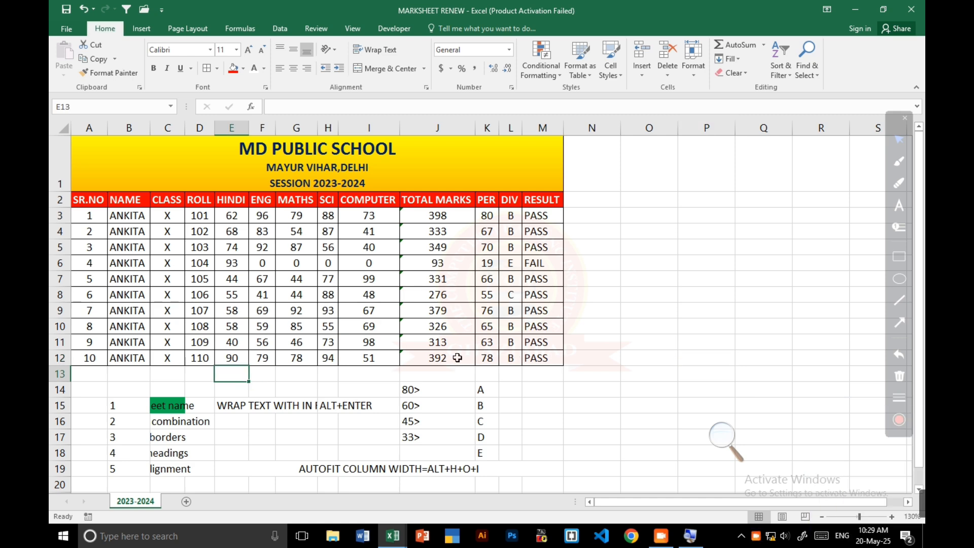
{"action": "left_click", "coordinate": [660, 536]}
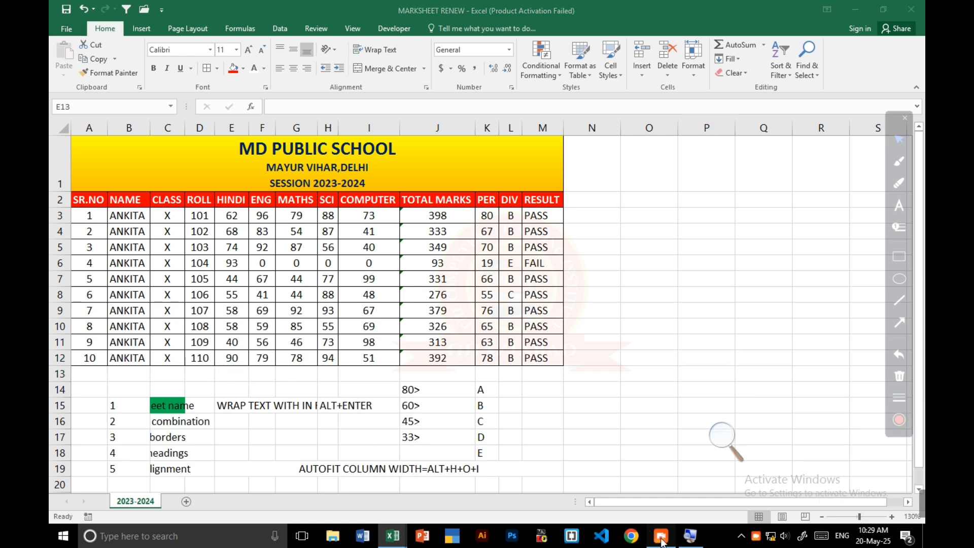